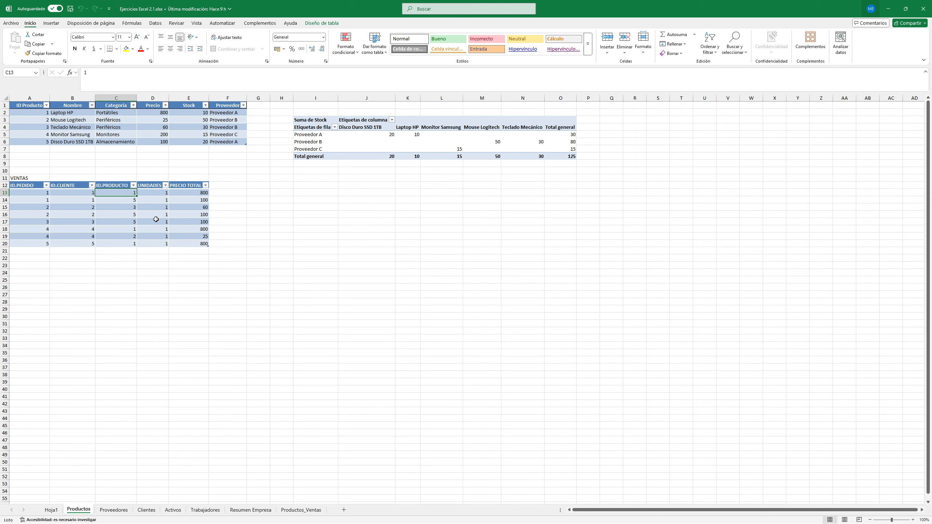
Step: Test clearing the product ID in C13, check the PRECIO TOTAL cell E13, and undo the deletion
{"action": "key", "text": "Delete"}
{"action": "left_click", "coordinate": [188, 192]}
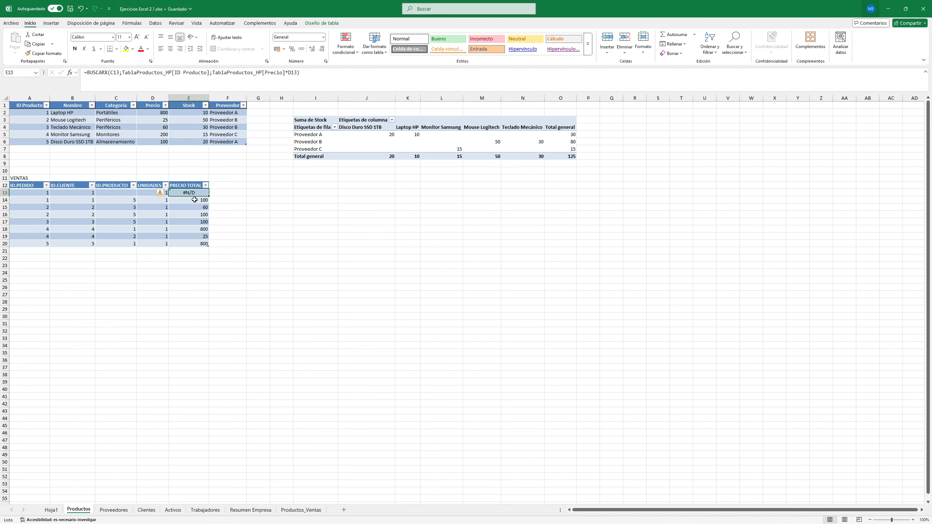
{"action": "key", "text": "ctrl+z"}
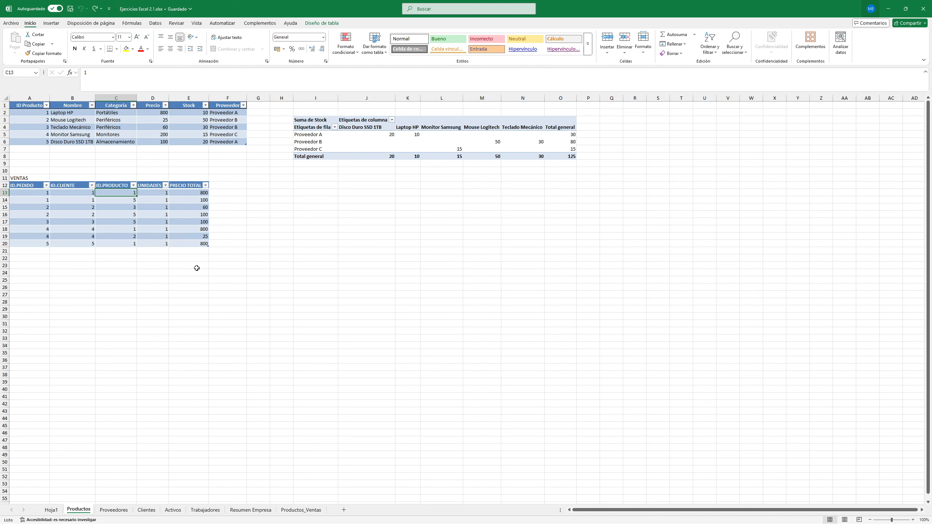
{"action": "left_click", "coordinate": [194, 271]}
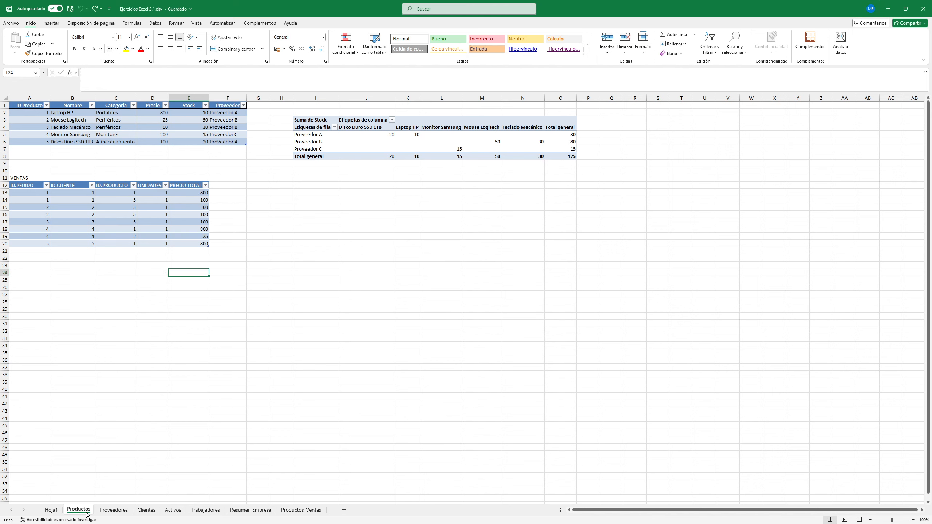
Step: Examine the tables and calculated columns on the sheets from Proveedores through Productos_Ventas
{"action": "left_click", "coordinate": [111, 511]}
{"action": "left_click", "coordinate": [143, 510]}
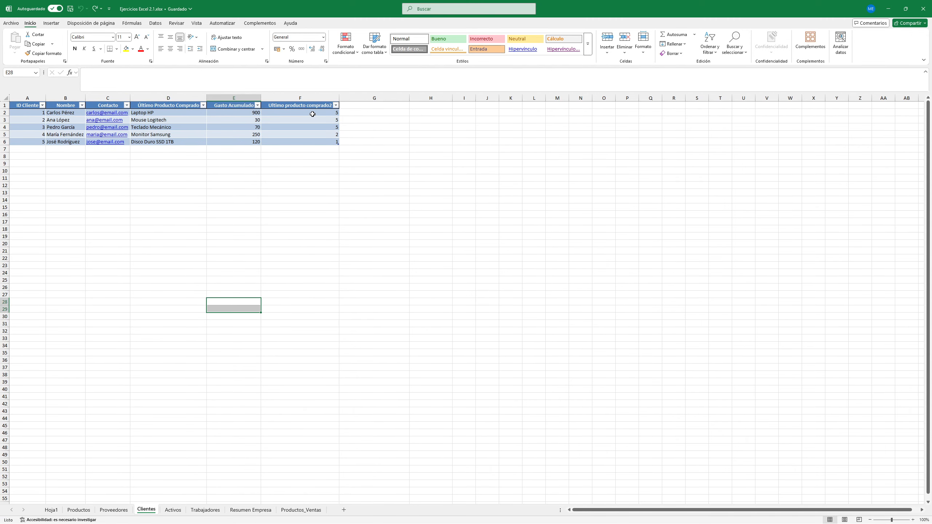
{"action": "left_click_drag", "start_coordinate": [310, 113], "coordinate": [307, 141]}
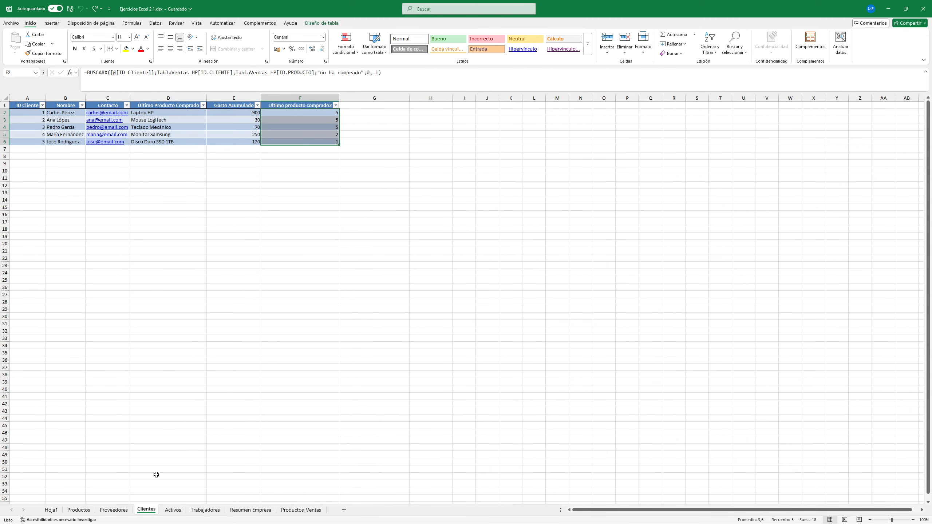
{"action": "left_click", "coordinate": [172, 510]}
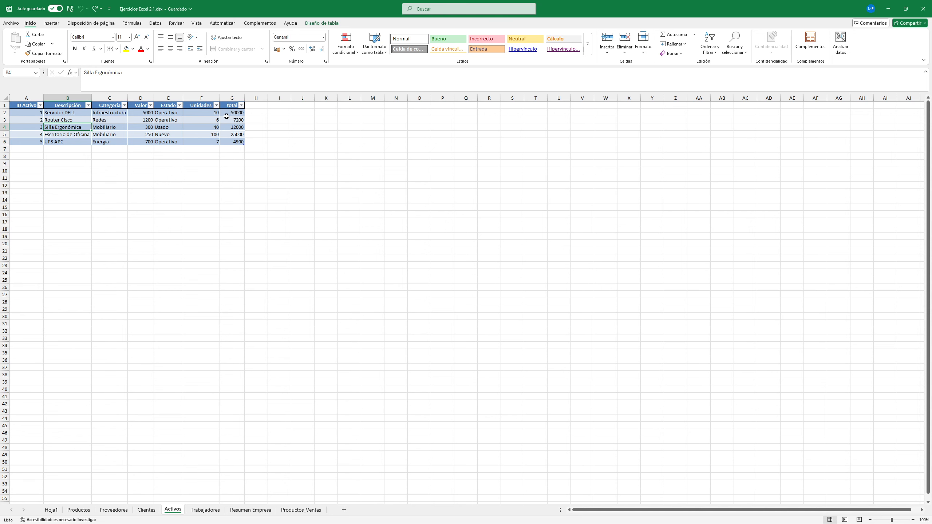
{"action": "left_click_drag", "start_coordinate": [226, 116], "coordinate": [235, 142]}
{"action": "left_click", "coordinate": [214, 513]}
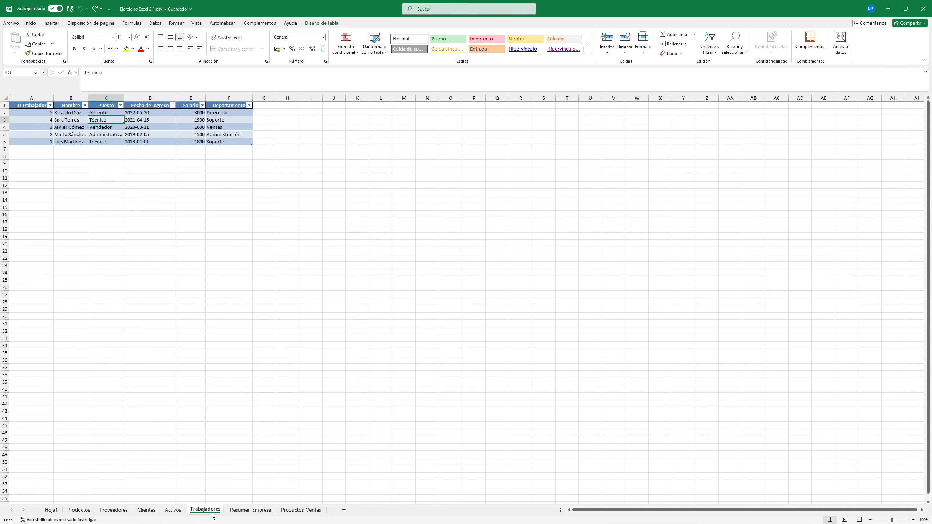
{"action": "left_click", "coordinate": [240, 513]}
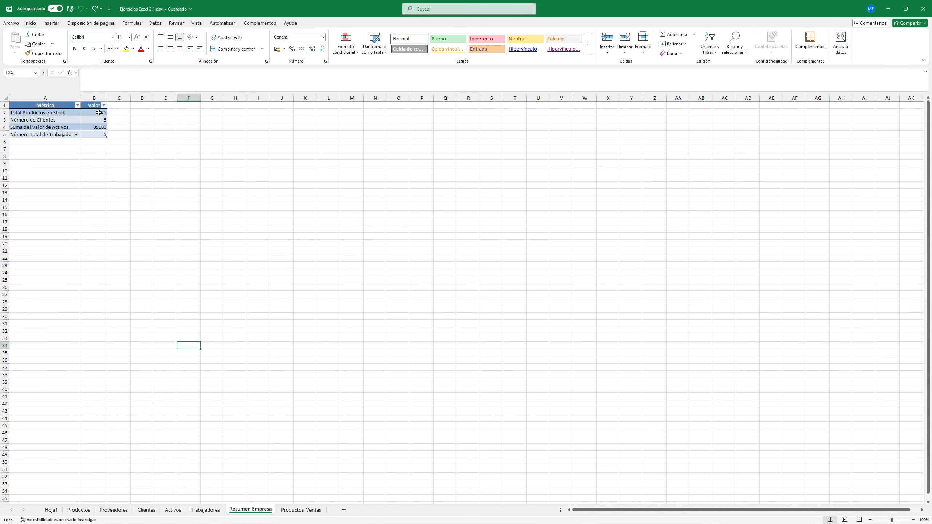
{"action": "left_click_drag", "start_coordinate": [96, 112], "coordinate": [99, 136]}
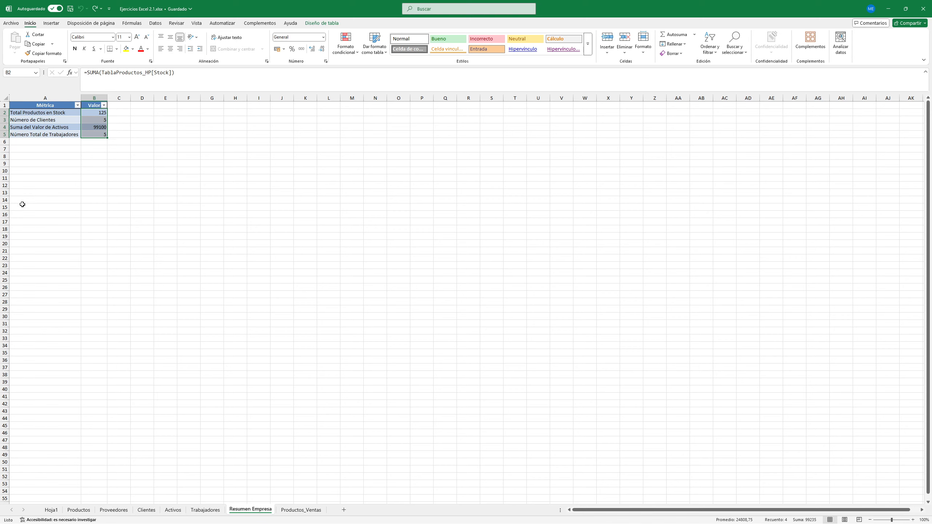
{"action": "left_click", "coordinate": [287, 511]}
{"action": "left_click", "coordinate": [200, 435]}
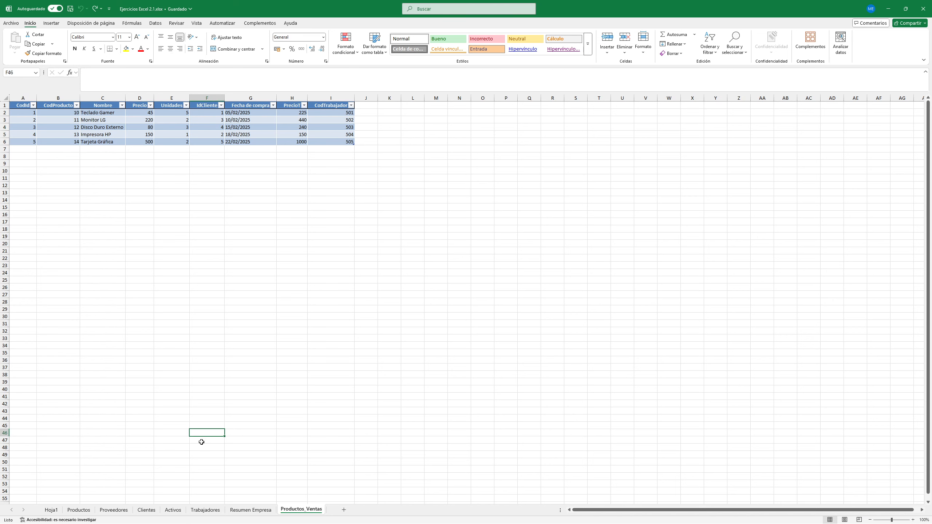
Step: Examine the BUSCARX formula in E13 of the Productos sheet and the product ID cells C13 and A2 it relies on
{"action": "left_click", "coordinate": [79, 510]}
{"action": "left_click", "coordinate": [183, 192]}
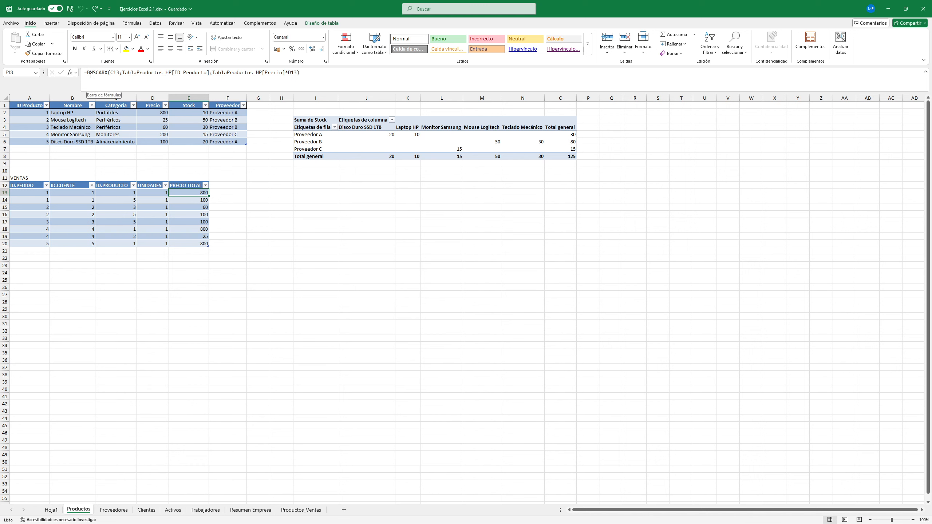
{"action": "double_click", "coordinate": [192, 193]}
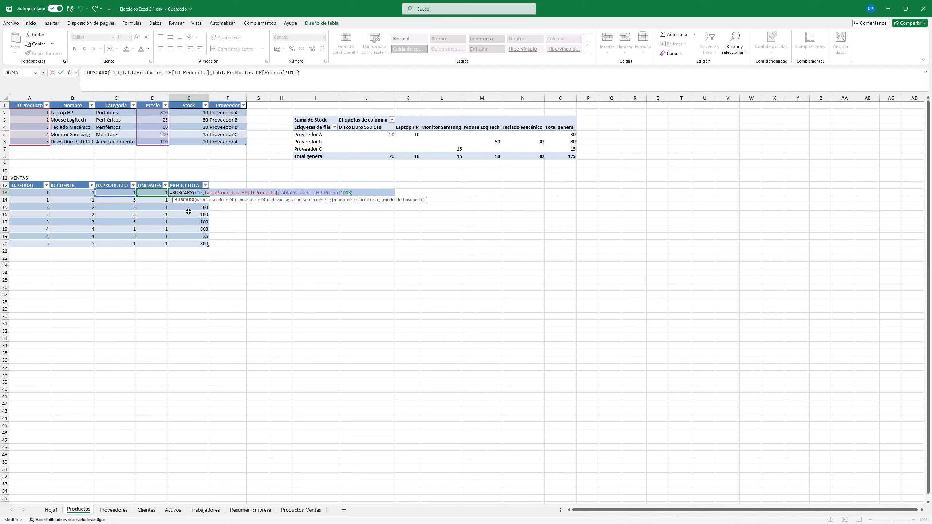
{"action": "key", "text": "ctrl+Return"}
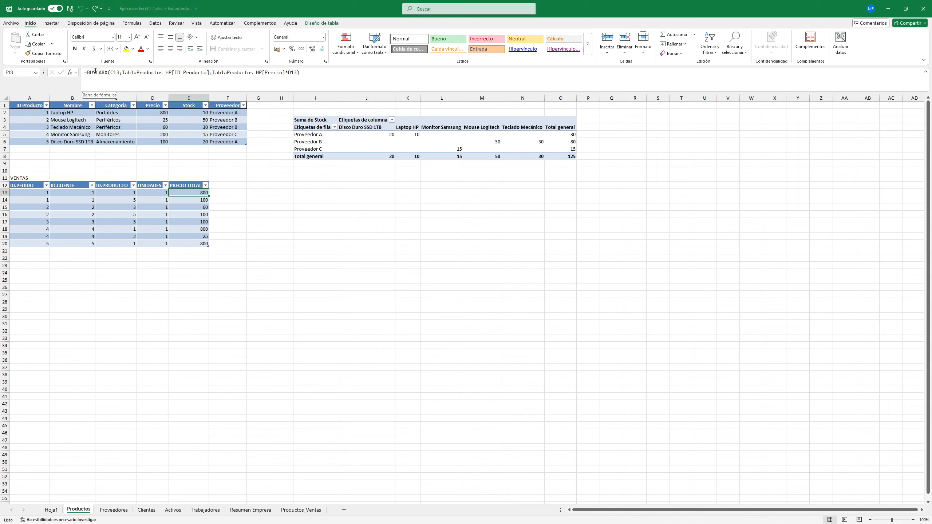
{"action": "left_click", "coordinate": [109, 192]}
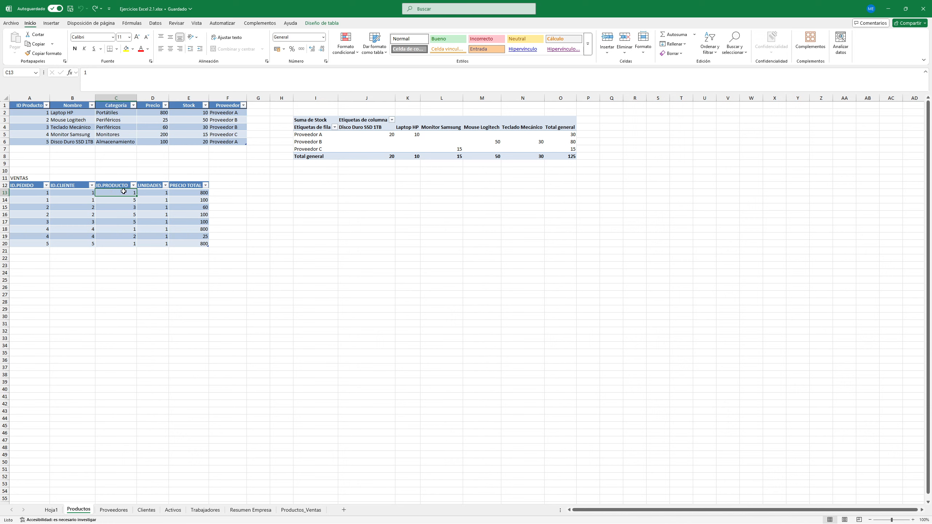
{"action": "left_click", "coordinate": [198, 194]}
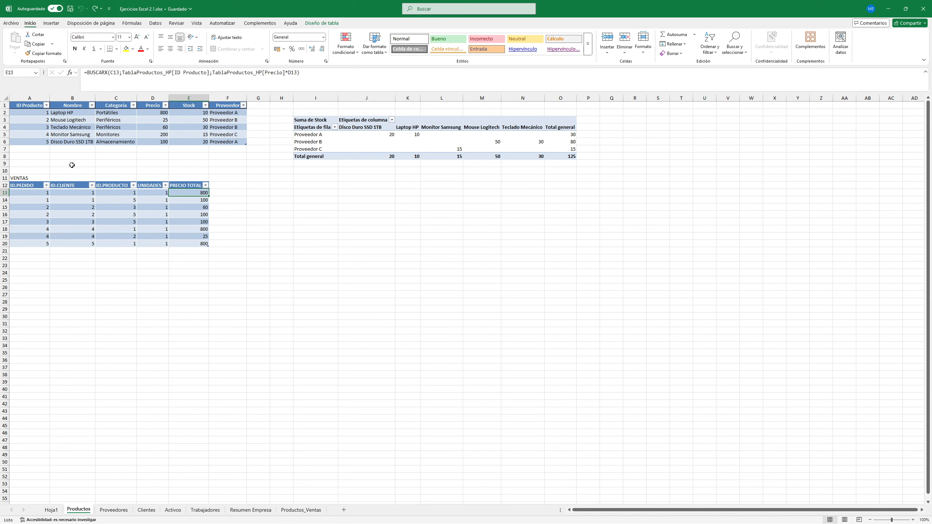
{"action": "left_click", "coordinate": [39, 113]}
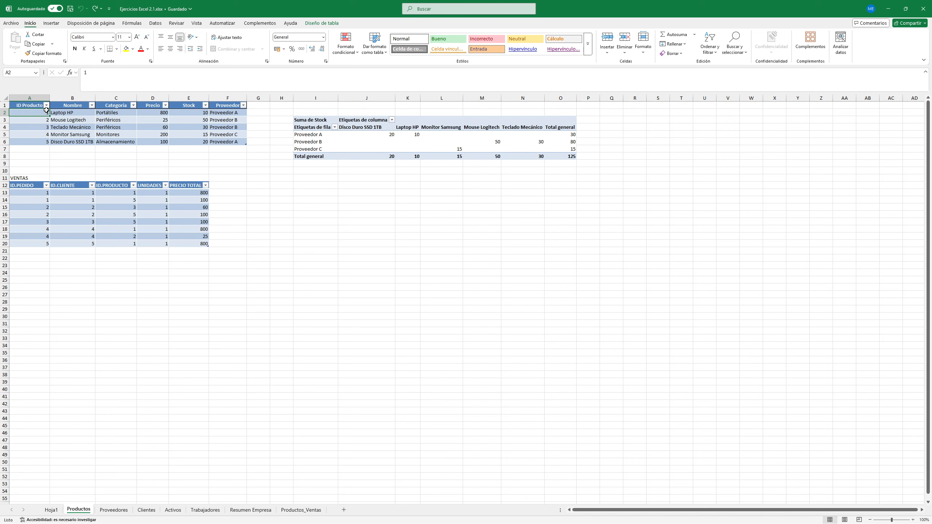
{"action": "left_click", "coordinate": [181, 192]}
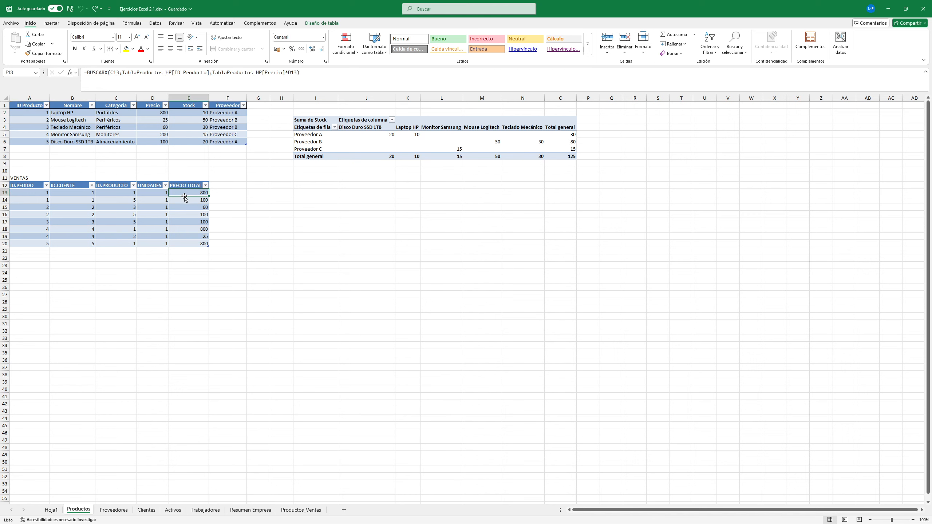
{"action": "left_click", "coordinate": [110, 193]}
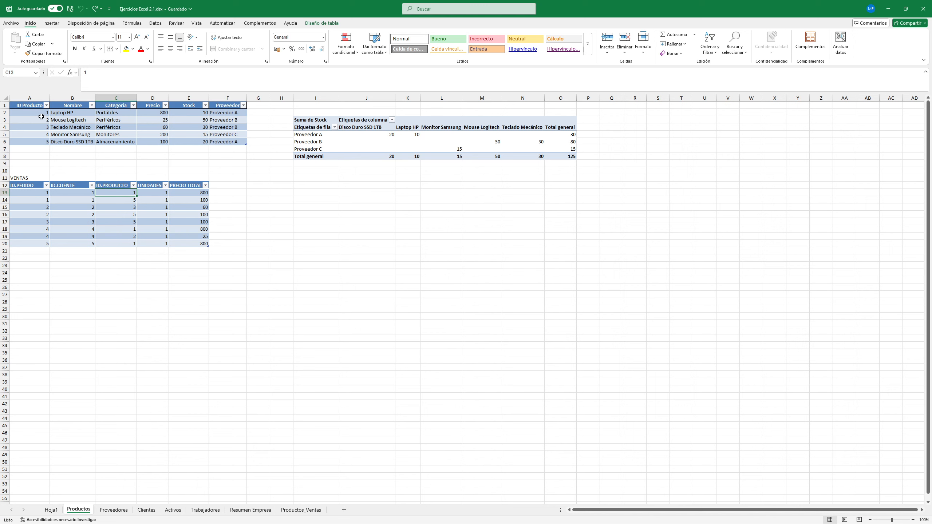
{"action": "left_click", "coordinate": [181, 193]}
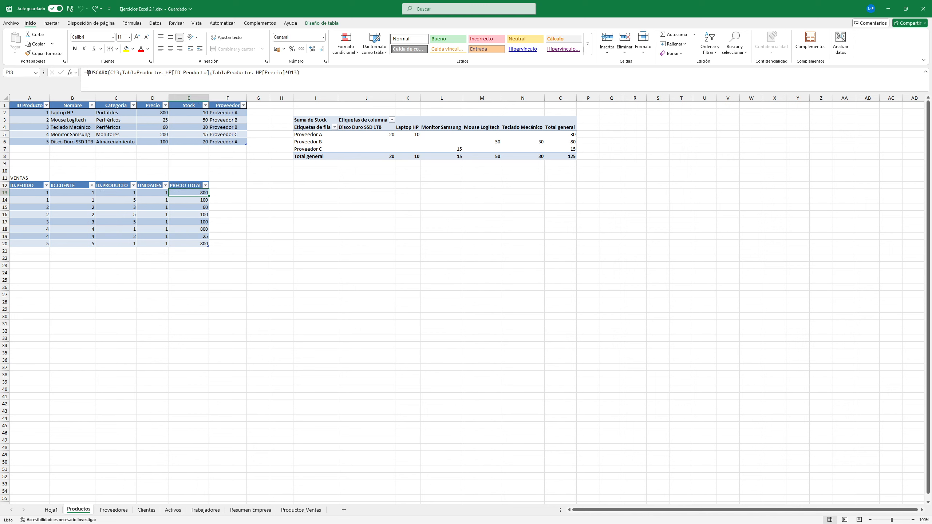
Step: Insert SI(O(C13="";D13="") before BUSCARX in E13's formula to test for a blank product ID or units
{"action": "left_click", "coordinate": [86, 73]}
{"action": "type", "text": "SI(O("}
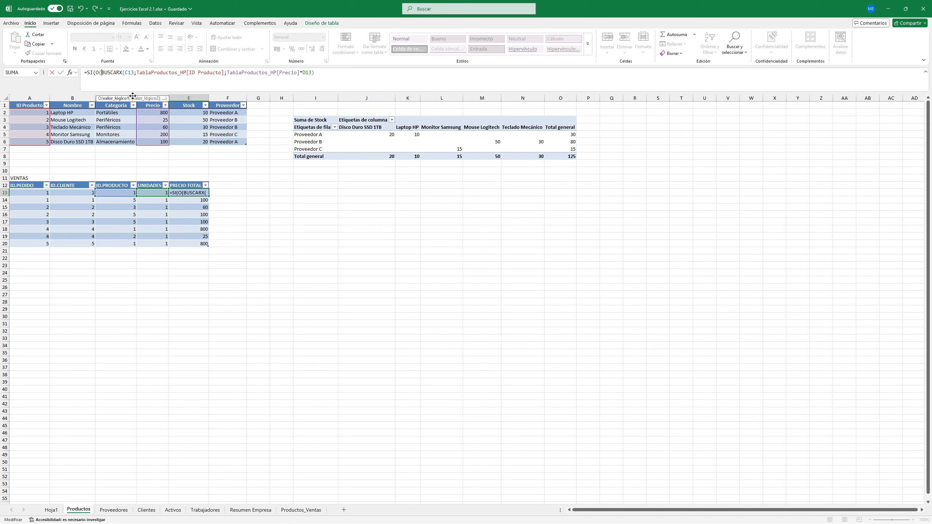
{"action": "type", "text": "C"}
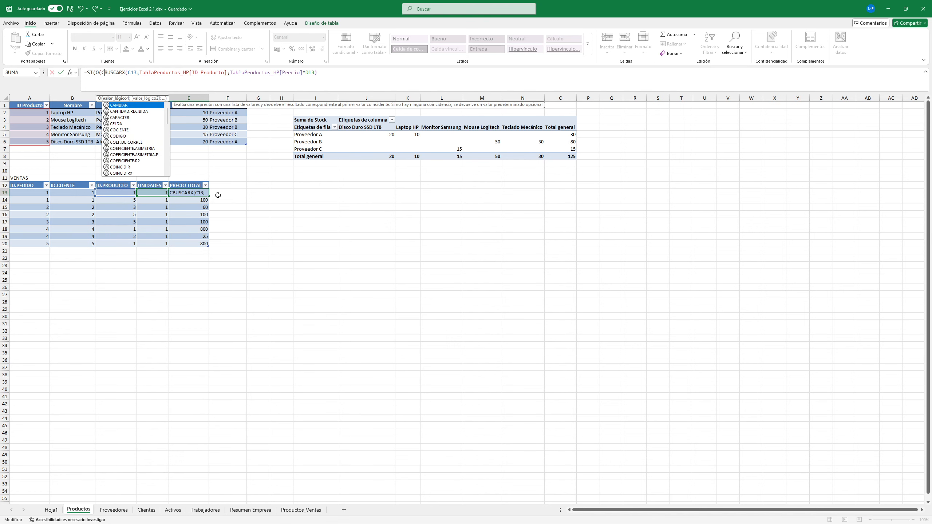
{"action": "type", "text": "13=\""}
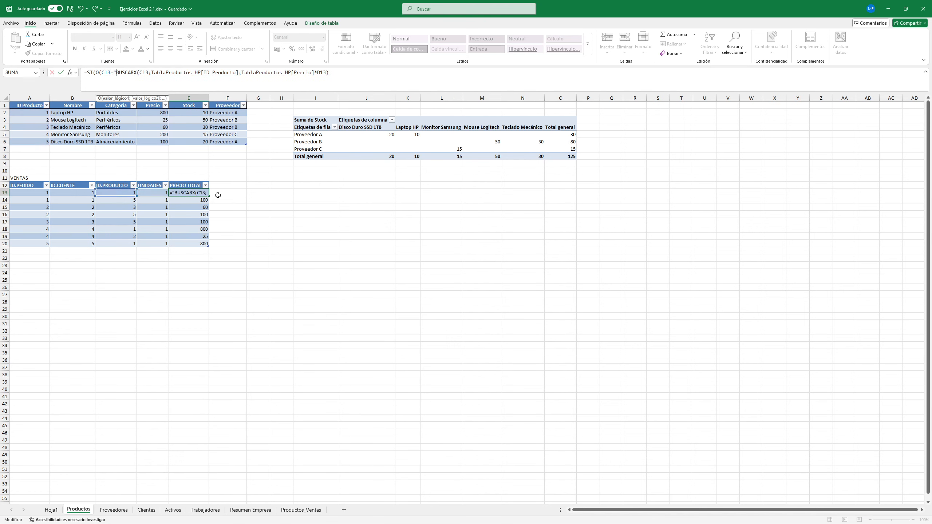
{"action": "type", "text": "\""}
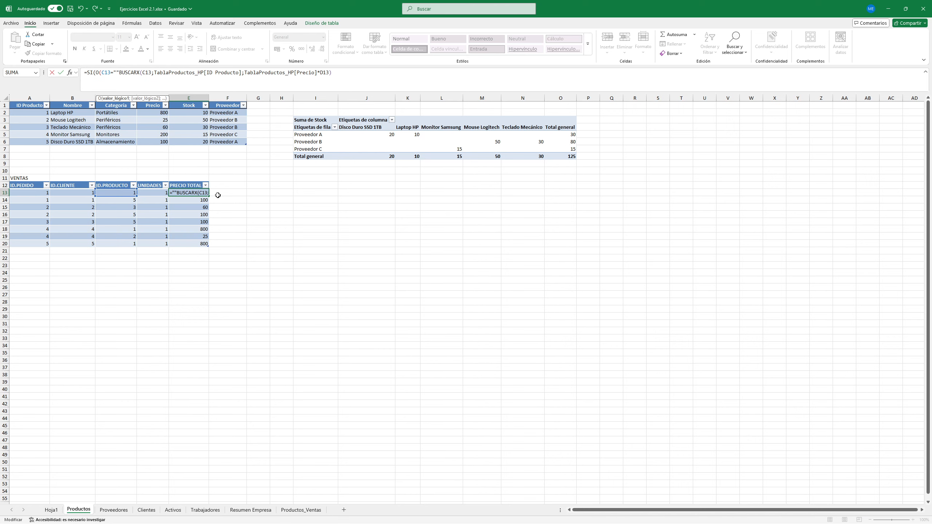
{"action": "type", "text": ";"}
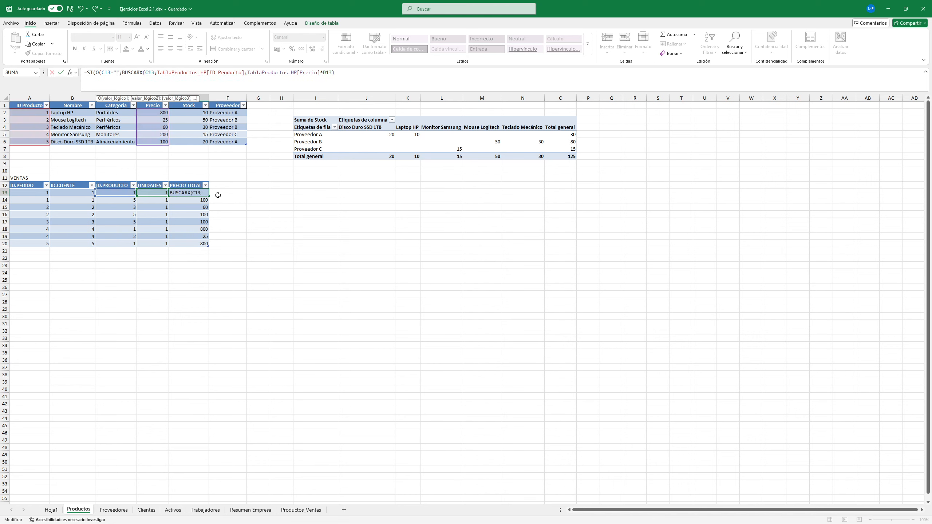
{"action": "type", "text": "D13"}
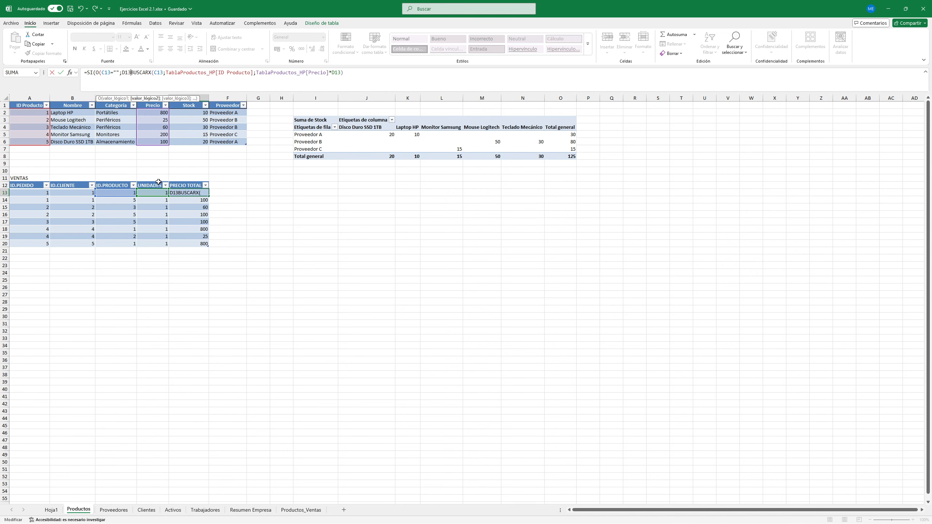
{"action": "type", "text": "=\"\""}
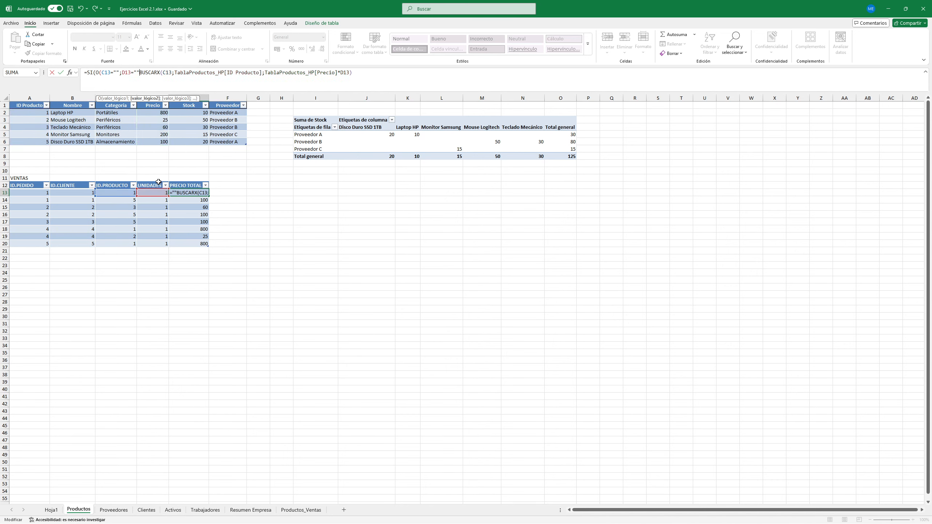
{"action": "type", "text": ")"}
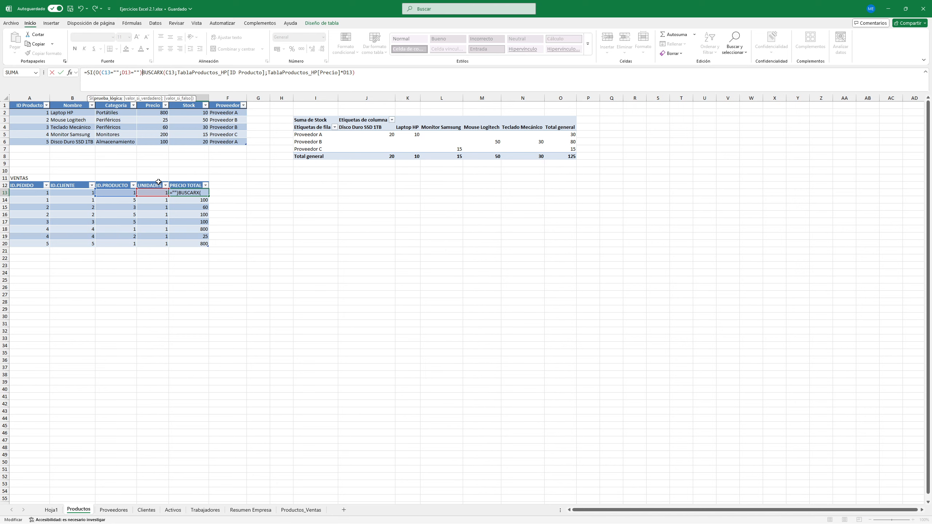
Step: Add "Faltan Datos" as the value if true of the SI function in E13's formula
{"action": "type", "text": ";"}
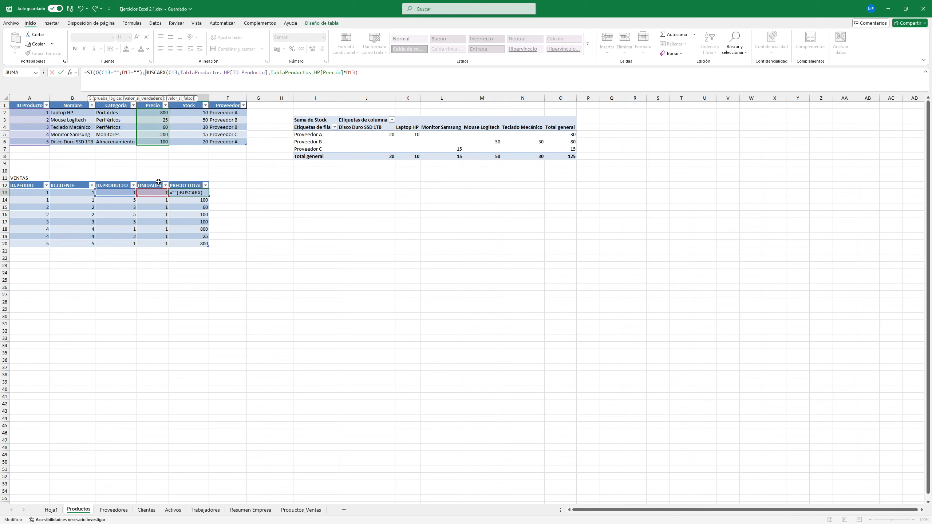
{"action": "type", "text": "\"Faltan D"}
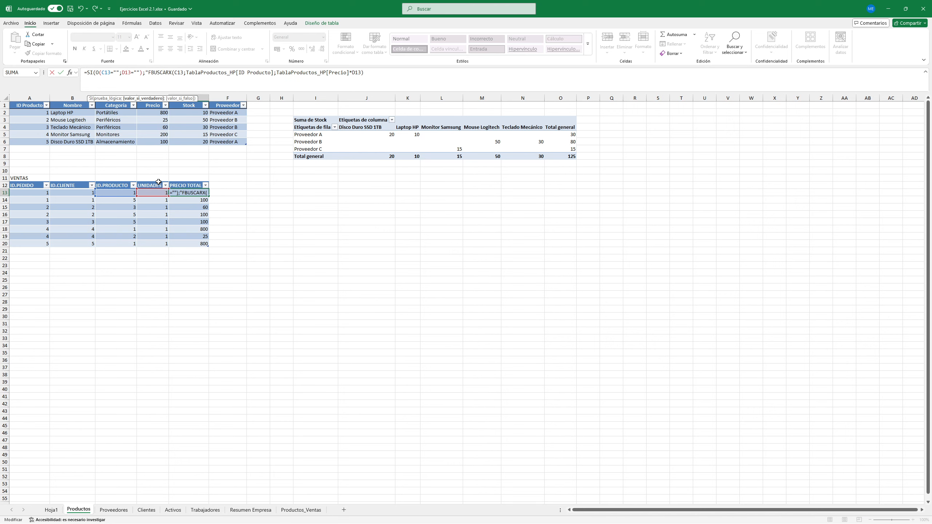
{"action": "type", "text": "atos"}
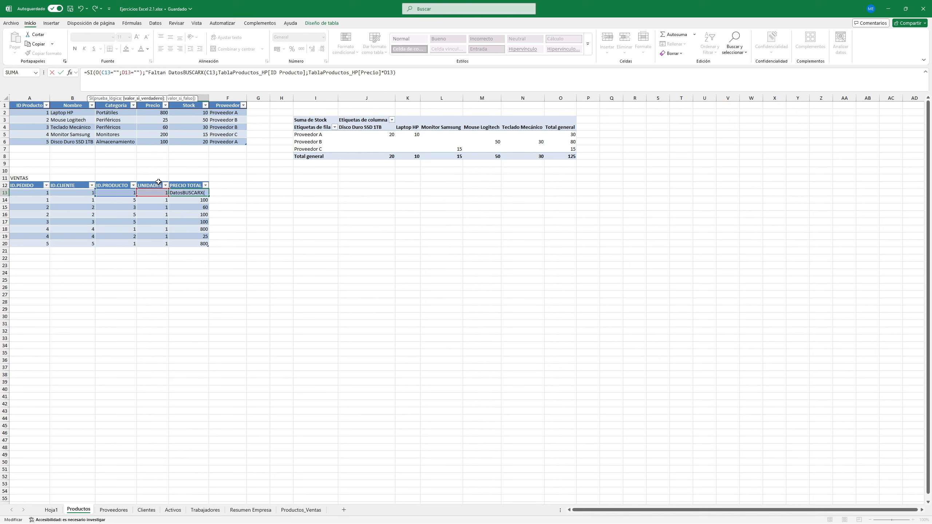
{"action": "type", "text": "\""}
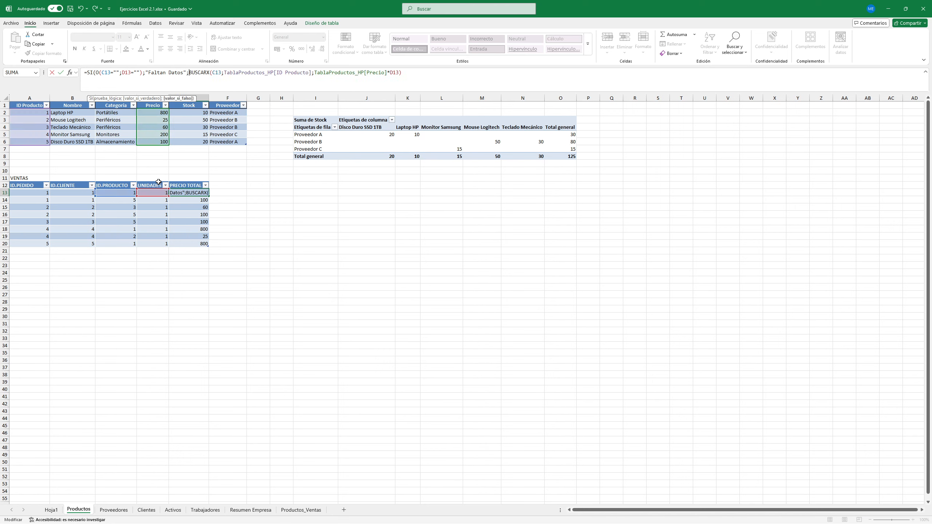
Step: Open the value-if-false argument of SI in E13 and insert SI.ERROR( directly before the existing BUSCARX
{"action": "type", "text": ";TablaVentas_HP[@"}
{"action": "key", "text": "BackSpace"}
{"action": "key", "text": "BackSpace"}
{"action": "key", "text": "BackSpace"}
{"action": "key", "text": "BackSpace"}
{"action": "key", "text": "BackSpace"}
{"action": "key", "text": "BackSpace"}
{"action": "key", "text": "BackSpace"}
{"action": "key", "text": "BackSpace"}
{"action": "key", "text": "BackSpace"}
{"action": "key", "text": "BackSpace"}
{"action": "key", "text": "BackSpace"}
{"action": "key", "text": "BackSpace"}
{"action": "key", "text": "BackSpace"}
{"action": "key", "text": "BackSpace"}
{"action": "key", "text": "BackSpace"}
{"action": "key", "text": "BackSpace"}
{"action": "type", "text": "SI.ERR"}
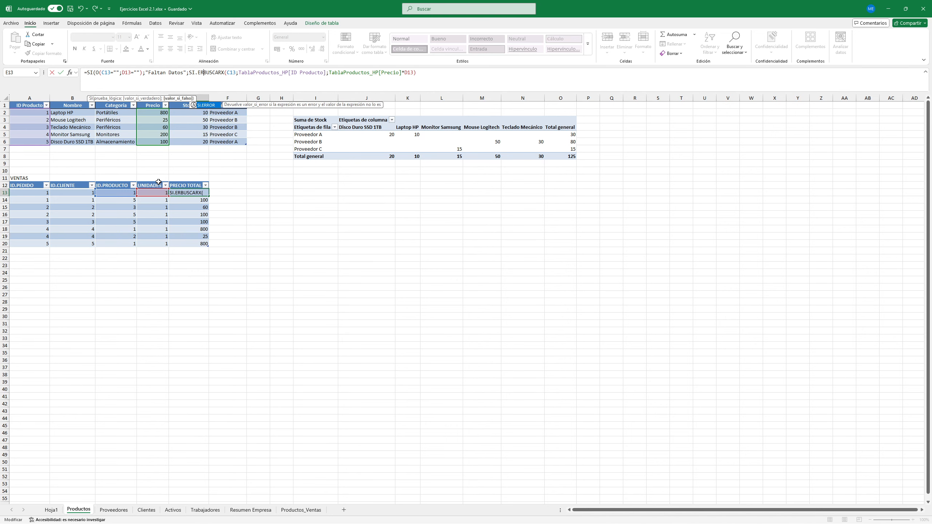
{"action": "key", "text": "Tab"}
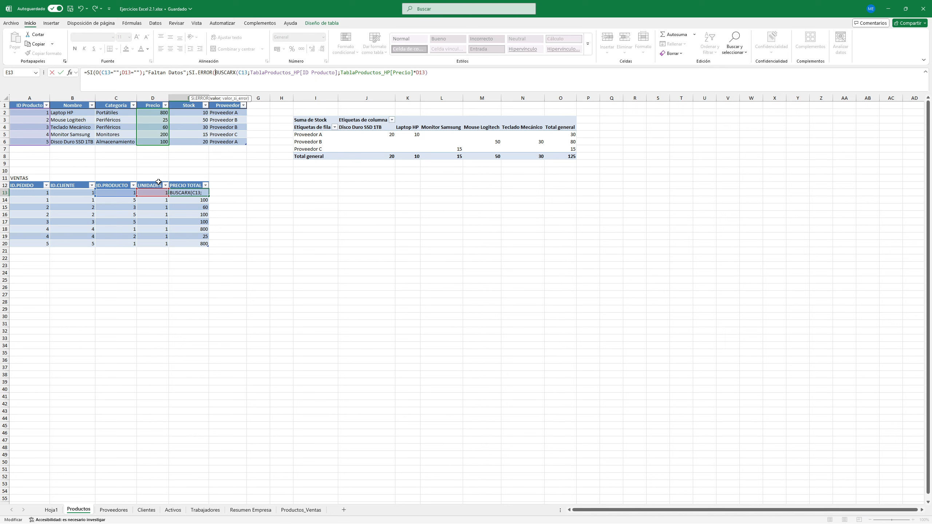
Step: Add "No Encontrado" as the value-if-error of SI.ERROR after BUSCARX in E13, close both functions and enter the formula
{"action": "key", "text": "Right"}
{"action": "key", "text": "Right"}
{"action": "key", "text": "Right"}
{"action": "key", "text": "Right"}
{"action": "key", "text": "Right"}
{"action": "key", "text": "Right"}
{"action": "key", "text": "Right"}
{"action": "key", "text": "Right"}
{"action": "key", "text": "Right"}
{"action": "key", "text": "Right"}
{"action": "key", "text": "Right"}
{"action": "key", "text": "Right"}
{"action": "key", "text": "Right"}
{"action": "key", "text": "Right"}
{"action": "key", "text": "Right"}
{"action": "key", "text": "Right"}
{"action": "key", "text": "Right"}
{"action": "key", "text": "Right"}
{"action": "key", "text": "Right"}
{"action": "key", "text": "Right"}
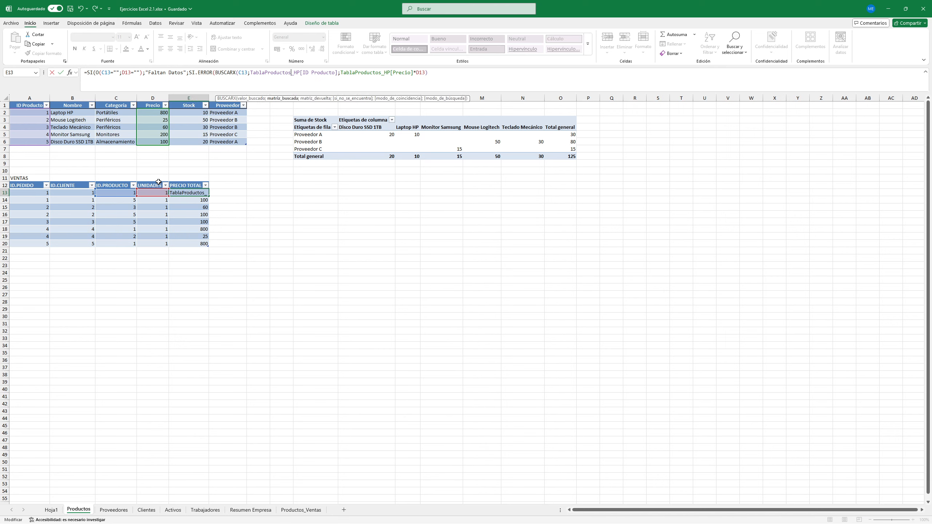
{"action": "key", "text": "Right"}
{"action": "key", "text": "Right"}
{"action": "key", "text": "Right"}
{"action": "key", "text": "Right"}
{"action": "key", "text": "Right"}
{"action": "key", "text": "Right"}
{"action": "key", "text": "Right"}
{"action": "key", "text": "Right"}
{"action": "key", "text": "Right"}
{"action": "key", "text": "Right"}
{"action": "key", "text": "Right"}
{"action": "key", "text": "Right"}
{"action": "key", "text": "Right"}
{"action": "key", "text": "Right"}
{"action": "key", "text": "Right"}
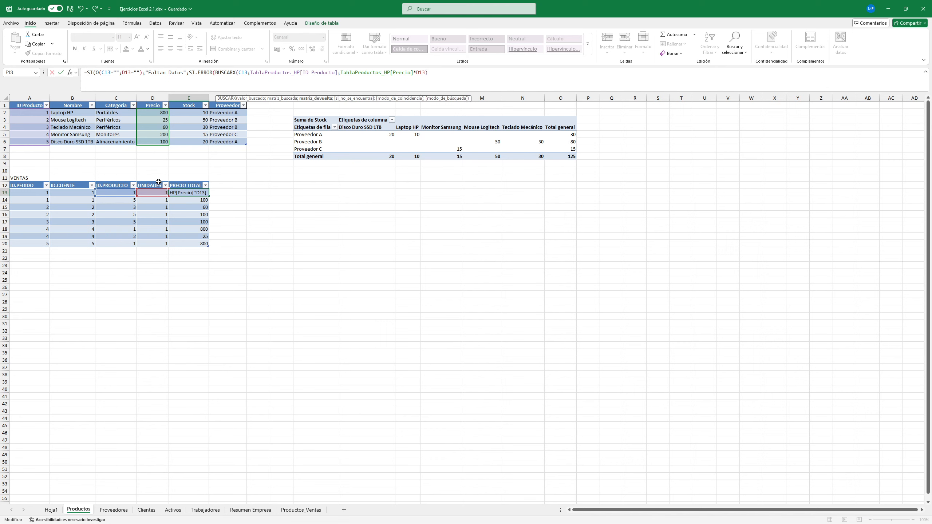
{"action": "left_click", "coordinate": [445, 77]}
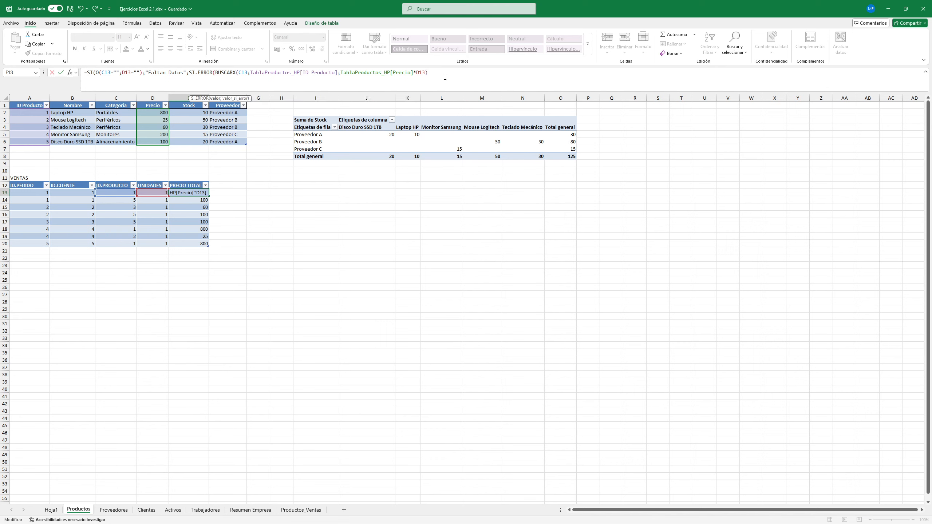
{"action": "type", "text": ";\""}
{"action": "type", "text": "No Encontrado\"))"}
{"action": "key", "text": "Return"}
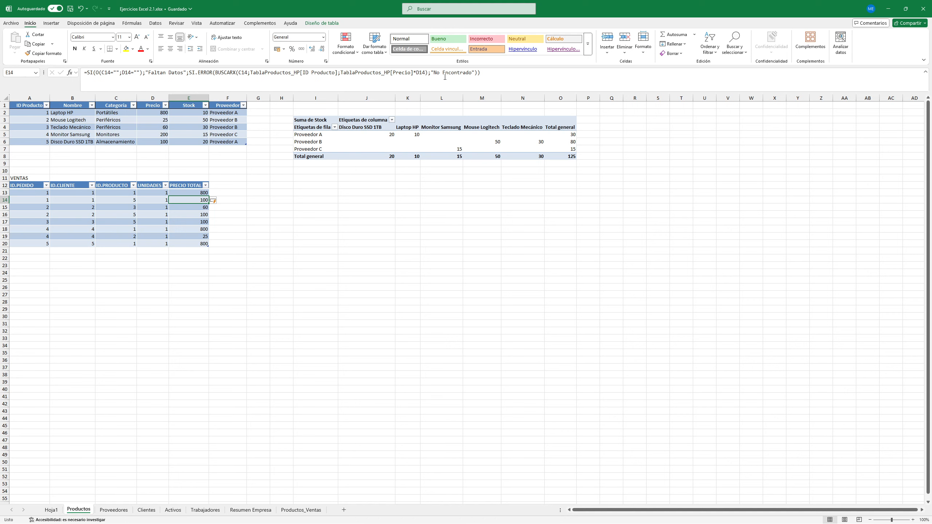
Step: Test the PRECIO TOTAL formula by clearing the product ID in C13, and undo the deletion
{"action": "left_click", "coordinate": [118, 194]}
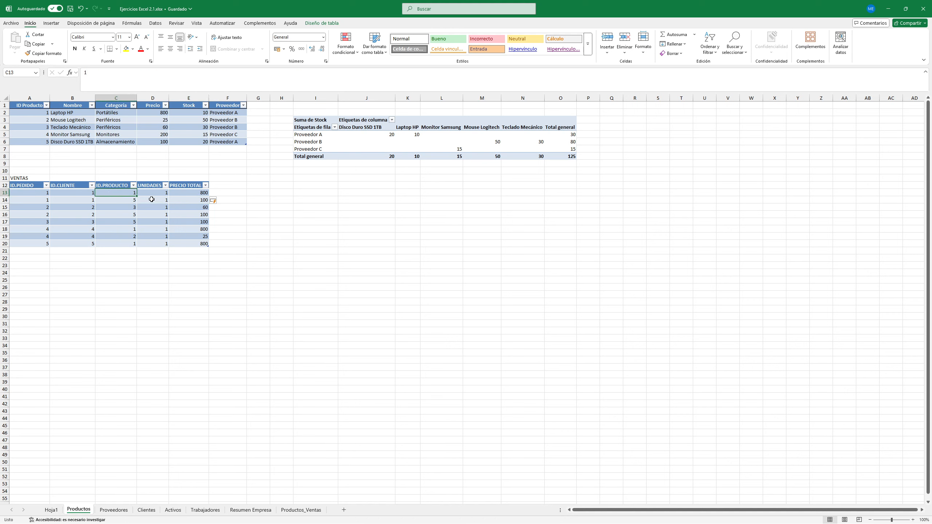
{"action": "key", "text": "Delete"}
{"action": "key", "text": "ctrl+z"}
Step: Test the lookup by clearing product ID A2, check the sales rows using it in C13, C18 and C20, and undo the deletion
{"action": "left_click", "coordinate": [39, 113]}
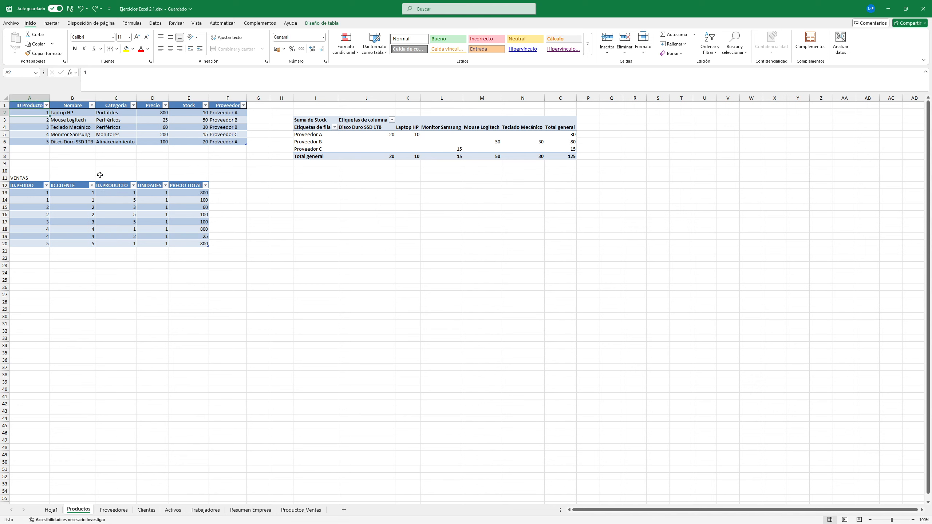
{"action": "key", "text": "Delete"}
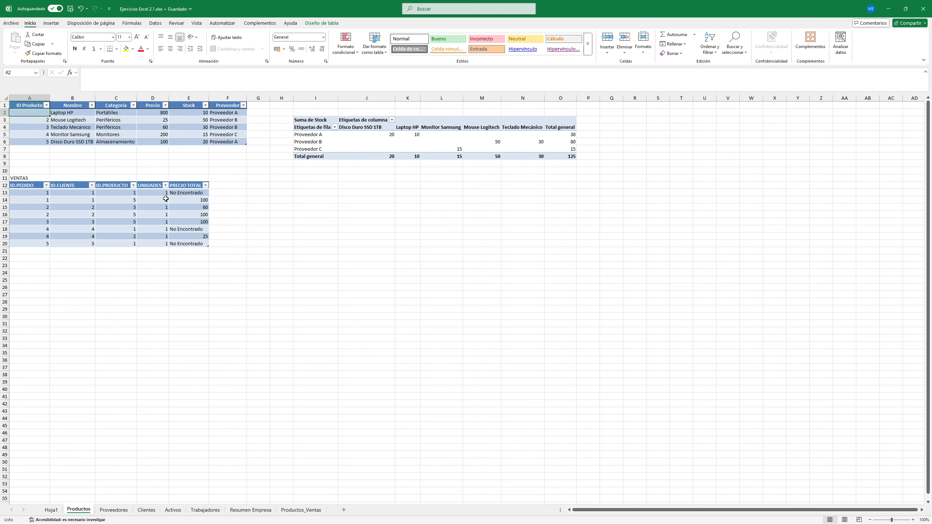
{"action": "left_click", "coordinate": [117, 194]}
{"action": "left_click", "coordinate": [126, 230], "text": "ctrl"}
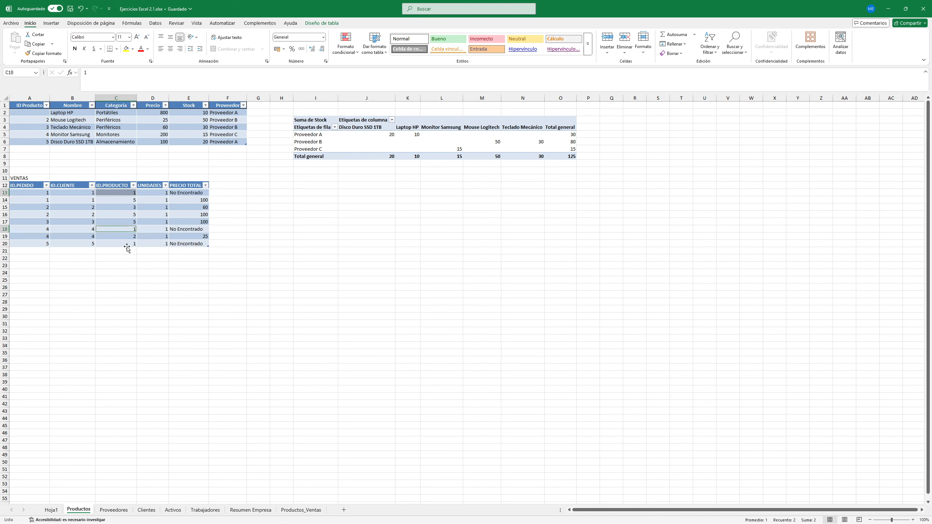
{"action": "left_click", "coordinate": [127, 244], "text": "ctrl"}
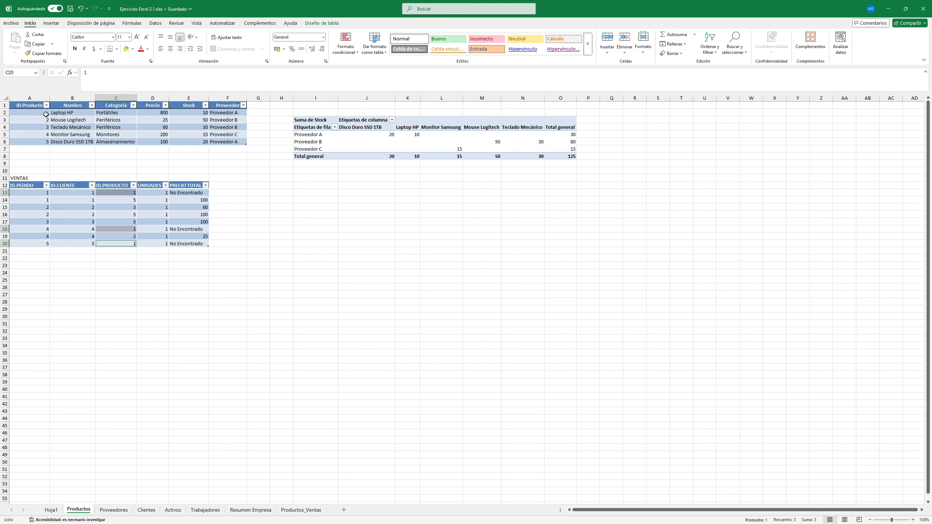
{"action": "key", "text": "ctrl+z"}
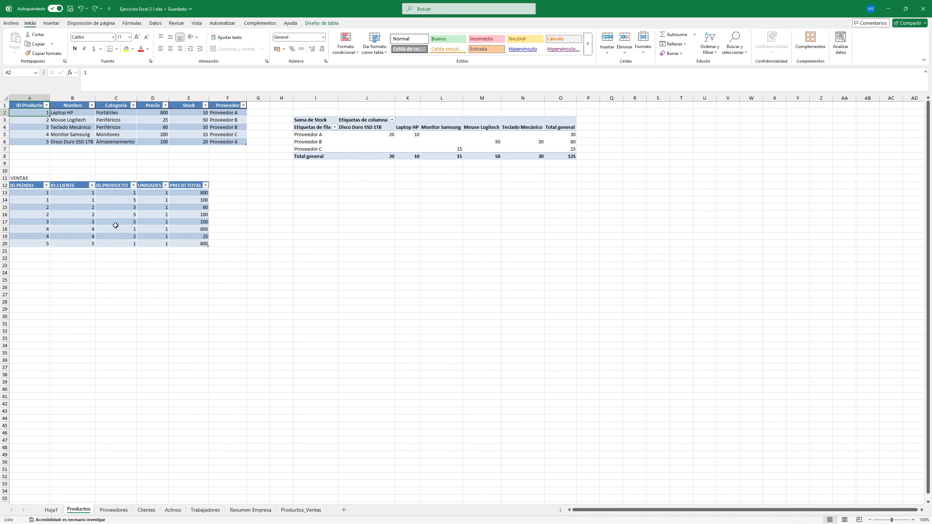
Step: Clear the product ID in C13, try ID 2 and compare it with the price in D3, and undo the ID entry
{"action": "left_click", "coordinate": [128, 195]}
{"action": "key", "text": "Delete"}
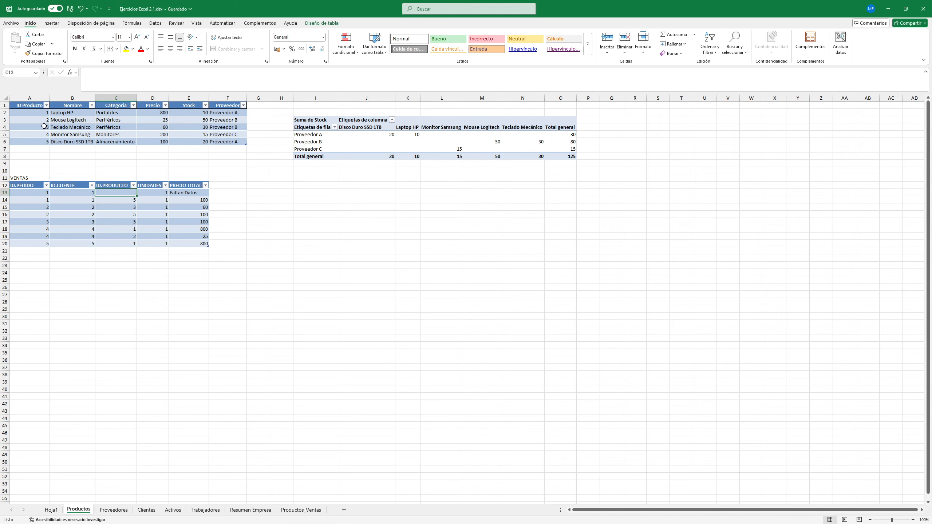
{"action": "type", "text": "2"}
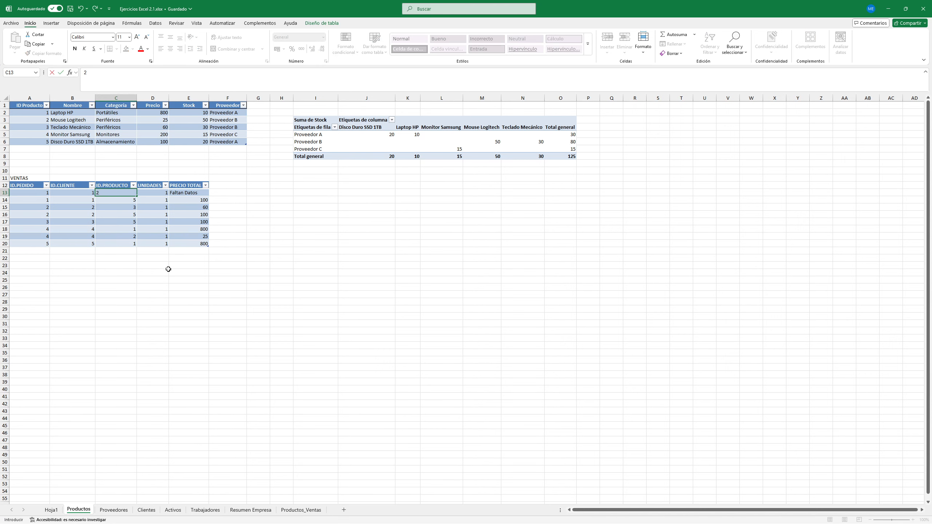
{"action": "key", "text": "Return"}
{"action": "left_click", "coordinate": [158, 120]}
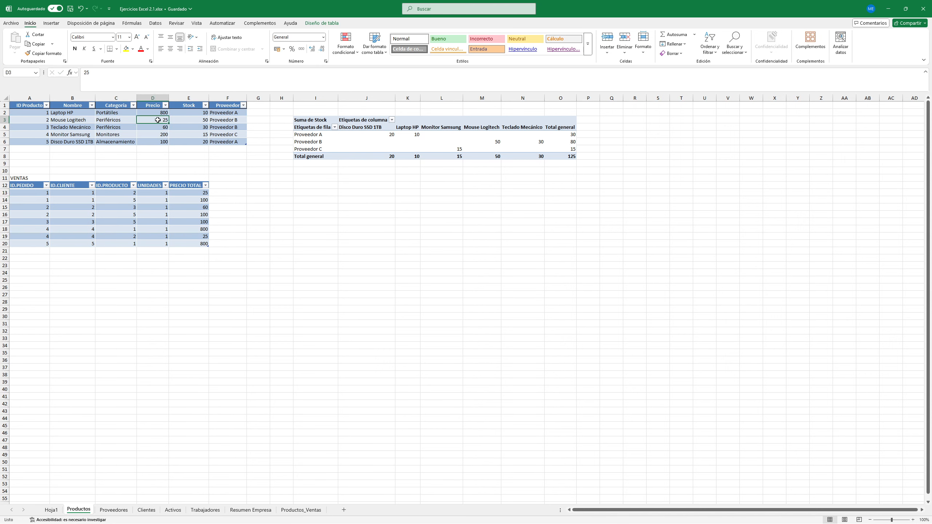
{"action": "key", "text": "ctrl+z"}
Step: Test the formula with the nonexistent product ID 6 in C13, and set C13 back to 1
{"action": "left_click", "coordinate": [155, 194]}
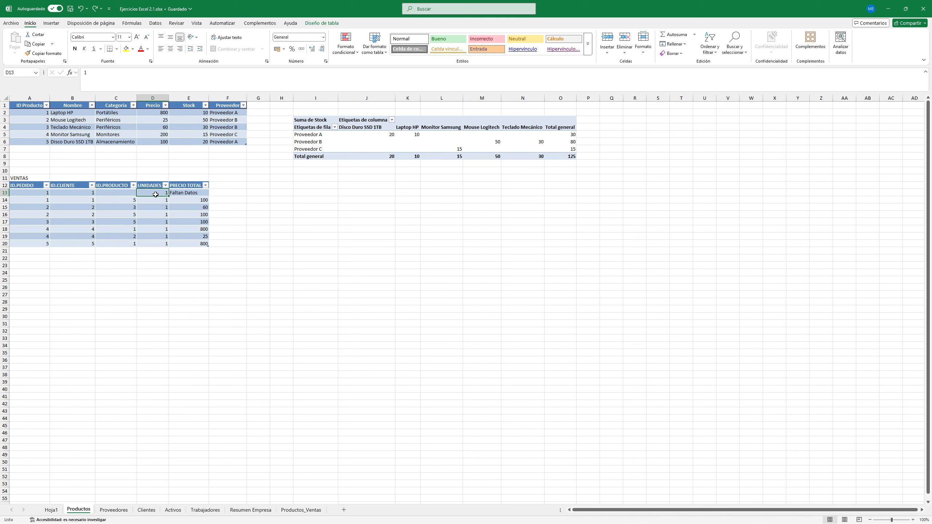
{"action": "left_click", "coordinate": [113, 194]}
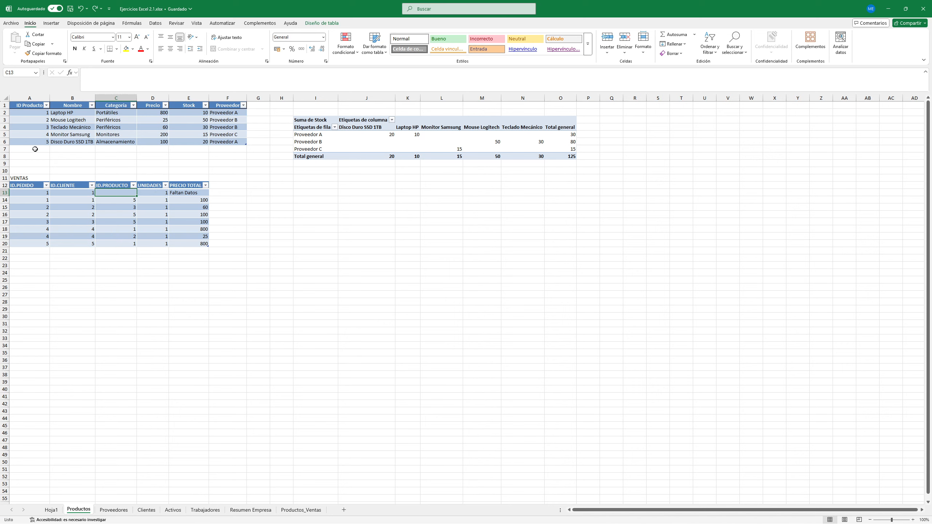
{"action": "type", "text": "6"}
{"action": "key", "text": "Return"}
{"action": "type", "text": "1"}
{"action": "key", "text": "Return"}
{"action": "left_click", "coordinate": [152, 266]}
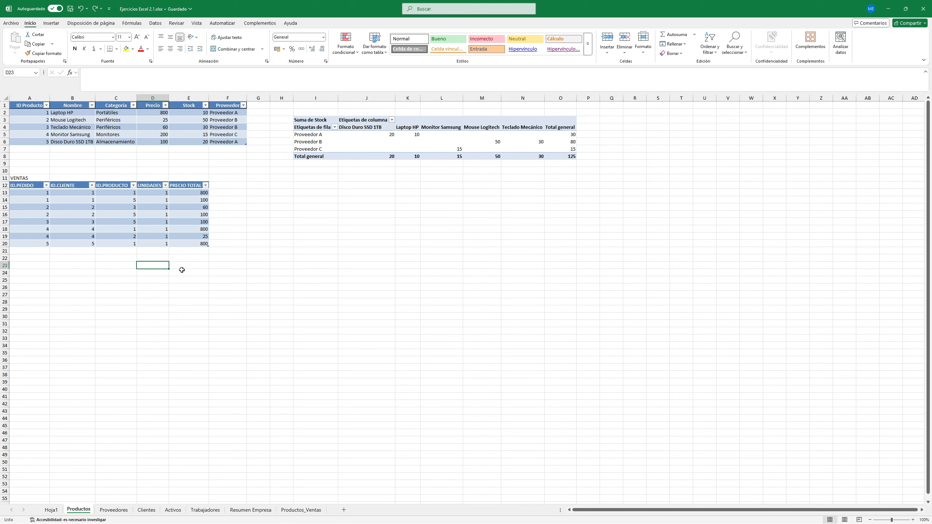
Step: On the Clientes sheet, insert SI(O(ESBLANCO([@[ID Cliente]])); before BUSCARX in F2's formula to test for a blank client ID
{"action": "left_click", "coordinate": [146, 510]}
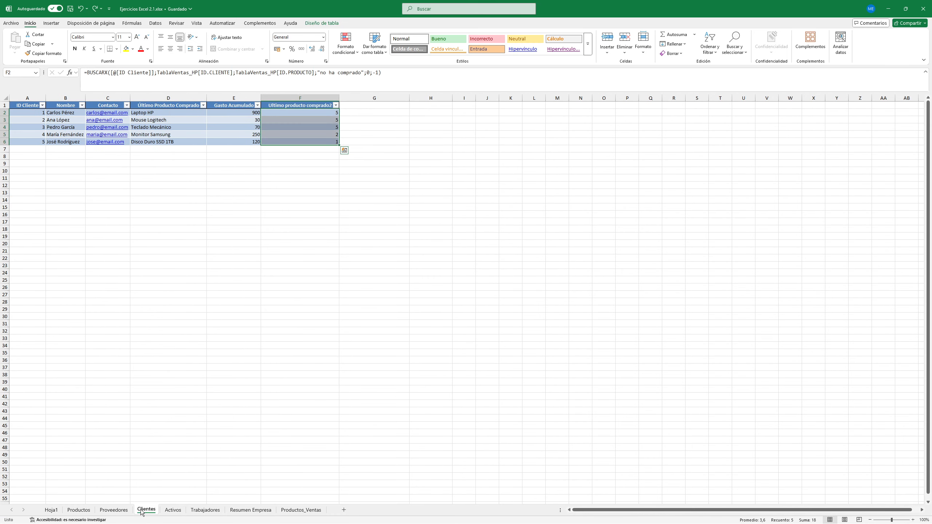
{"action": "left_click", "coordinate": [305, 316]}
{"action": "left_click", "coordinate": [303, 113]}
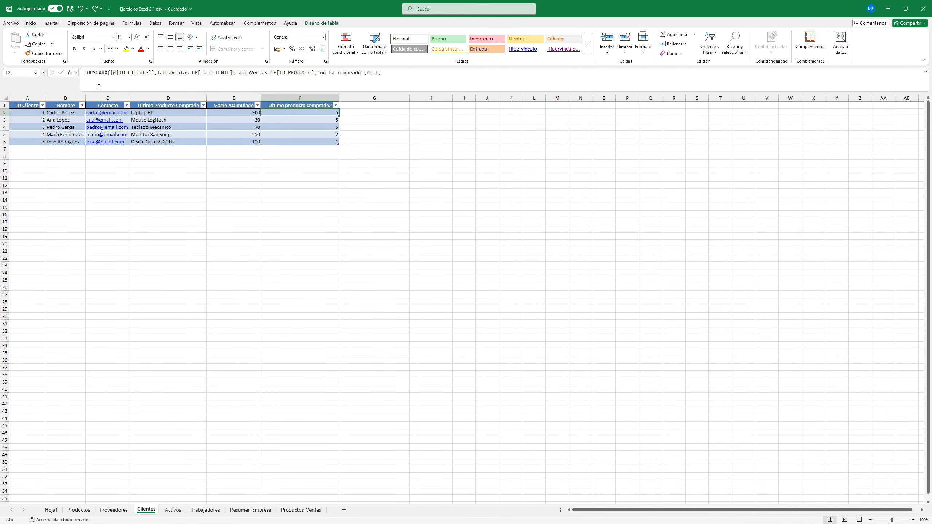
{"action": "left_click", "coordinate": [88, 74]}
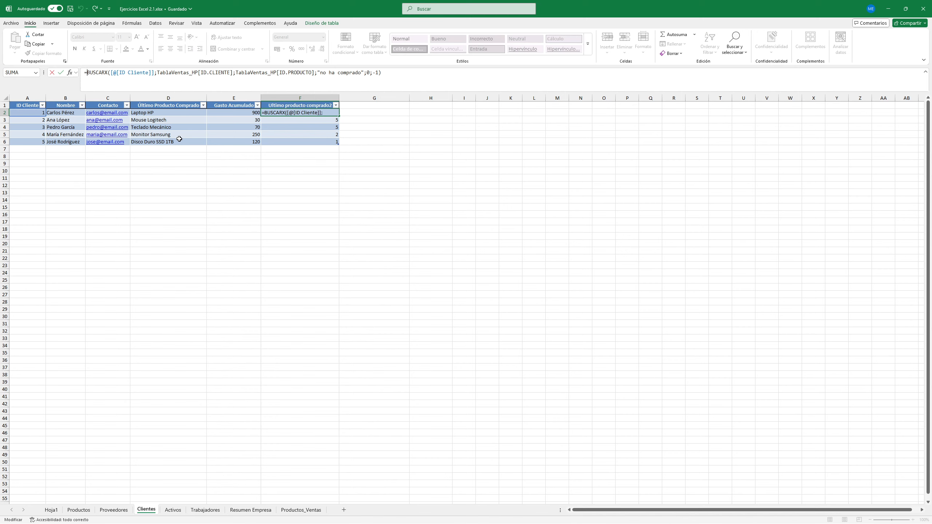
{"action": "type", "text": "SI(O("}
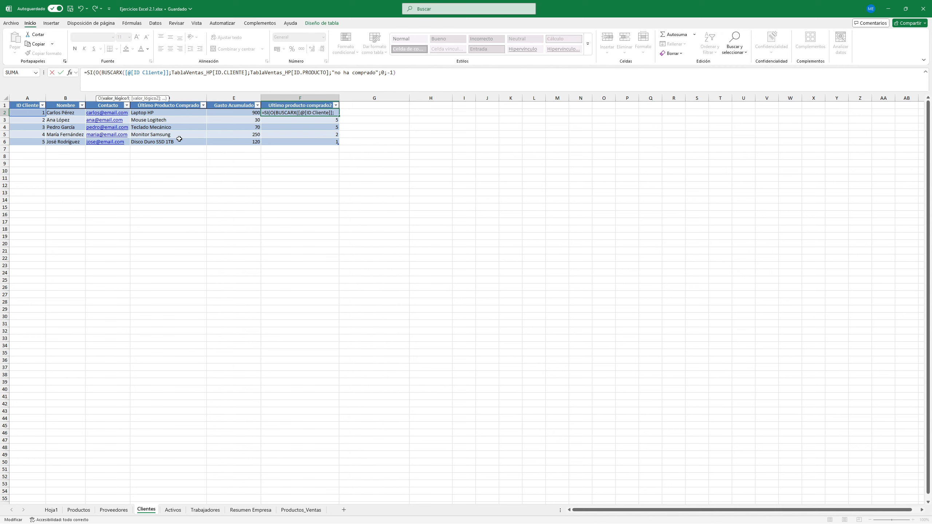
{"action": "type", "text": "ESBL"}
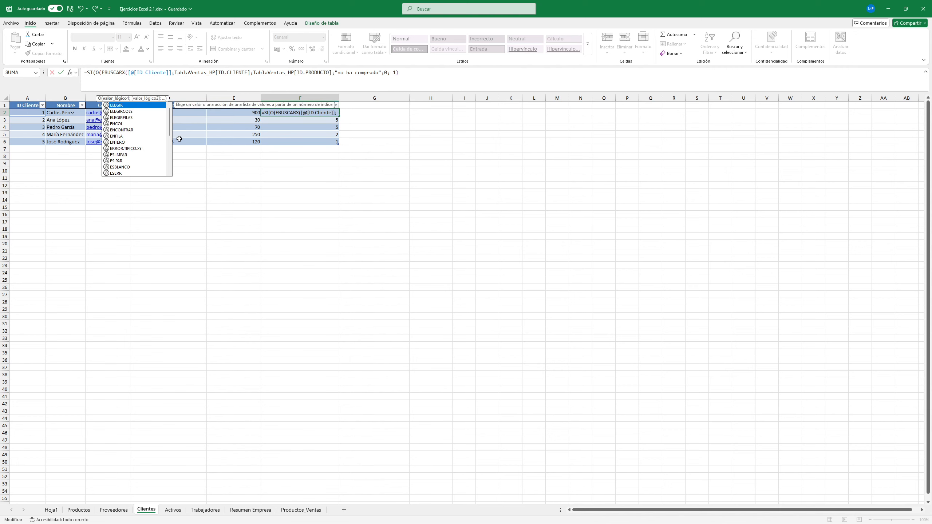
{"action": "key", "text": "Tab"}
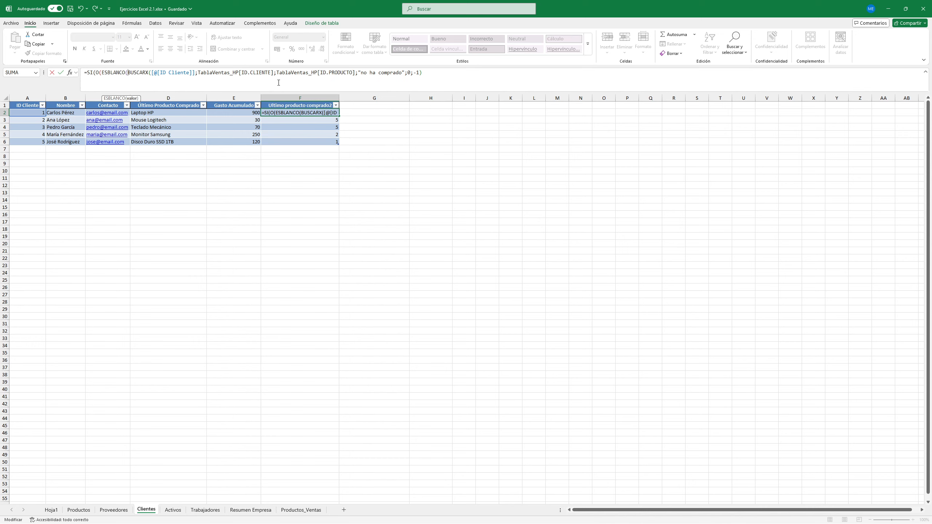
{"action": "left_click", "coordinate": [30, 113]}
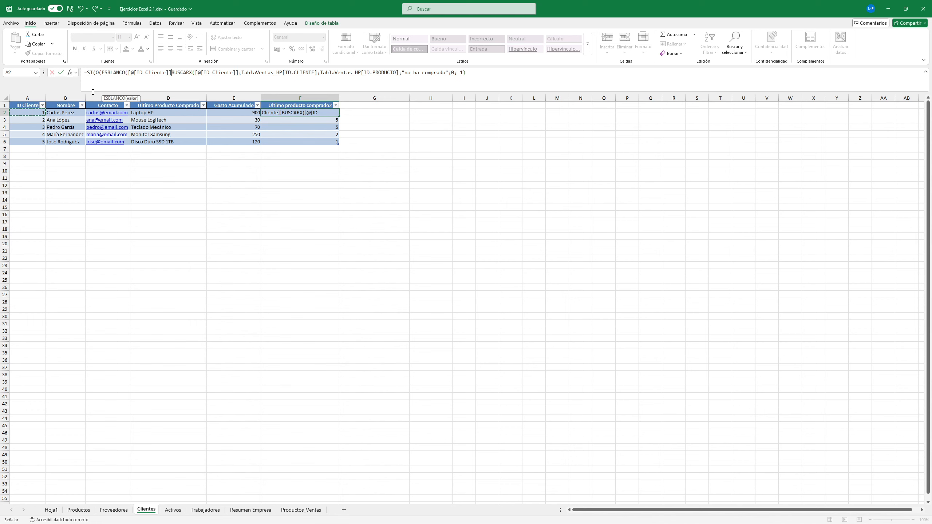
{"action": "type", "text": ")))"}
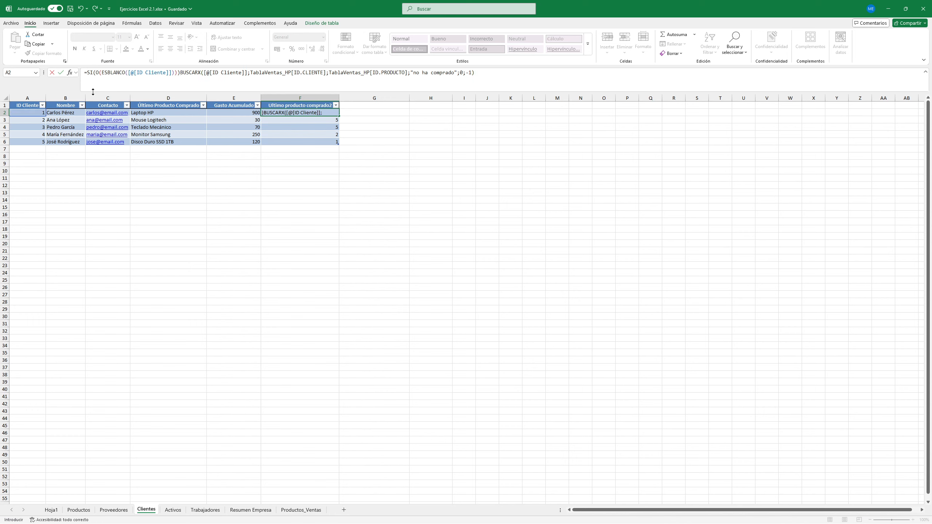
{"action": "type", "text": ";"}
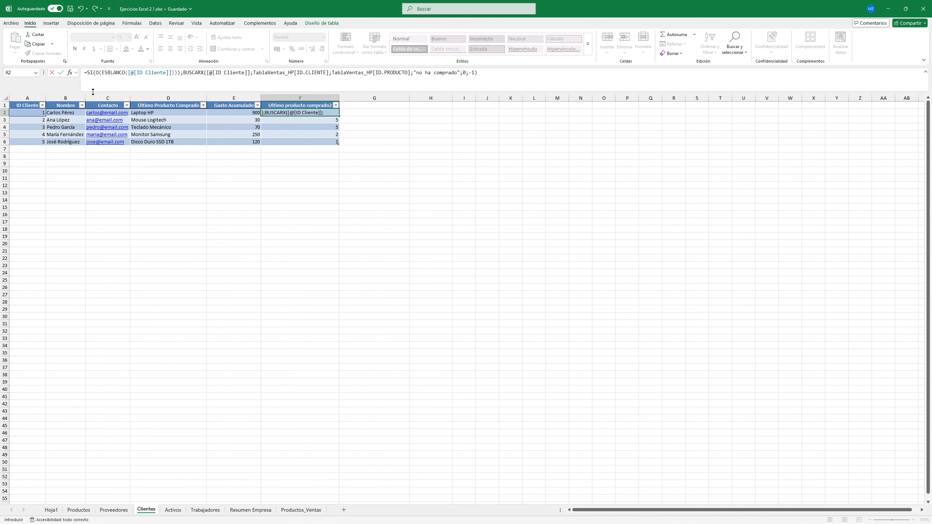
{"action": "key", "text": "BackSpace"}
{"action": "key", "text": "BackSpace"}
{"action": "type", "text": ";"}
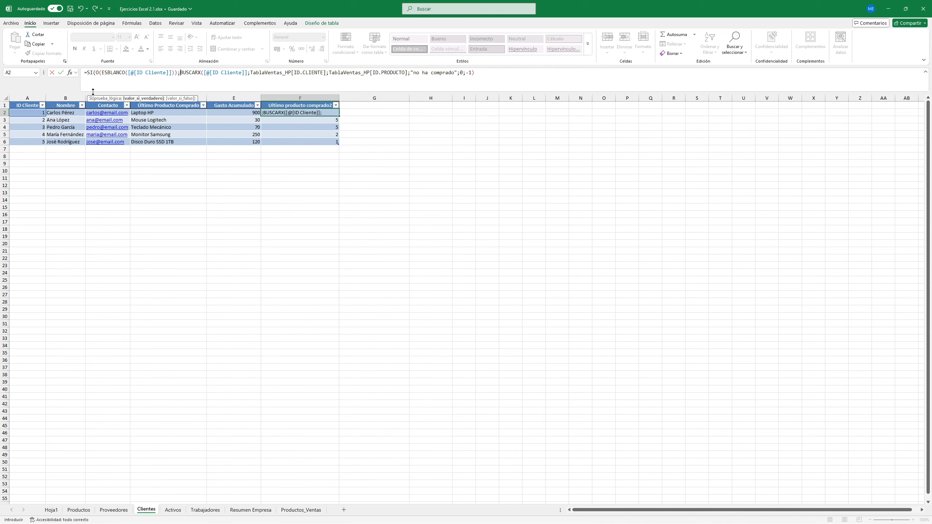
Step: Add "Faltan Datos" as SI's value if true in F2's formula and insert SI.ERROR( directly before BUSCARX
{"action": "type", "text": "\"F"}
{"action": "type", "text": "altan Datos\""}
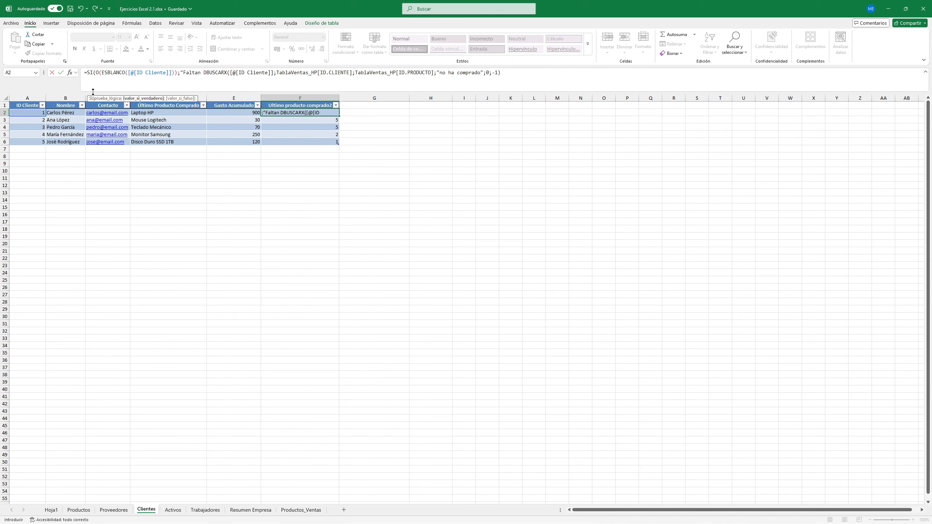
{"action": "type", "text": ";"}
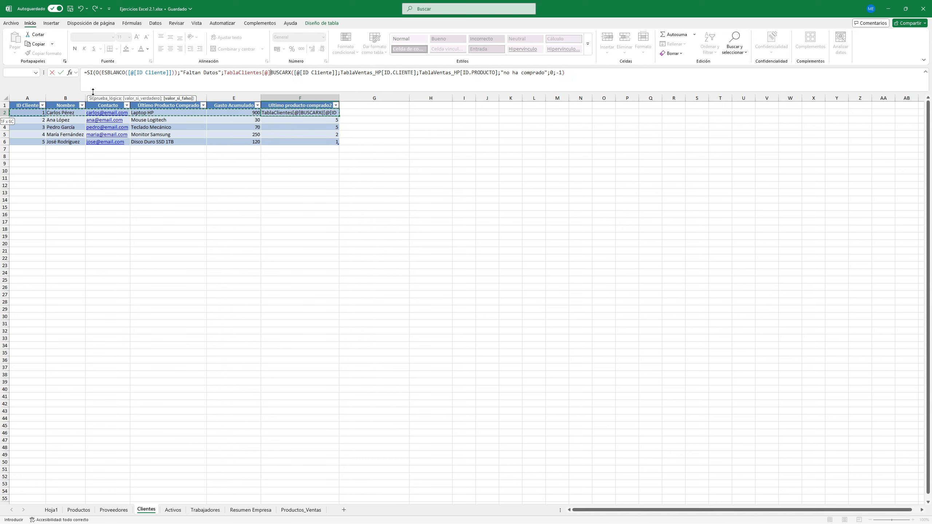
{"action": "type", "text": "Ta"}
{"action": "key", "text": "BackSpace"}
{"action": "key", "text": "BackSpace"}
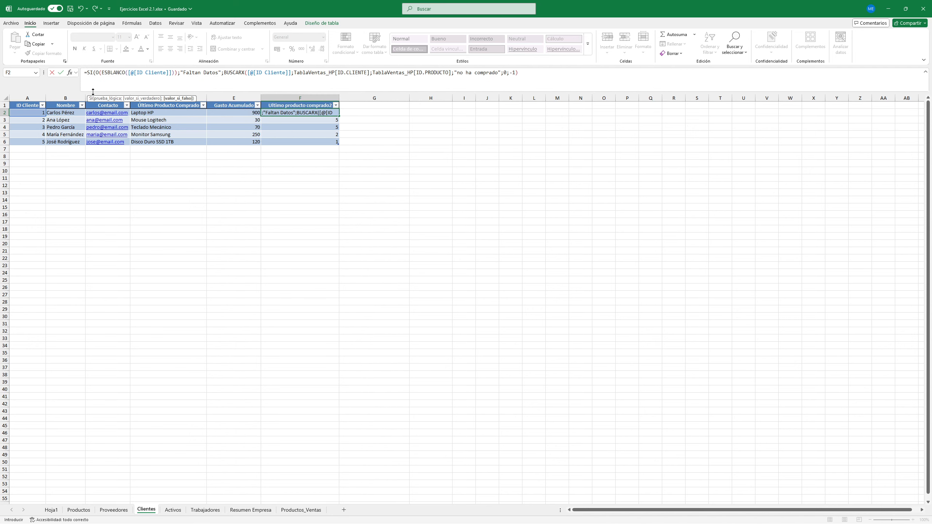
{"action": "type", "text": "SI.ERROR("}
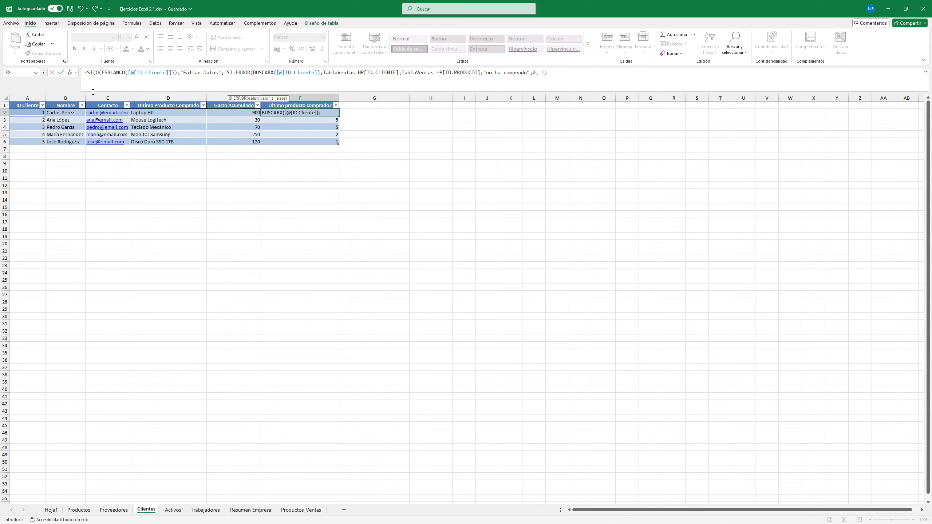
Step: Add "Faltan Datos" as the value-if-error of SI.ERROR after BUSCARX in F2, close both functions and enter the formula
{"action": "key", "text": "Right"}
{"action": "key", "text": "Right"}
{"action": "key", "text": "Right"}
{"action": "key", "text": "Right"}
{"action": "key", "text": "Right"}
{"action": "key", "text": "Right"}
{"action": "key", "text": "Right"}
{"action": "key", "text": "Right"}
{"action": "key", "text": "Right"}
{"action": "key", "text": "Right"}
{"action": "key", "text": "Right"}
{"action": "key", "text": "Right"}
{"action": "key", "text": "Right"}
{"action": "key", "text": "Right"}
{"action": "key", "text": "Right"}
{"action": "key", "text": "Right"}
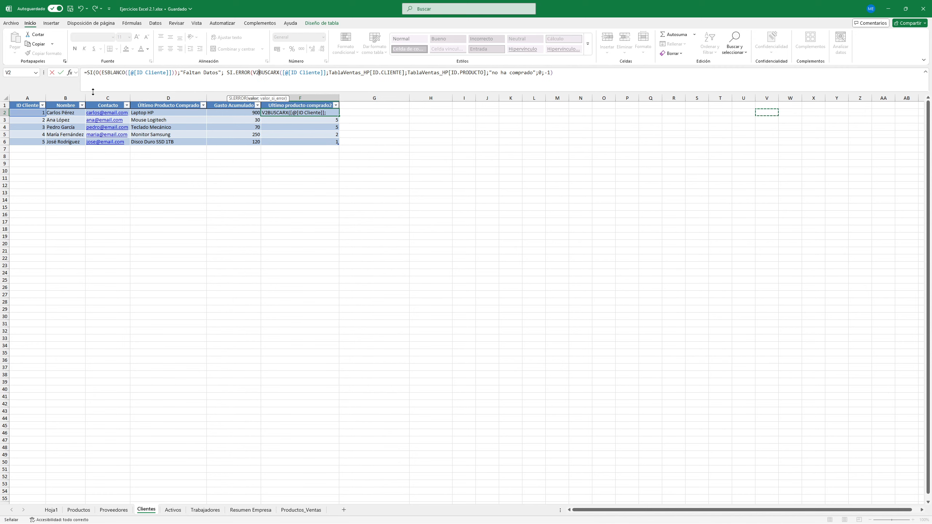
{"action": "key", "text": "BackSpace"}
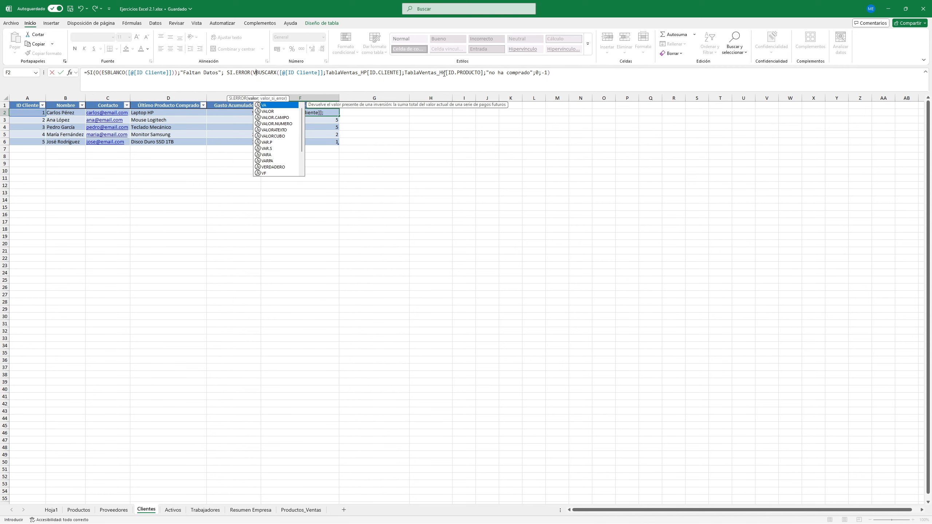
{"action": "key", "text": "BackSpace"}
{"action": "left_click", "coordinate": [547, 73]}
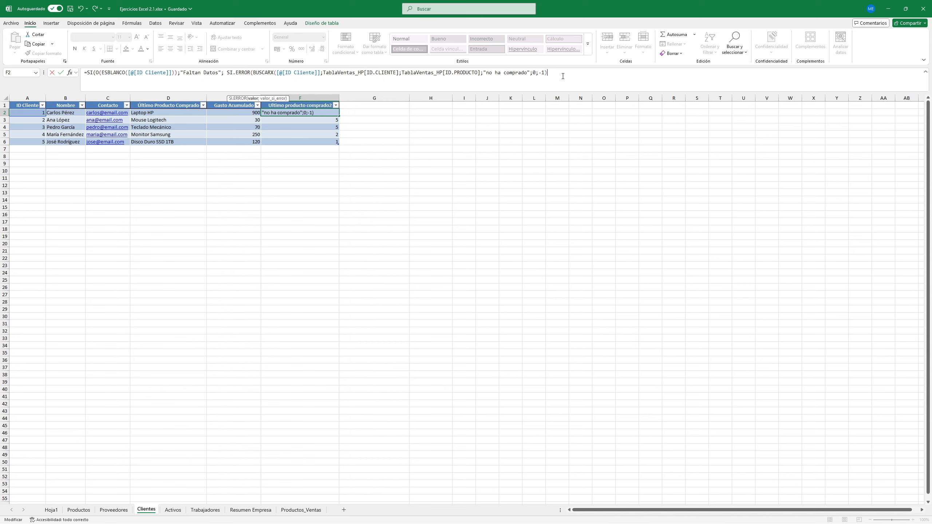
{"action": "type", "text": ";\"Faltan Datos\"))"}
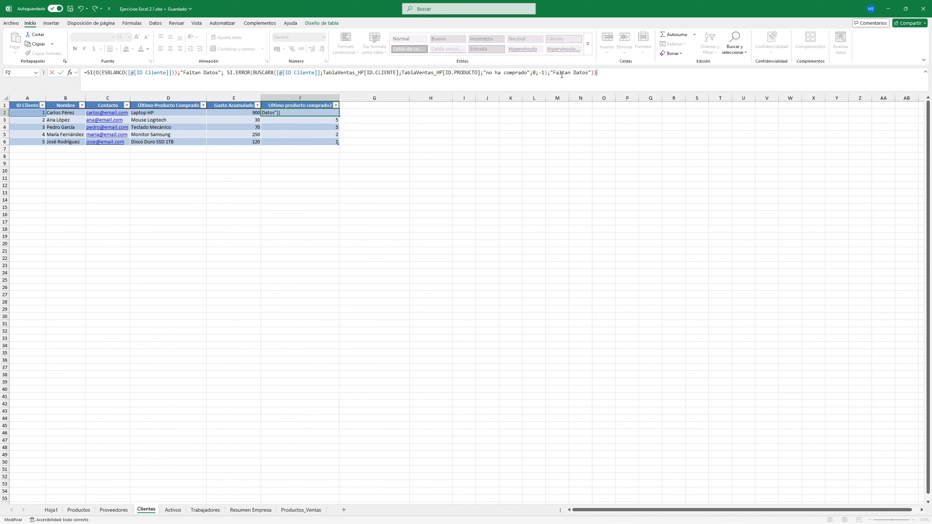
{"action": "key", "text": "Return"}
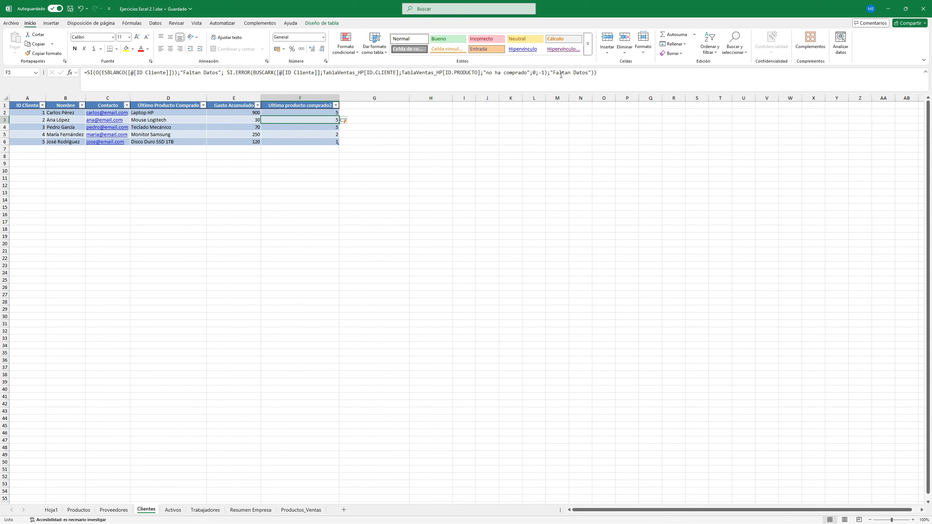
Step: Test F2's formula by clearing the client ID in A2, and undo the deletion
{"action": "left_click", "coordinate": [296, 113]}
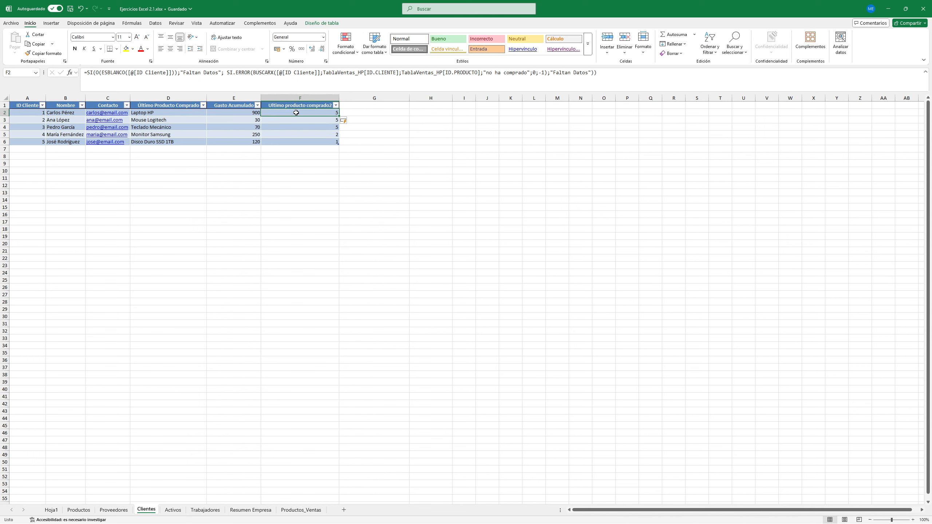
{"action": "left_click", "coordinate": [35, 113]}
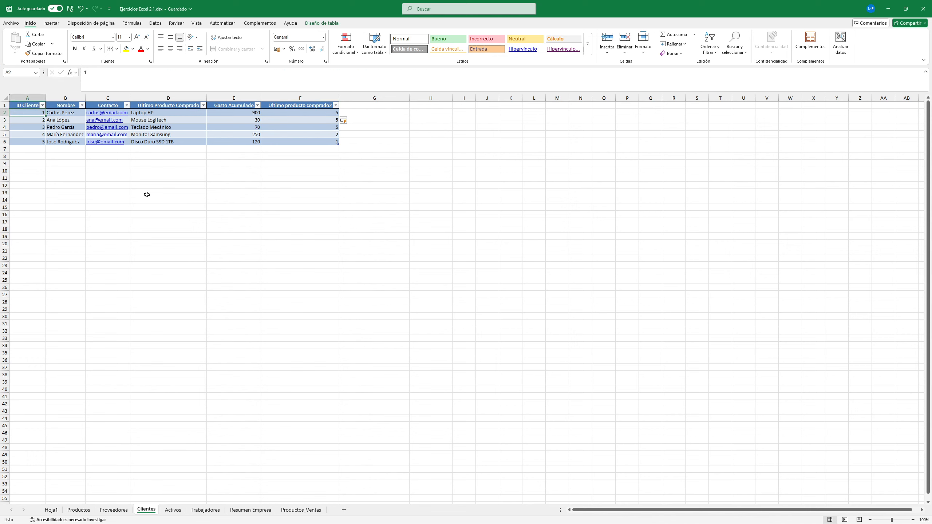
{"action": "key", "text": "Delete"}
{"action": "key", "text": "ctrl+z"}
{"action": "left_click", "coordinate": [302, 118]}
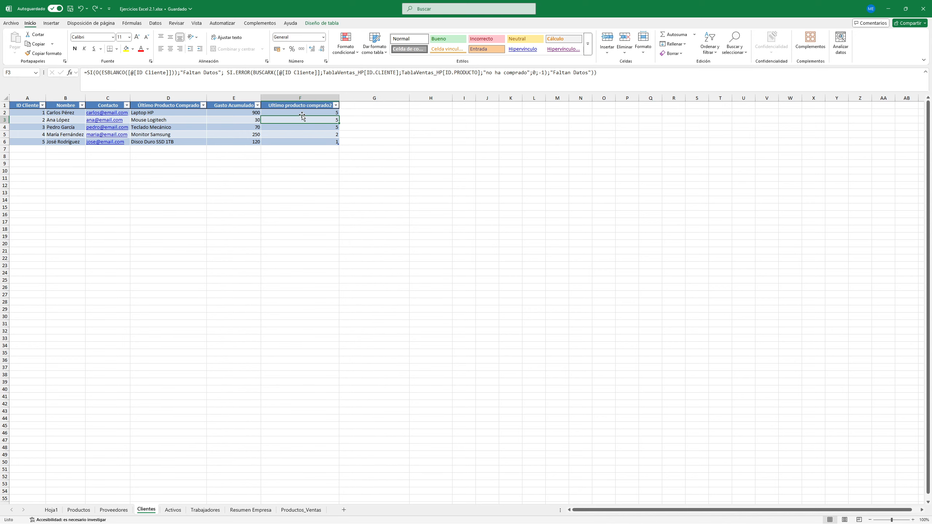
{"action": "left_click", "coordinate": [302, 111]}
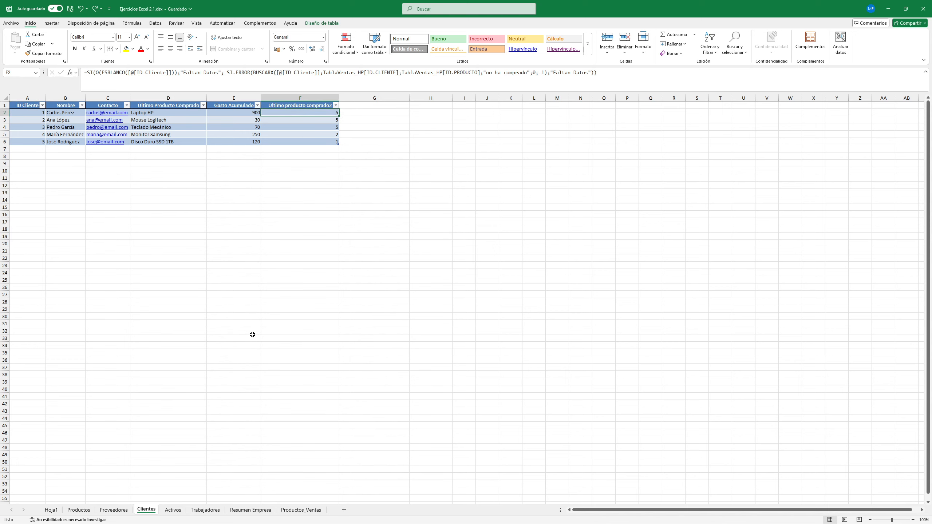
Step: Compare the client ID in B13 of the Productos sales table with the one in A2 of the Clientes table
{"action": "left_click", "coordinate": [78, 510]}
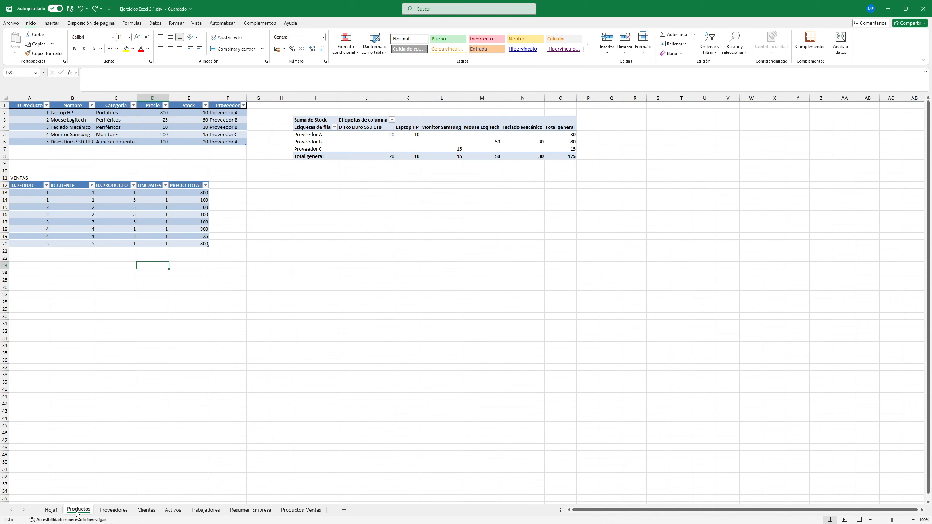
{"action": "left_click", "coordinate": [85, 193]}
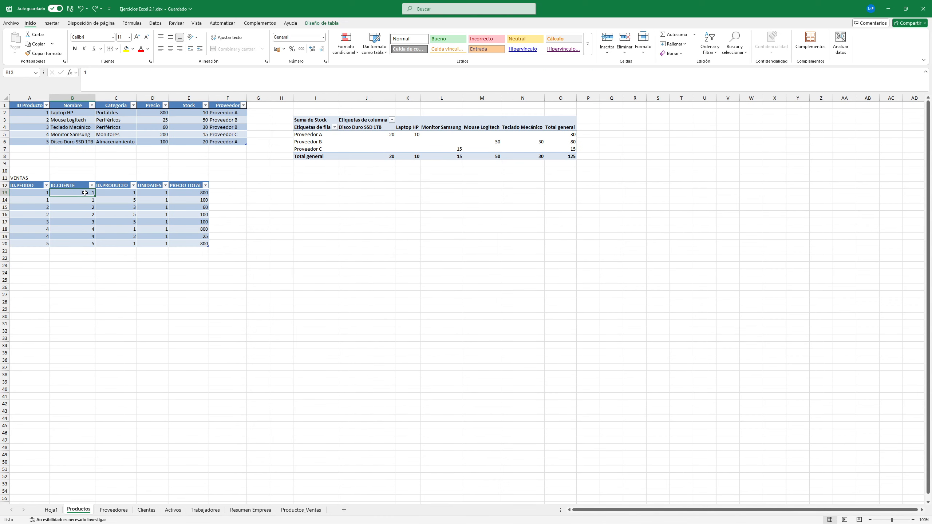
{"action": "left_click", "coordinate": [147, 511]}
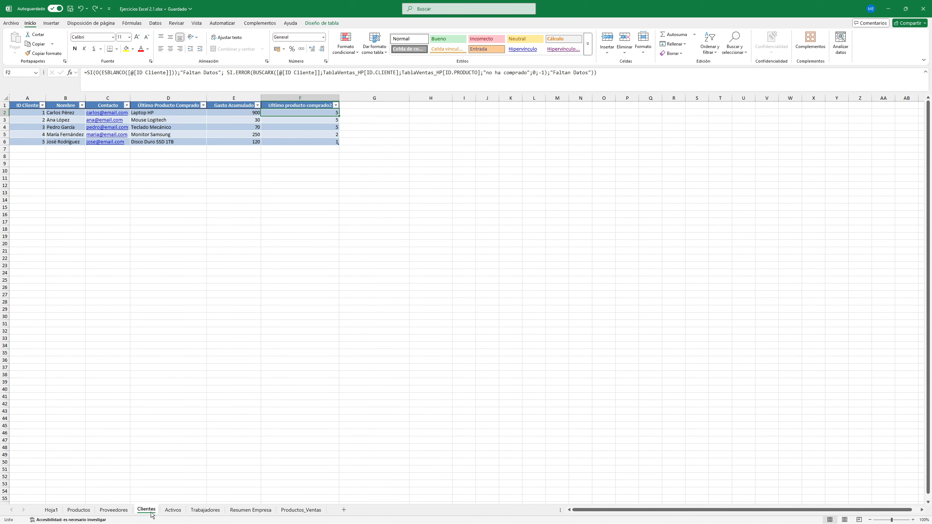
{"action": "left_click", "coordinate": [30, 114]}
{"action": "left_click", "coordinate": [62, 115]}
{"action": "left_click", "coordinate": [31, 114]}
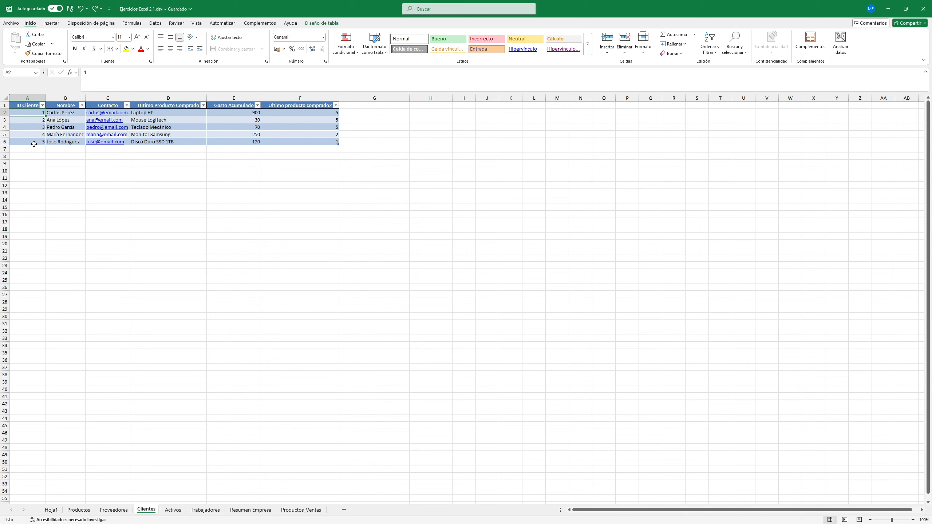
Step: Clear the client ID in B13 of the Productos sales table and check F2 on the Clientes sheet
{"action": "left_click", "coordinate": [78, 510]}
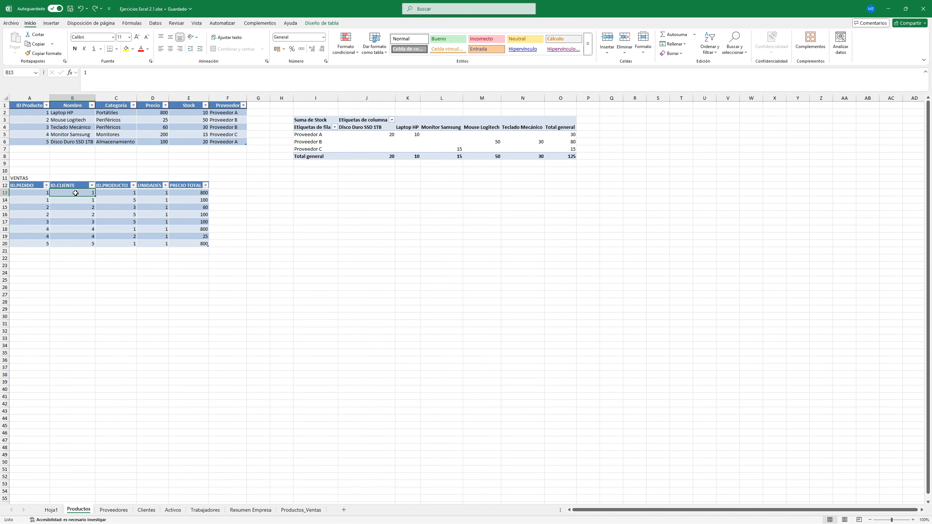
{"action": "key", "text": "Delete"}
{"action": "left_click", "coordinate": [112, 203]}
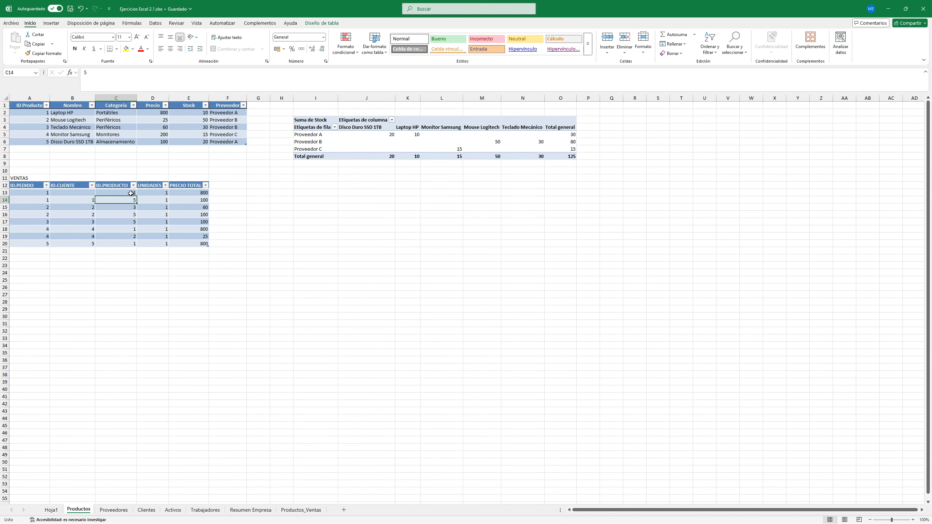
{"action": "left_click", "coordinate": [89, 201]}
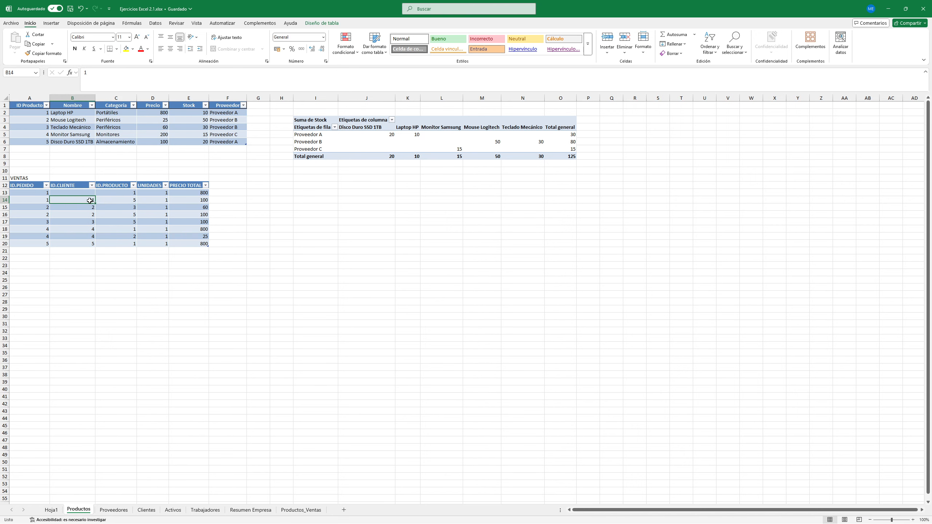
{"action": "left_click", "coordinate": [109, 201]}
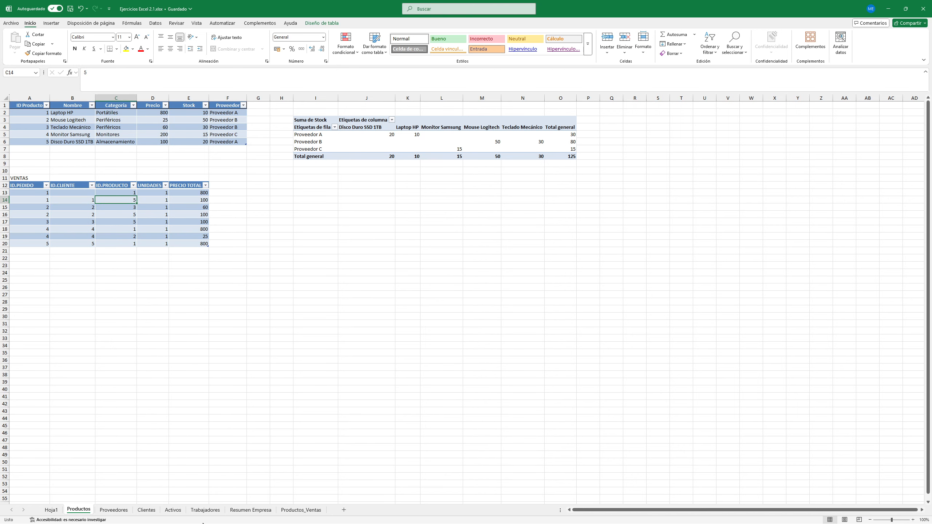
{"action": "left_click", "coordinate": [146, 510]}
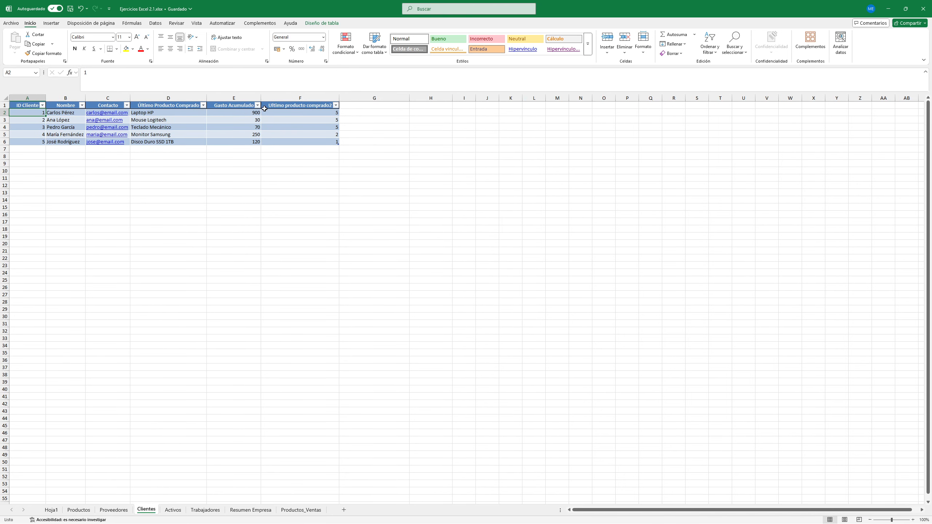
{"action": "left_click", "coordinate": [315, 115]}
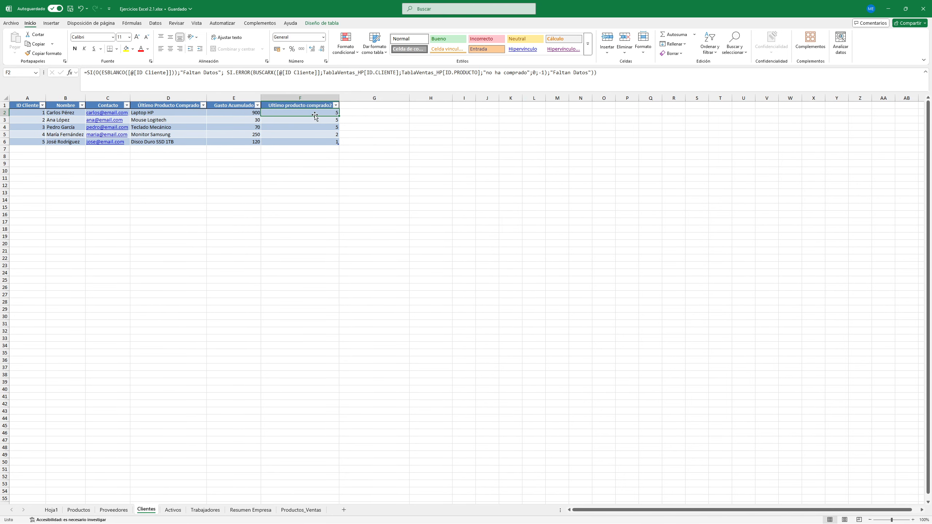
Step: Clear the client ID in B14 of the Productos sales table as well and check the Clientes result again
{"action": "left_click", "coordinate": [78, 510]}
{"action": "left_click", "coordinate": [91, 205]}
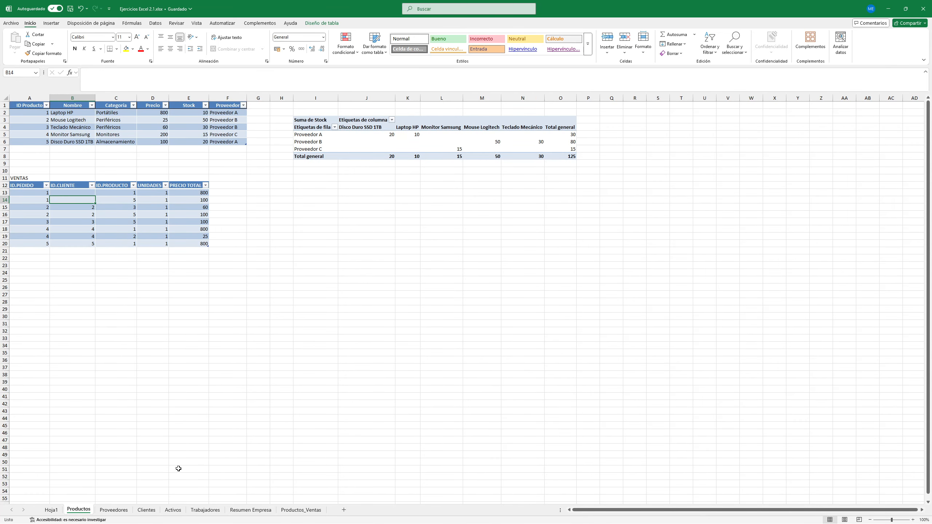
{"action": "left_click", "coordinate": [147, 510]}
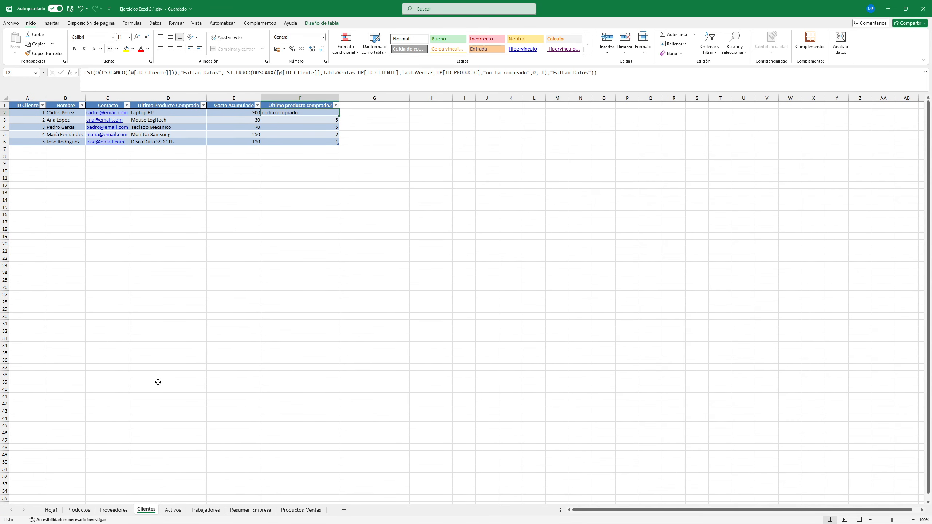
Step: Set the client ID in B13 of the Productos sales table to 1 and check F2 on the Clientes sheet
{"action": "left_click", "coordinate": [78, 510]}
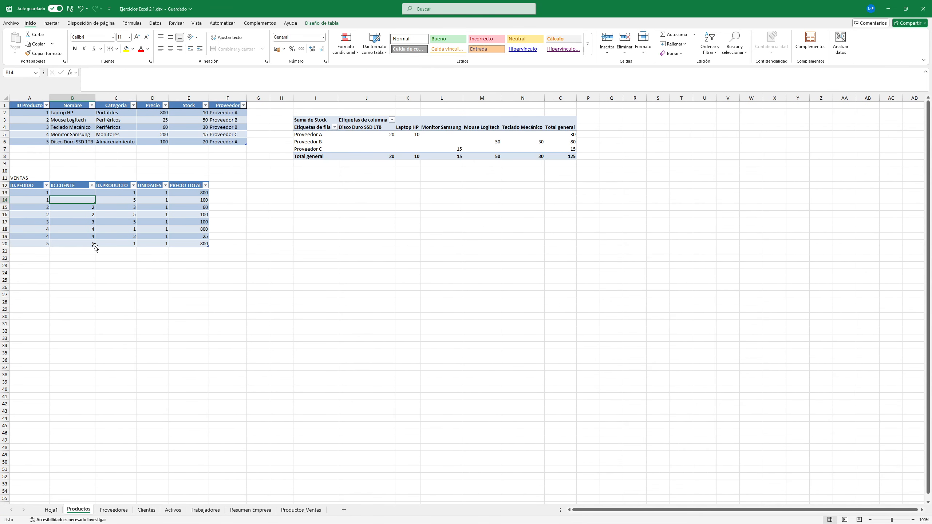
{"action": "left_click", "coordinate": [85, 194]}
{"action": "type", "text": "1"}
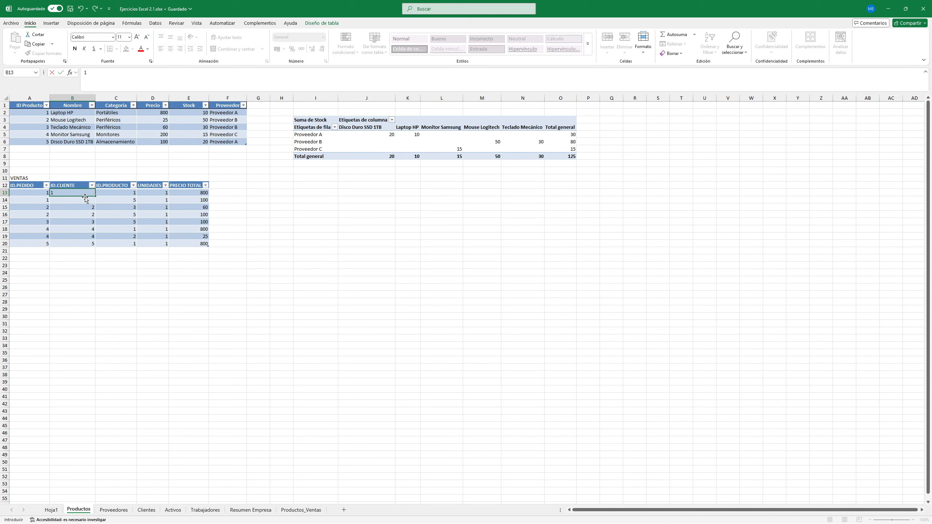
{"action": "left_click", "coordinate": [130, 192]}
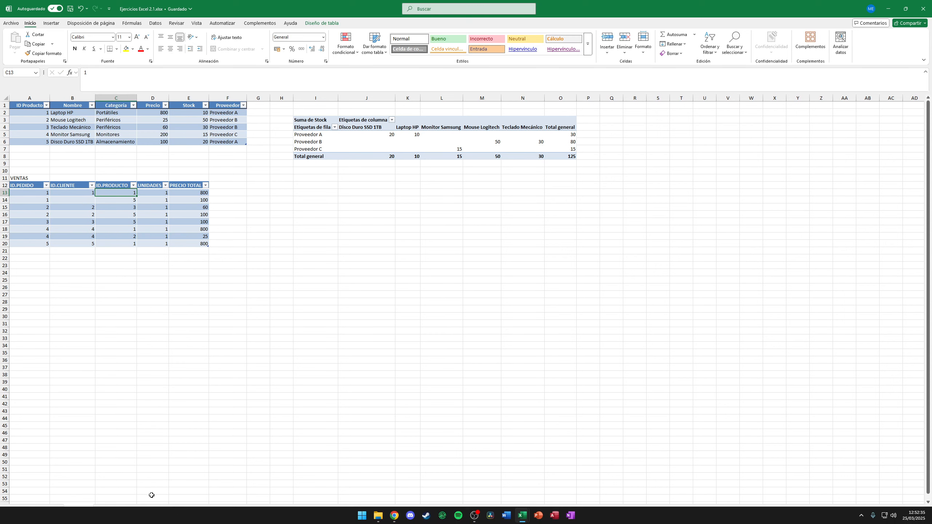
{"action": "left_click", "coordinate": [149, 510]}
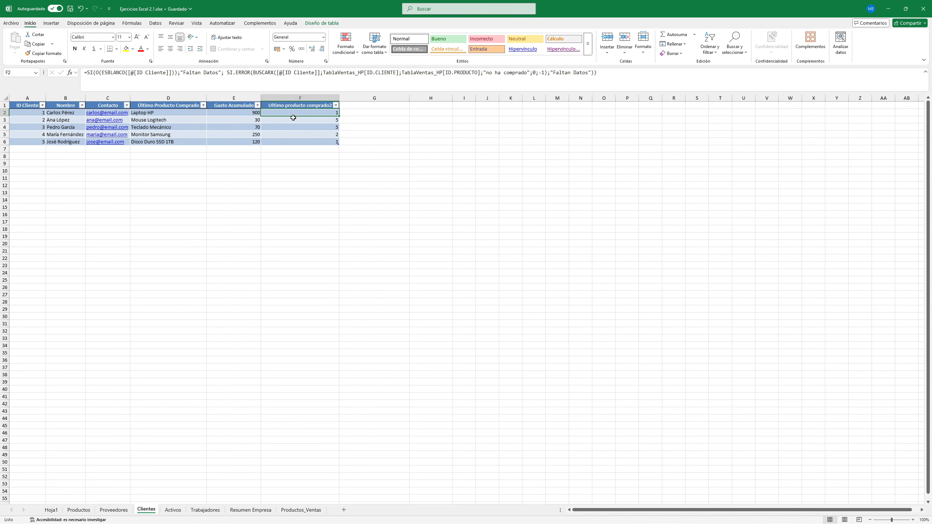
Step: Clear B13 in the Productos sales table again and compare the last-product results on the Clientes sheet
{"action": "left_click", "coordinate": [79, 510]}
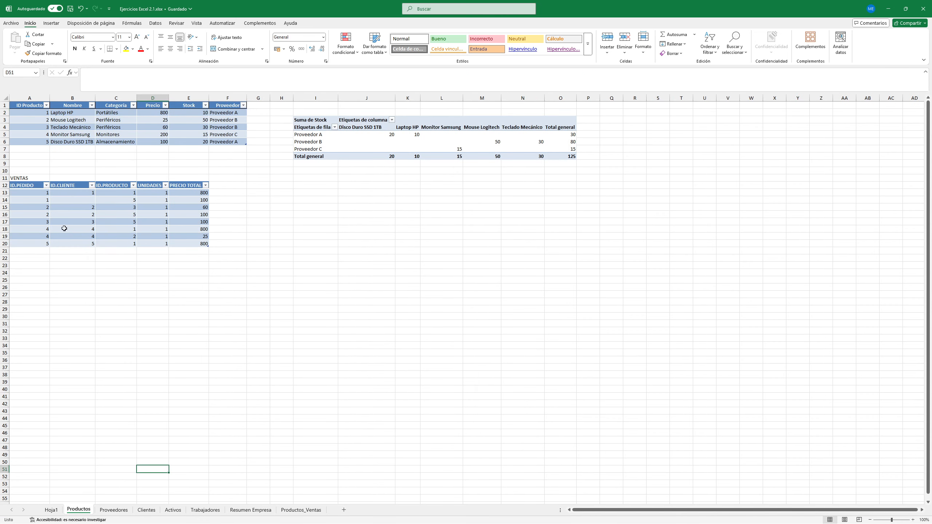
{"action": "left_click", "coordinate": [80, 193]}
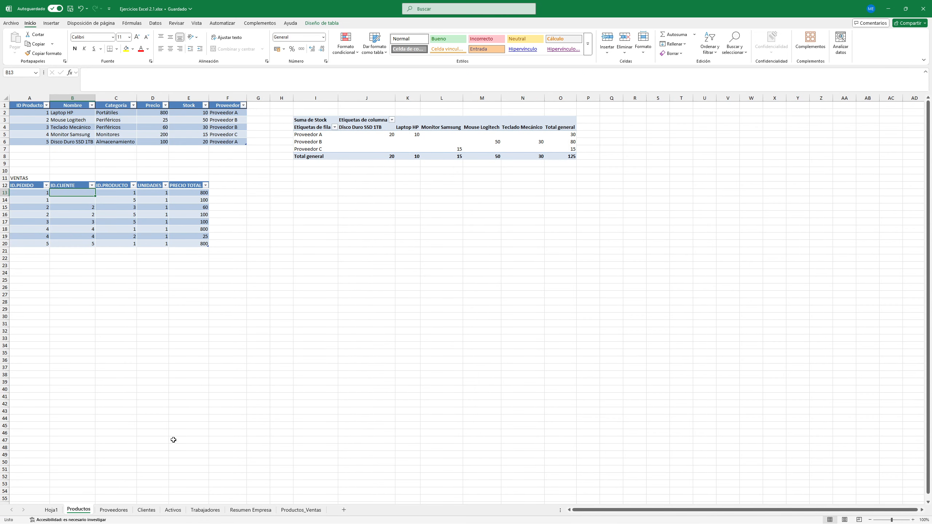
{"action": "left_click", "coordinate": [146, 510]}
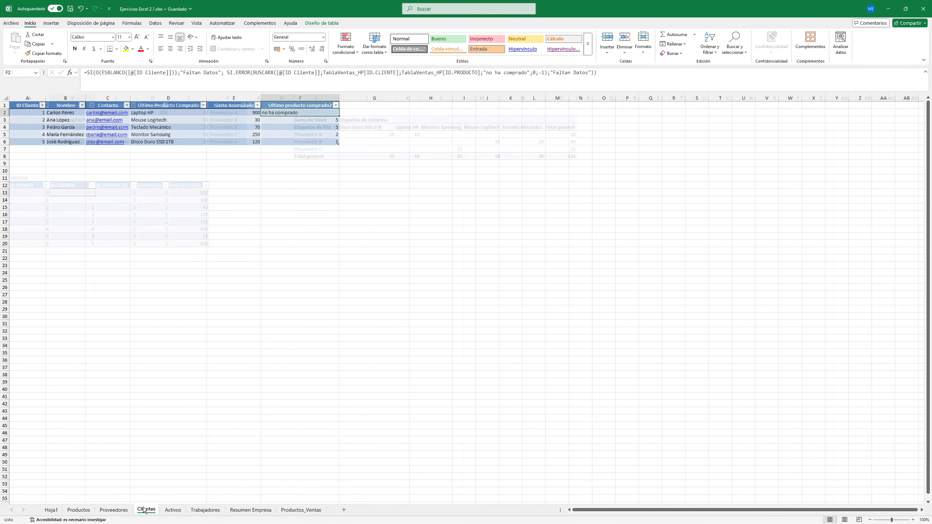
{"action": "left_click", "coordinate": [300, 126]}
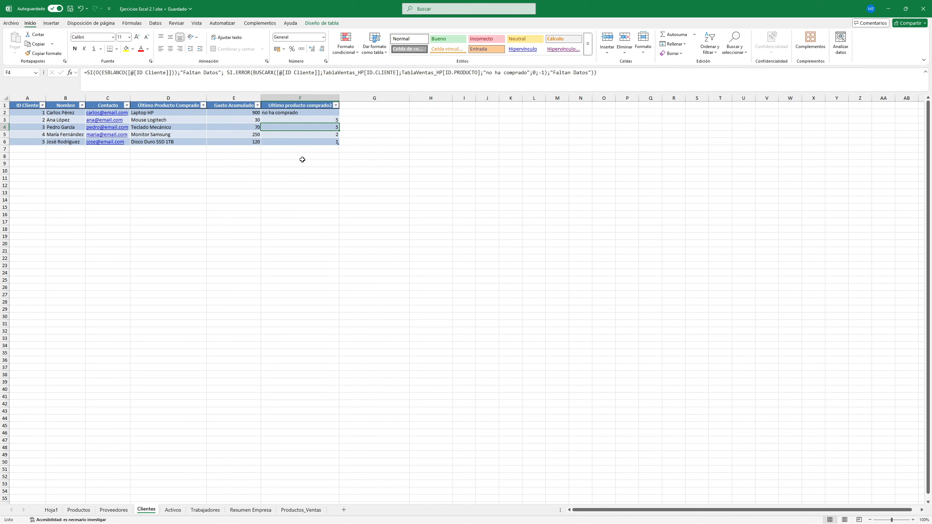
Step: Set the client IDs in B13 and B14 of the Productos sales table back to 1 and return to the Clientes sheet
{"action": "left_click", "coordinate": [88, 512]}
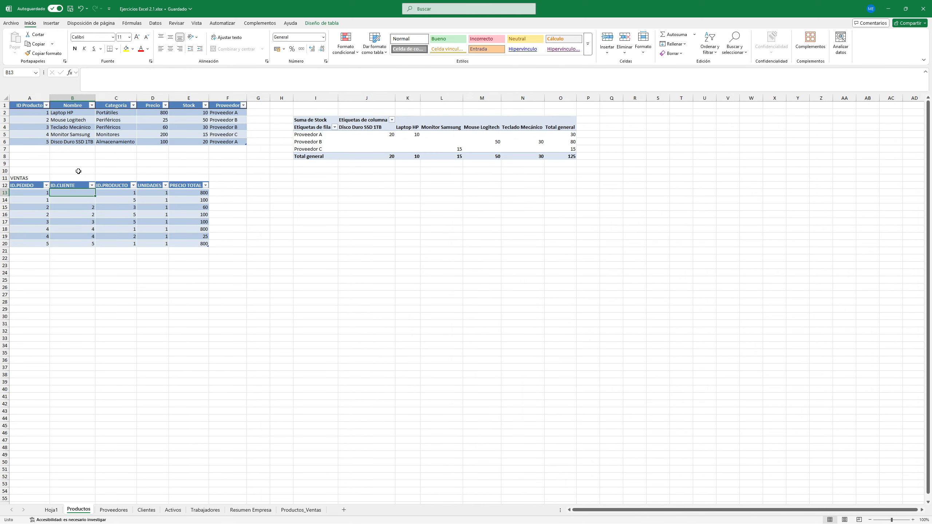
{"action": "type", "text": "1"}
{"action": "key", "text": "Return"}
{"action": "left_click", "coordinate": [116, 352]}
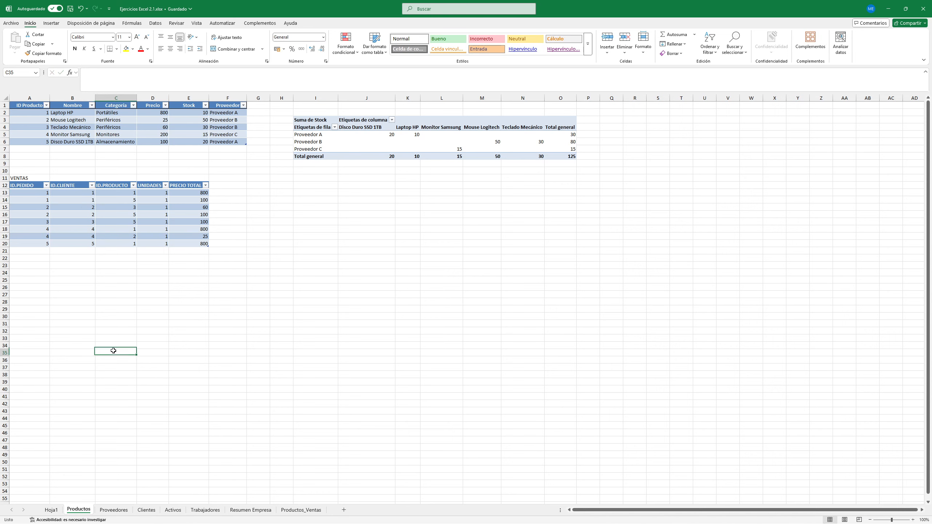
{"action": "left_click", "coordinate": [149, 513]}
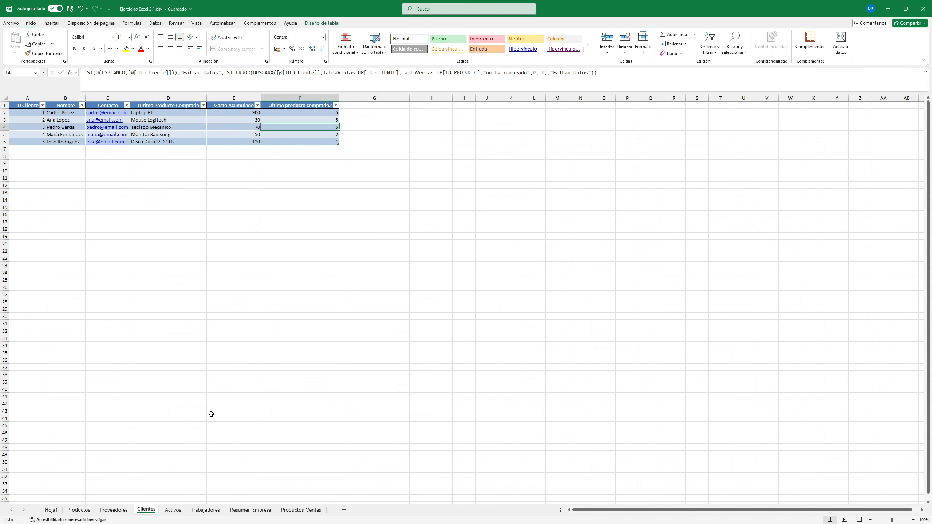
Step: On the Activos sheet, begin wrapping the G2 total formula in SI with an O test for empty Valor (="") or Unidades (="")
{"action": "left_click", "coordinate": [175, 511]}
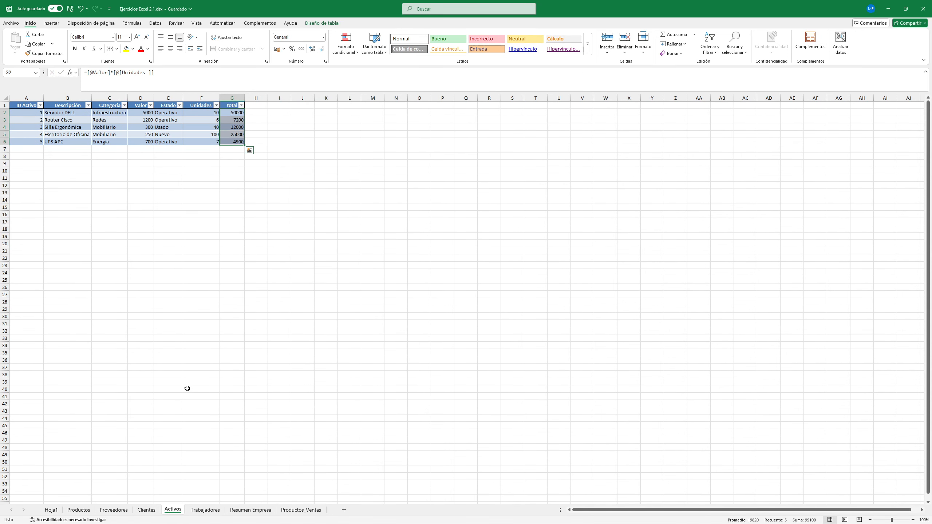
{"action": "left_click", "coordinate": [233, 116]}
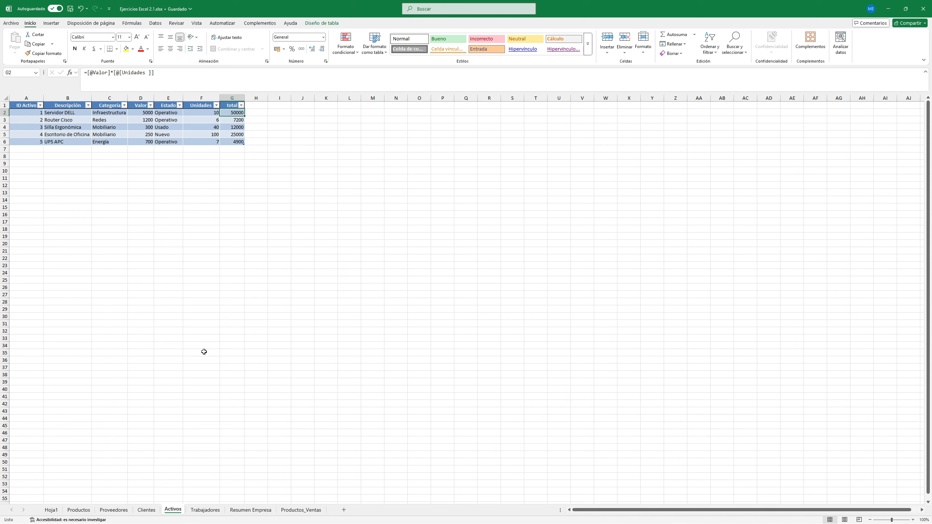
{"action": "left_click", "coordinate": [88, 73]}
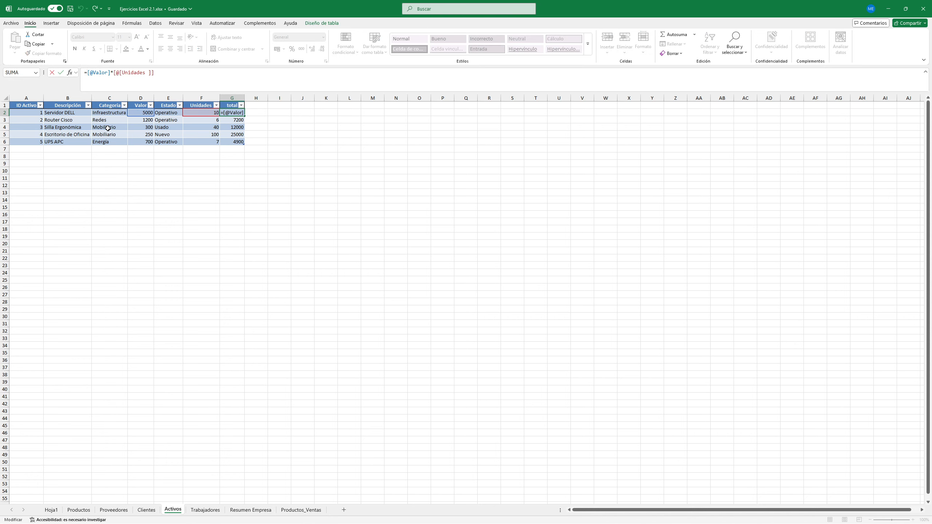
{"action": "type", "text": "SI(O"}
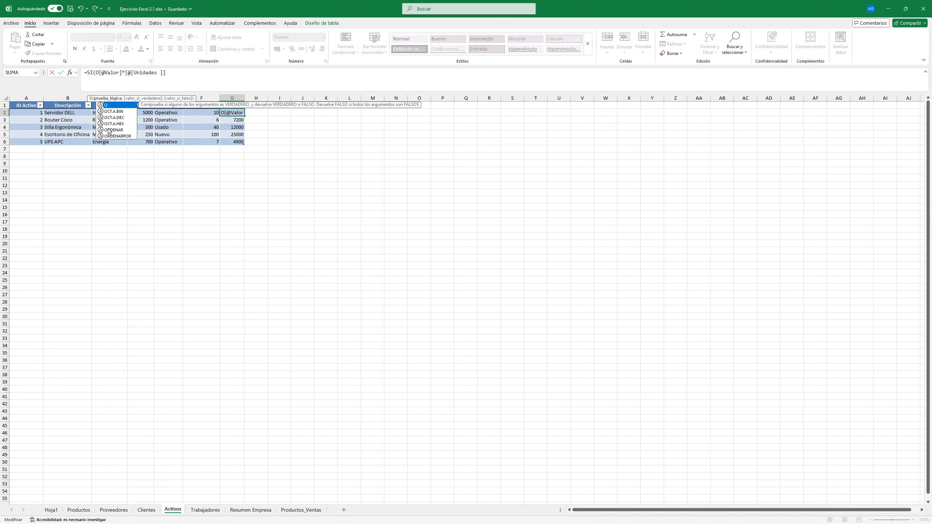
{"action": "type", "text": "("}
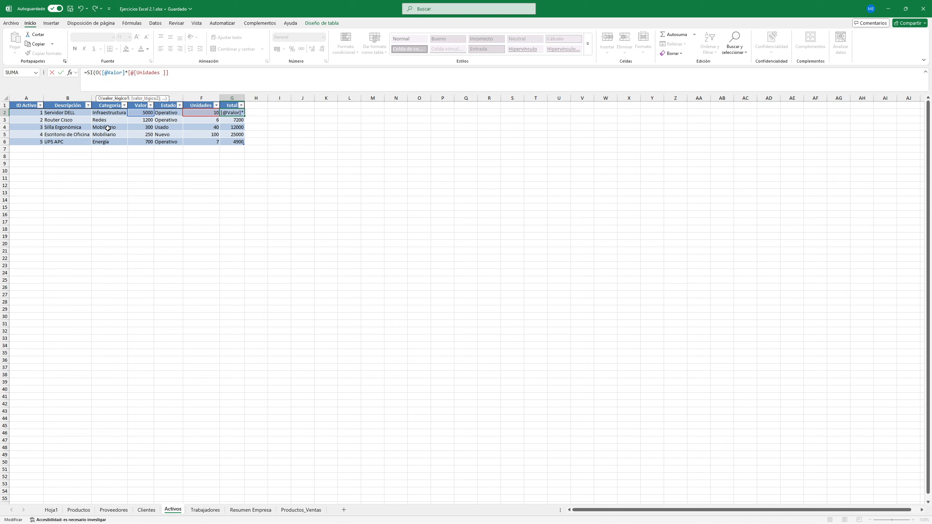
{"action": "left_click", "coordinate": [142, 113]}
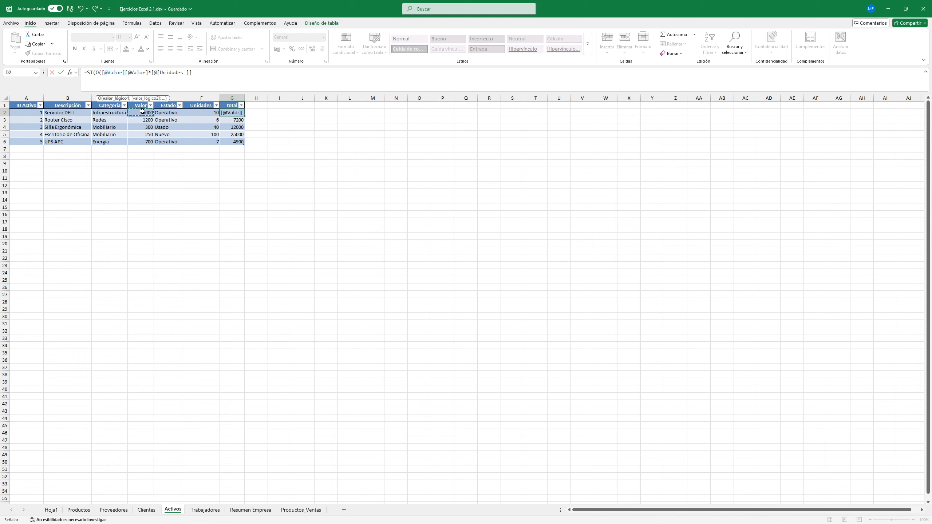
{"action": "type", "text": "=\"\";"}
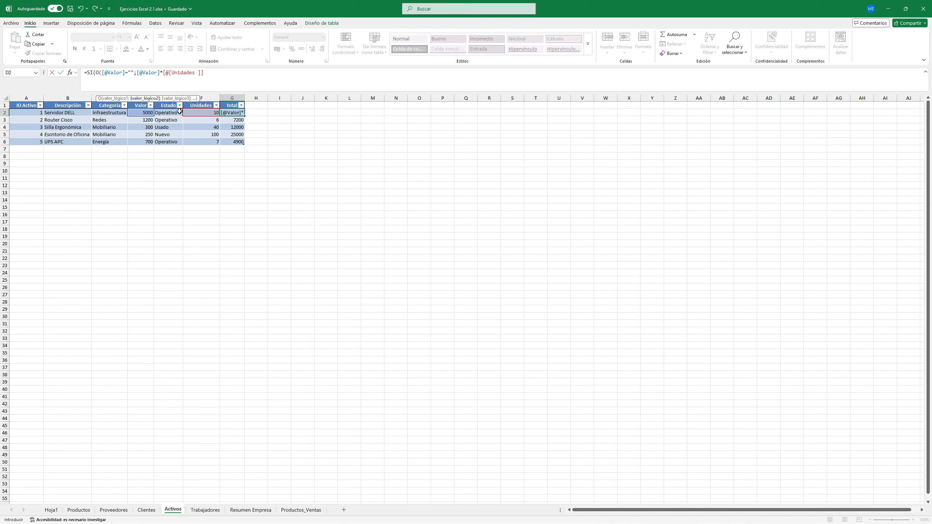
{"action": "left_click", "coordinate": [205, 114]}
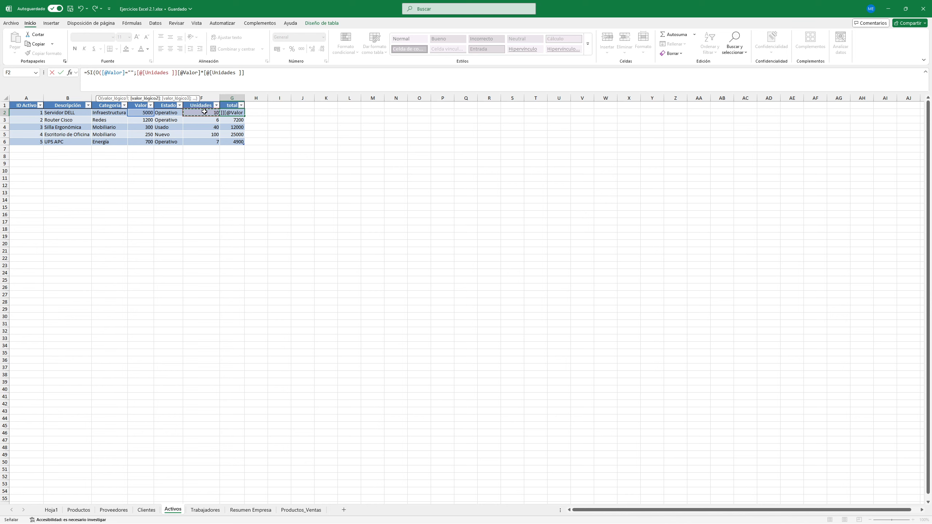
{"action": "type", "text": "=\"\")"}
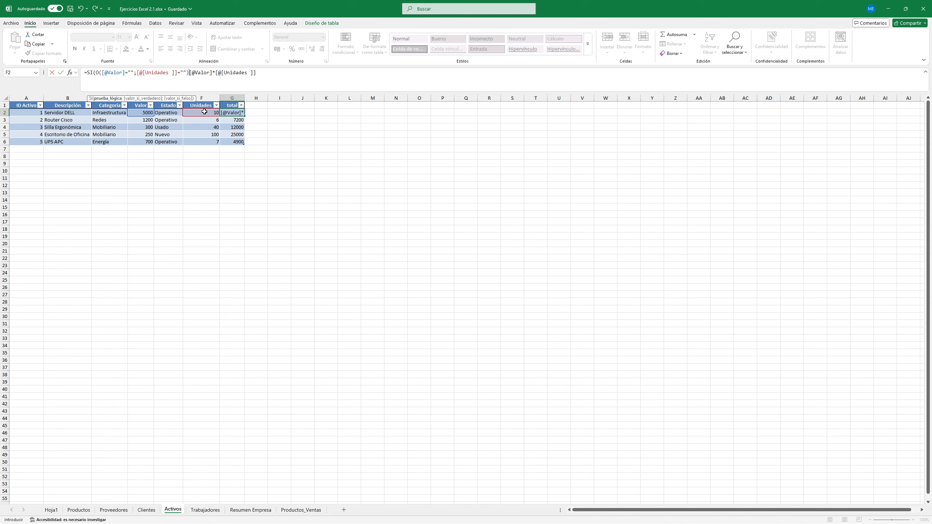
Step: Complete the G2 formula so it returns "Faltan Datos" when the test is true and otherwise Valor multiplied by Unidades
{"action": "type", "text": ";"}
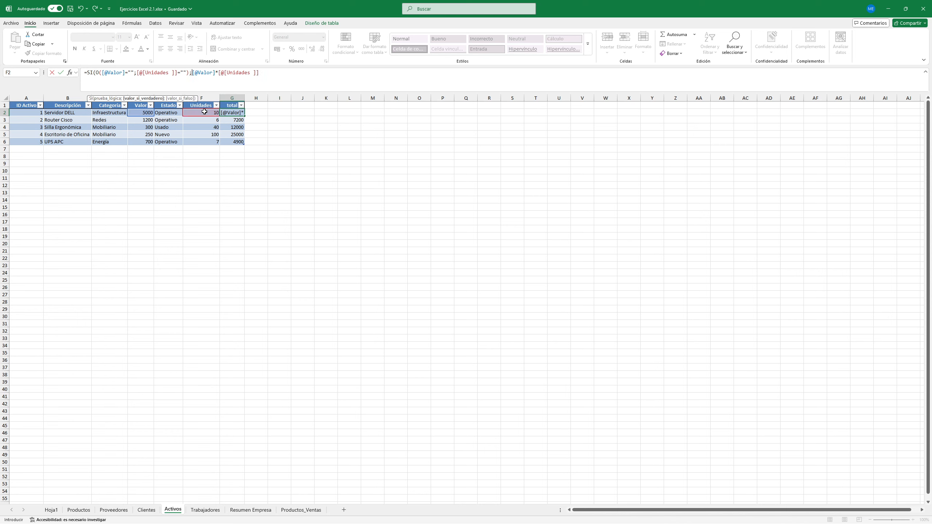
{"action": "type", "text": " \"Faltan Datos\""}
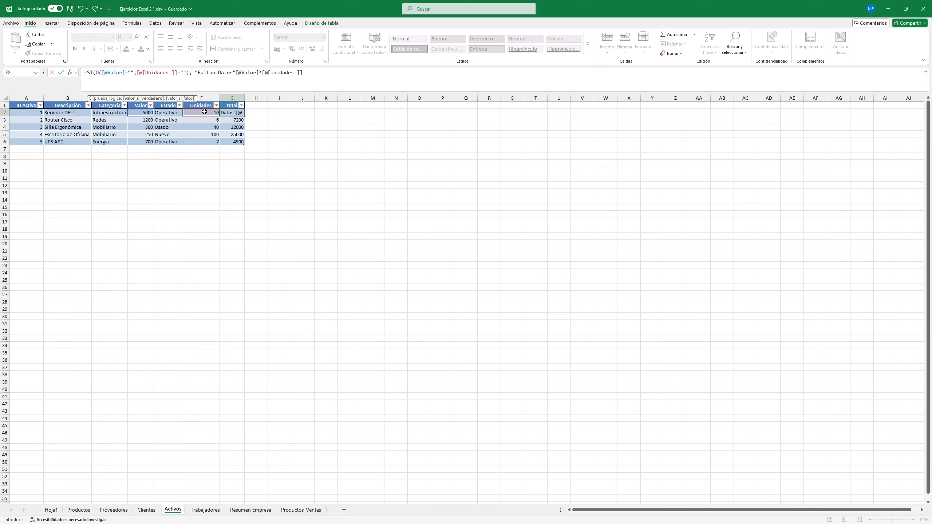
{"action": "type", "text": ";"}
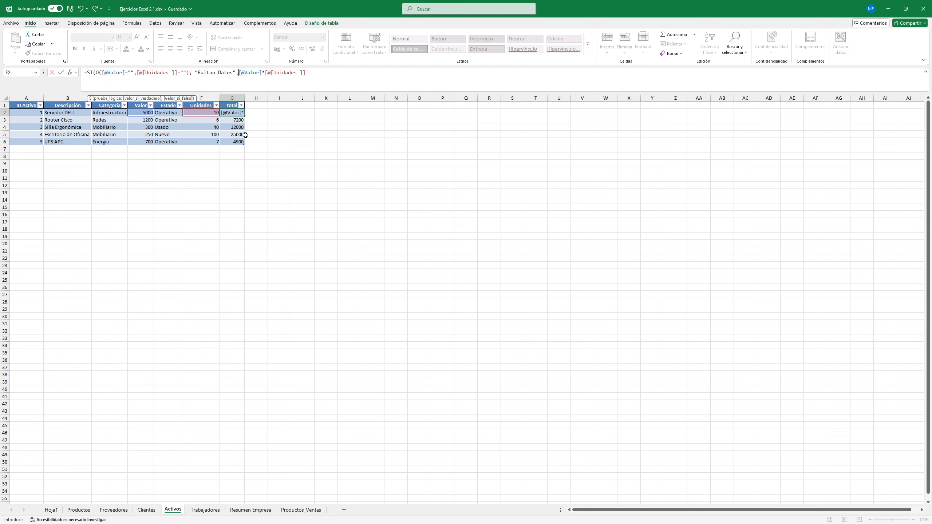
{"action": "key", "text": "F2"}
{"action": "key", "text": "End"}
{"action": "type", "text": ")"}
{"action": "key", "text": "Return"}
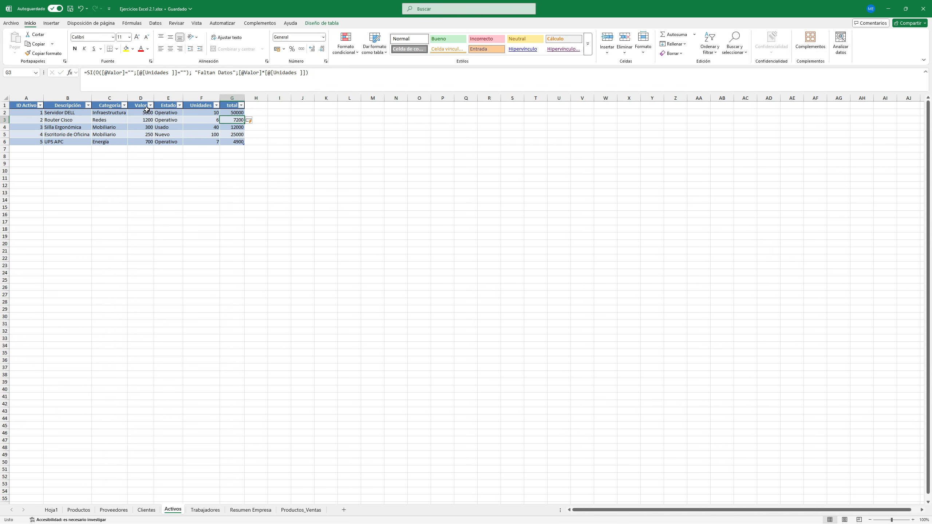
Step: Clear the units in F2 of the Activos table to test the total formula with missing data
{"action": "left_click", "coordinate": [210, 114]}
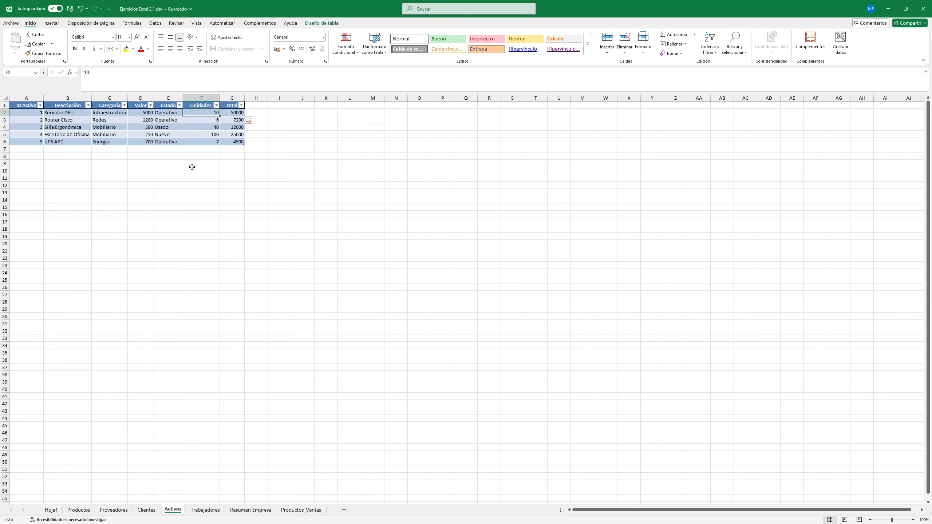
{"action": "key", "text": "Delete"}
{"action": "left_click", "coordinate": [184, 178]}
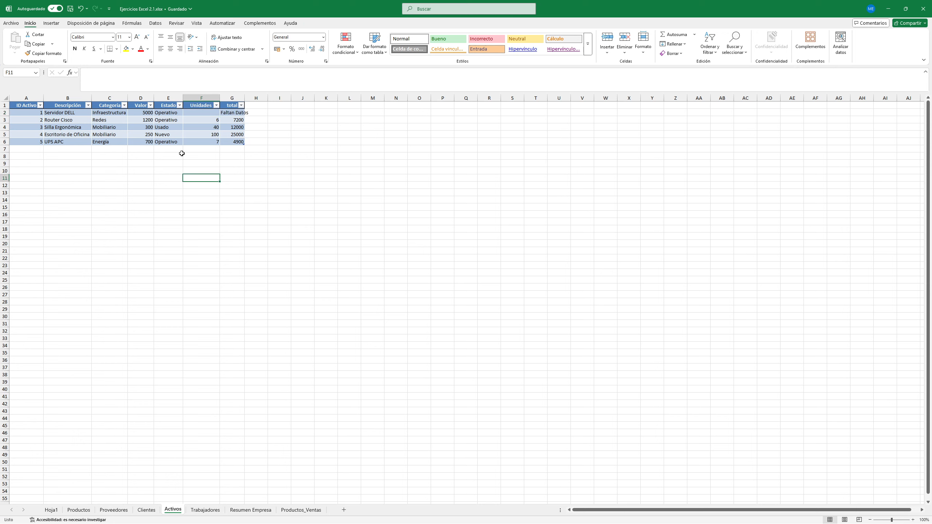
Step: Try 0 as the units in F2, undo that entry and check the total in G2
{"action": "left_click", "coordinate": [203, 112]}
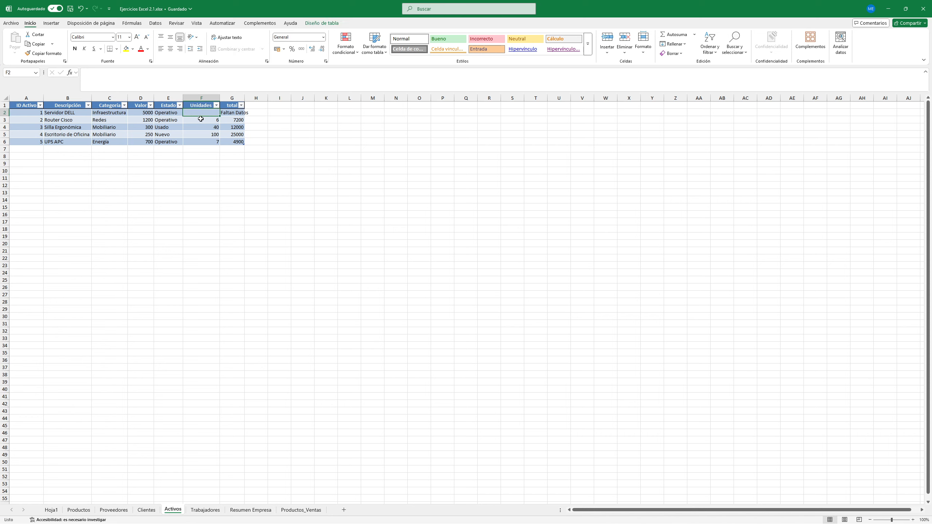
{"action": "type", "text": "0"}
{"action": "key", "text": "Return"}
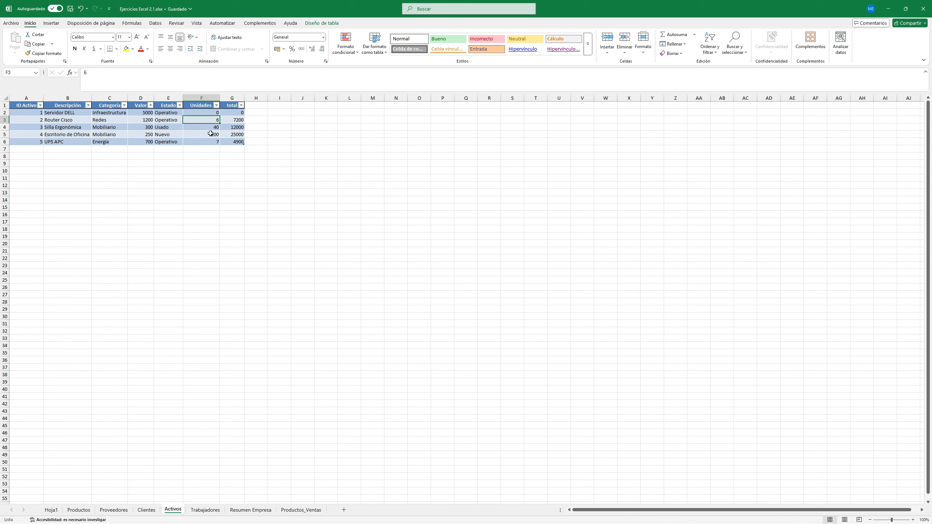
{"action": "key", "text": "ctrl+z"}
{"action": "left_click", "coordinate": [209, 215]}
{"action": "left_click", "coordinate": [240, 114]}
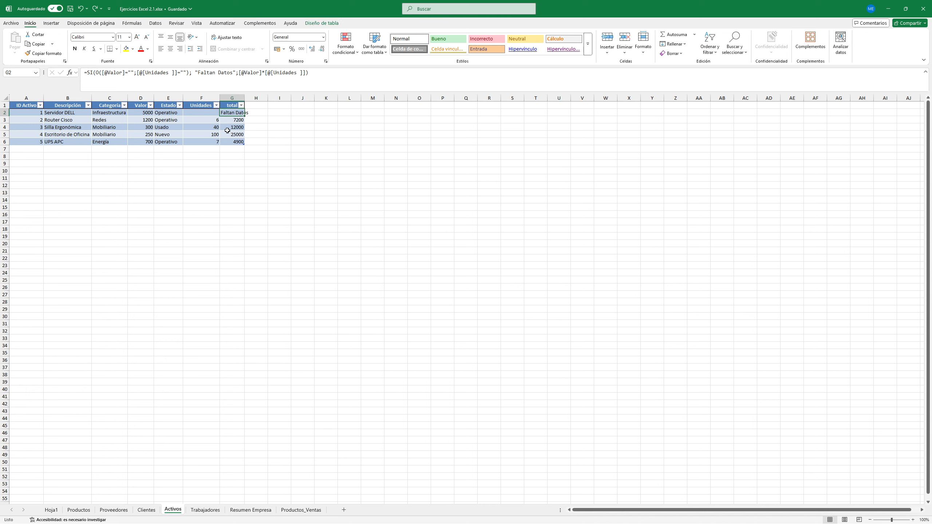
Step: Set the units in F2 of the Activos table back to 10 and check the formulas down the total column
{"action": "left_click", "coordinate": [201, 115]}
{"action": "type", "text": "10"}
{"action": "left_click", "coordinate": [215, 204]}
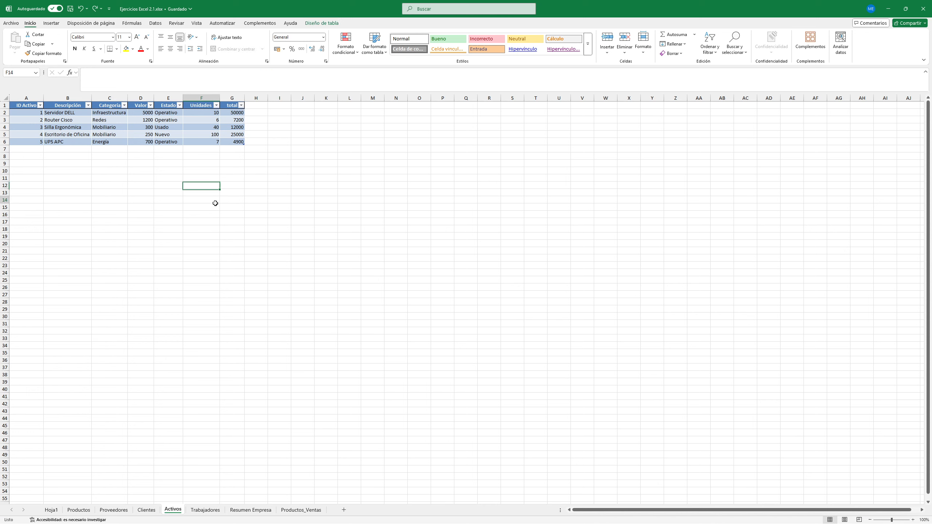
{"action": "left_click", "coordinate": [236, 114]}
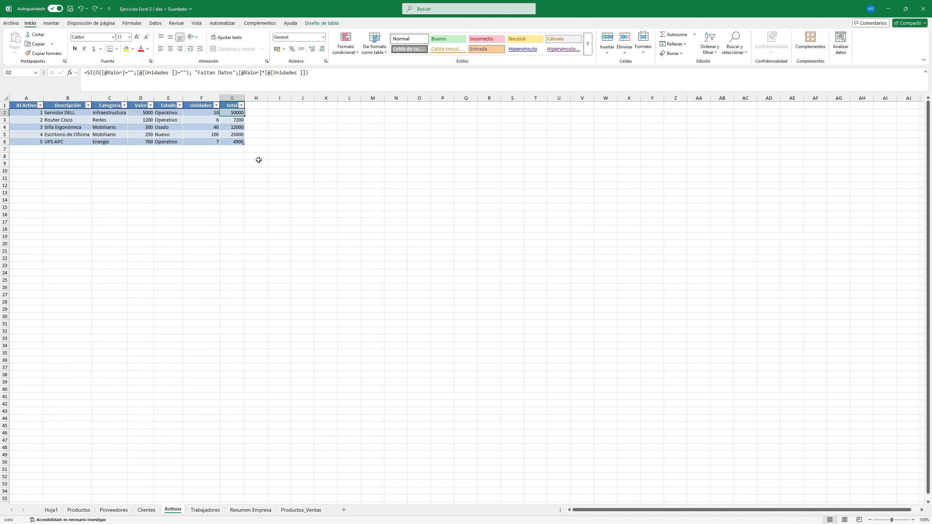
{"action": "left_click", "coordinate": [236, 121]}
{"action": "left_click", "coordinate": [237, 133]}
{"action": "left_click", "coordinate": [237, 141]}
{"action": "left_click", "coordinate": [236, 115]}
Step: On the Resumen Empresa sheet, wrap the B2 stock sum in SI, testing whether it equals 0 and returning "Faltan Datos" if so
{"action": "left_click", "coordinate": [217, 510]}
{"action": "left_click", "coordinate": [250, 510]}
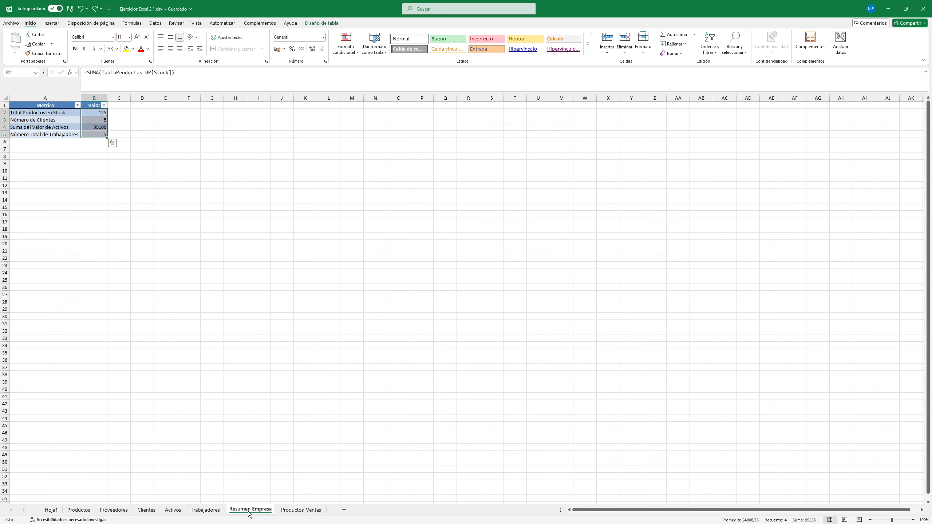
{"action": "left_click", "coordinate": [99, 185]}
{"action": "left_click", "coordinate": [97, 116]}
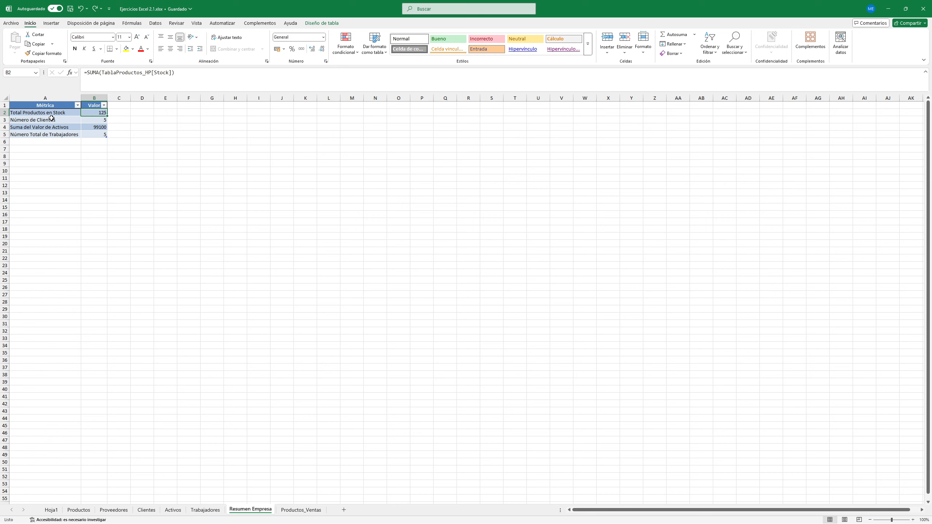
{"action": "left_click", "coordinate": [87, 73]}
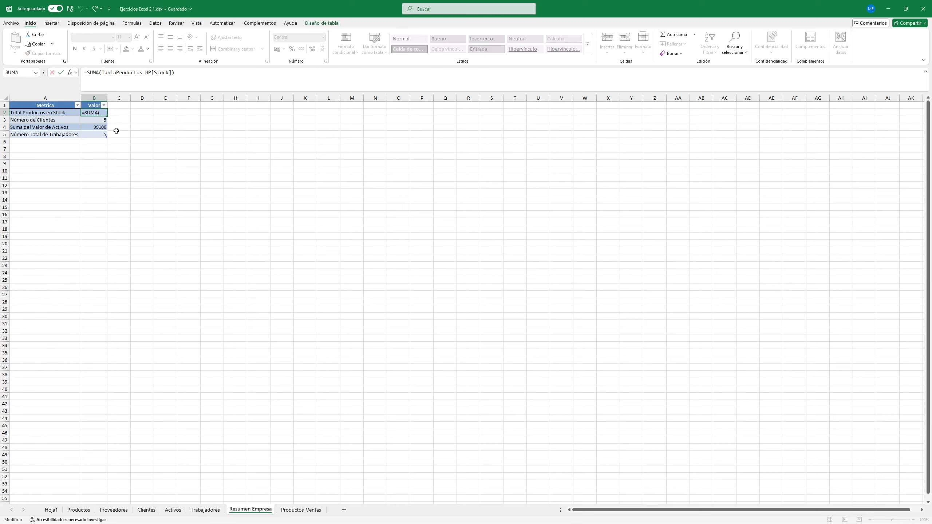
{"action": "type", "text": "SI("}
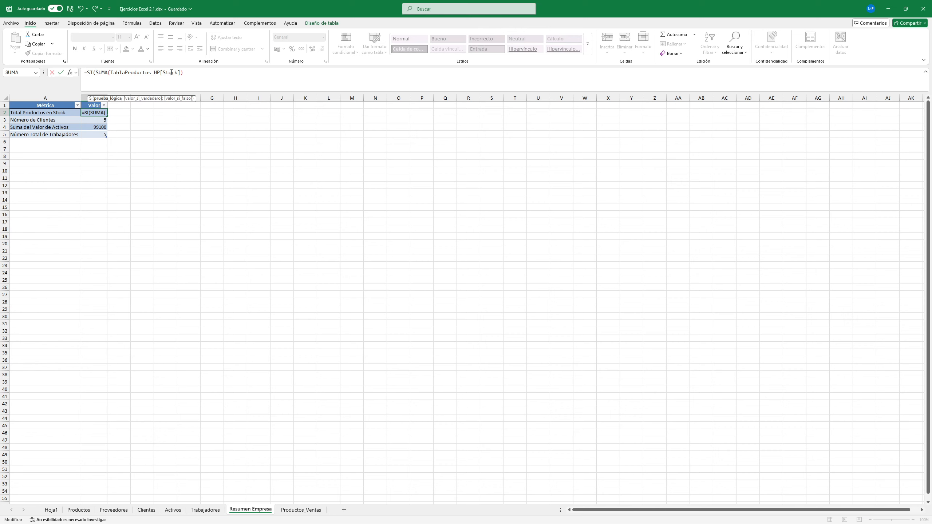
{"action": "left_click", "coordinate": [215, 71]}
{"action": "type", "text": "=0;\"Faltan Datos\""}
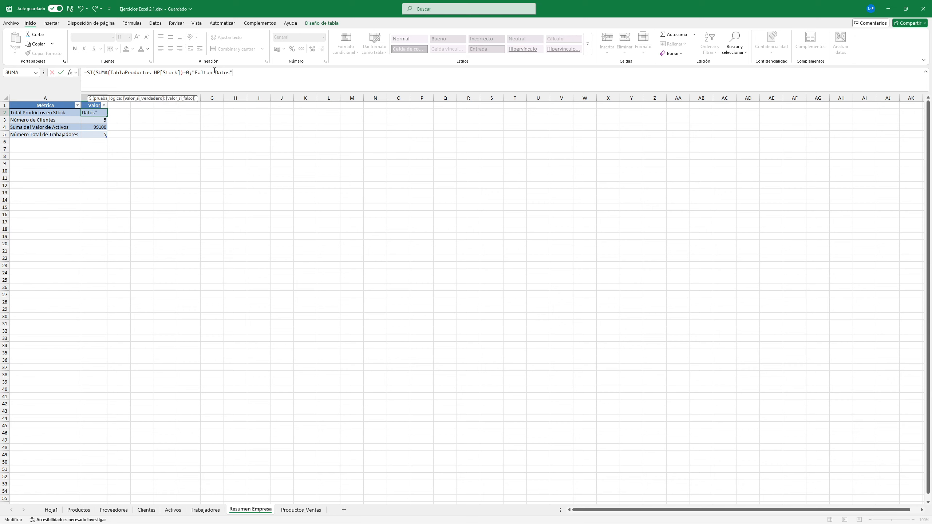
Step: Complete the B2 formula with SUMA(TablaProductos_HP[Stock]) as the value when the test is false
{"action": "type", "text": ";SUMA("}
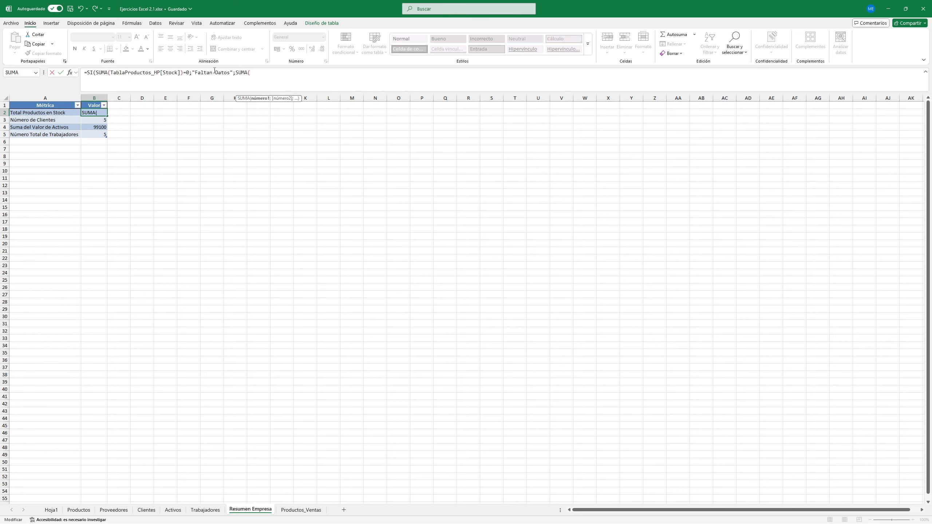
{"action": "type", "text": "Tabla"}
{"action": "key", "text": "Down"}
{"action": "key", "text": "Down"}
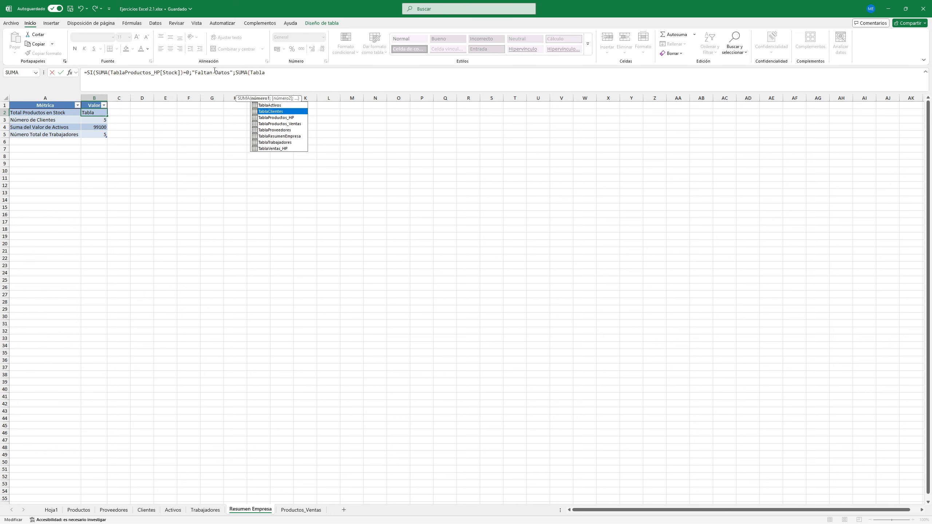
{"action": "key", "text": "Tab"}
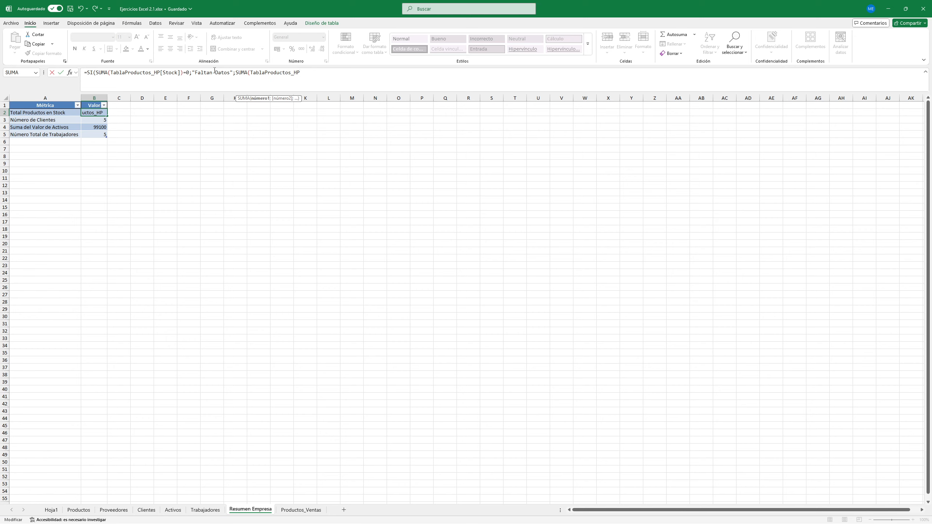
{"action": "type", "text": "[Stock"}
{"action": "key", "text": "Tab"}
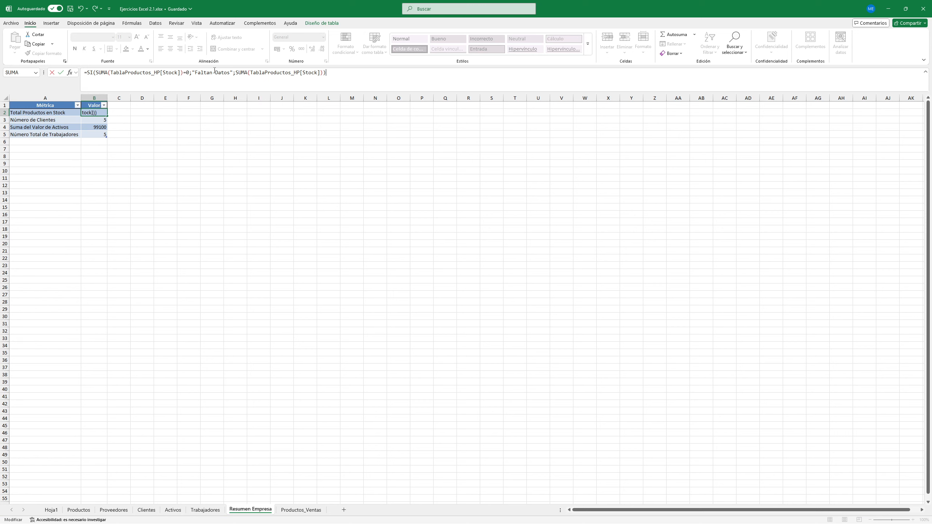
{"action": "key", "text": "Return"}
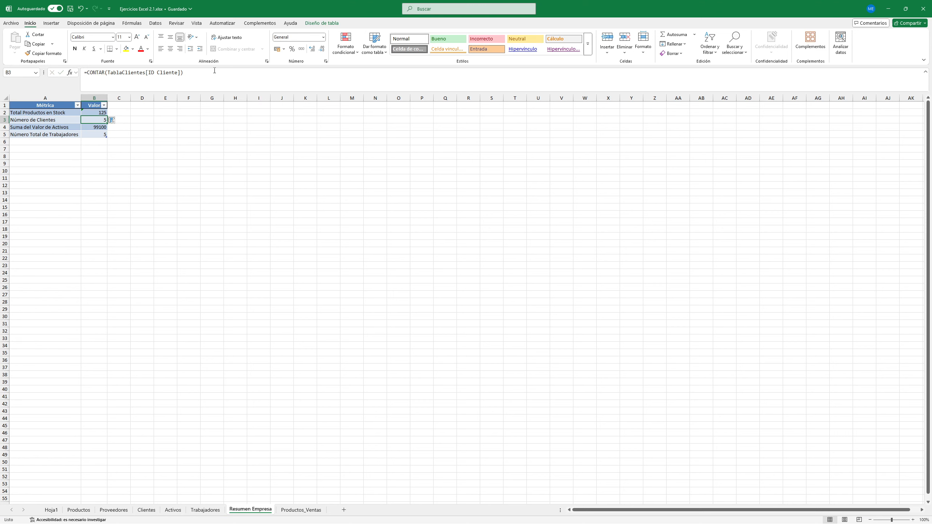
Step: Set the Laptop HP stock in E2 of the Productos sheet to 5 and check the total stock on Resumen Empresa
{"action": "left_click", "coordinate": [94, 114]}
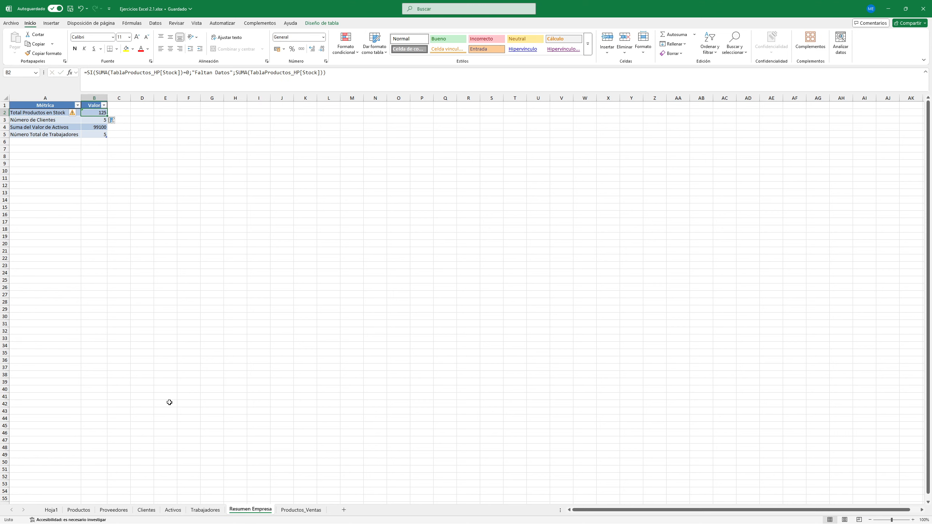
{"action": "left_click", "coordinate": [79, 510]}
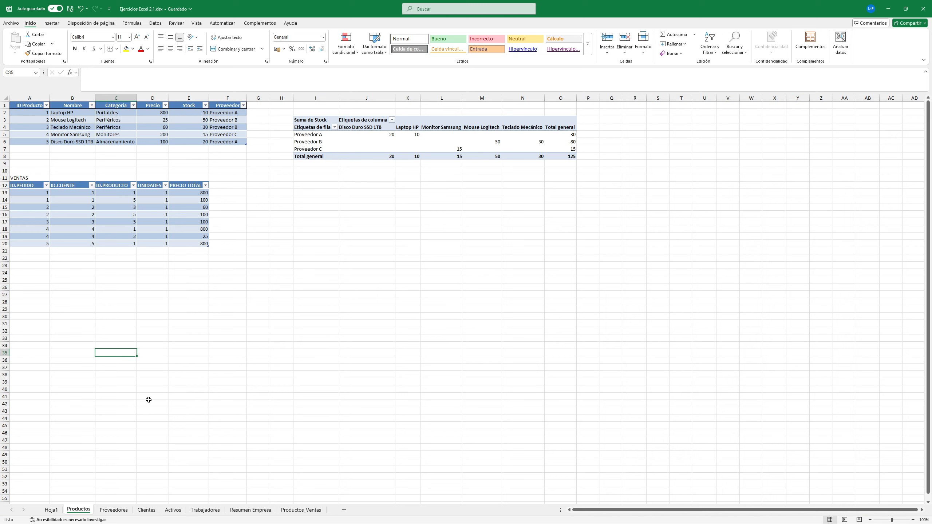
{"action": "left_click", "coordinate": [193, 115]}
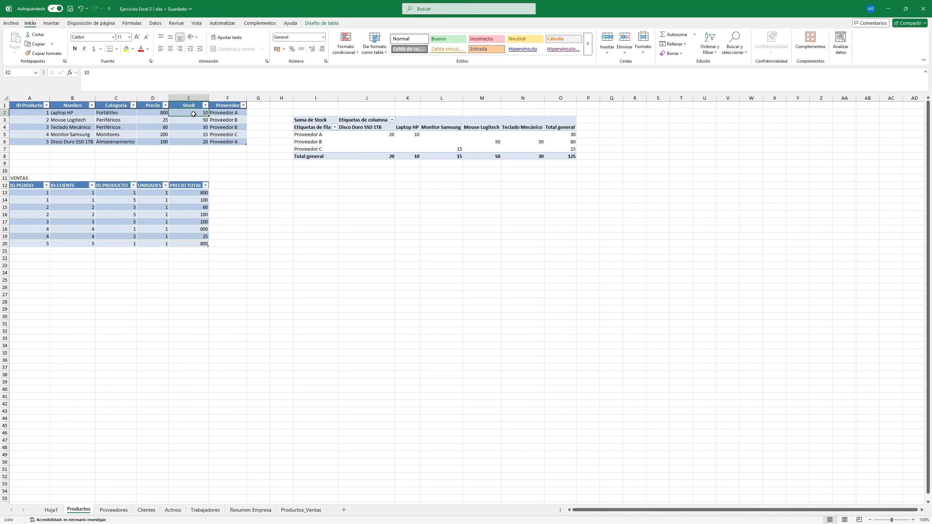
{"action": "type", "text": "5"}
{"action": "left_click_drag", "start_coordinate": [294, 403], "coordinate": [292, 398]}
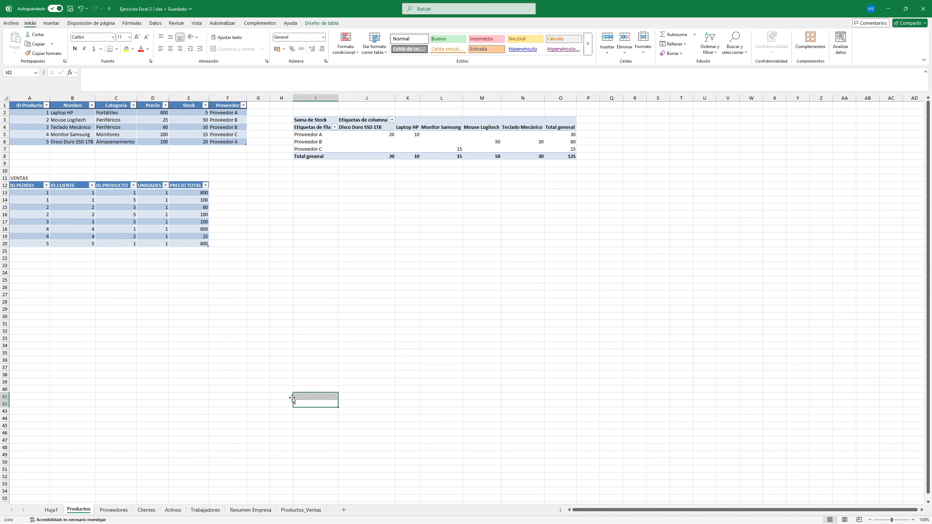
{"action": "left_click", "coordinate": [250, 510]}
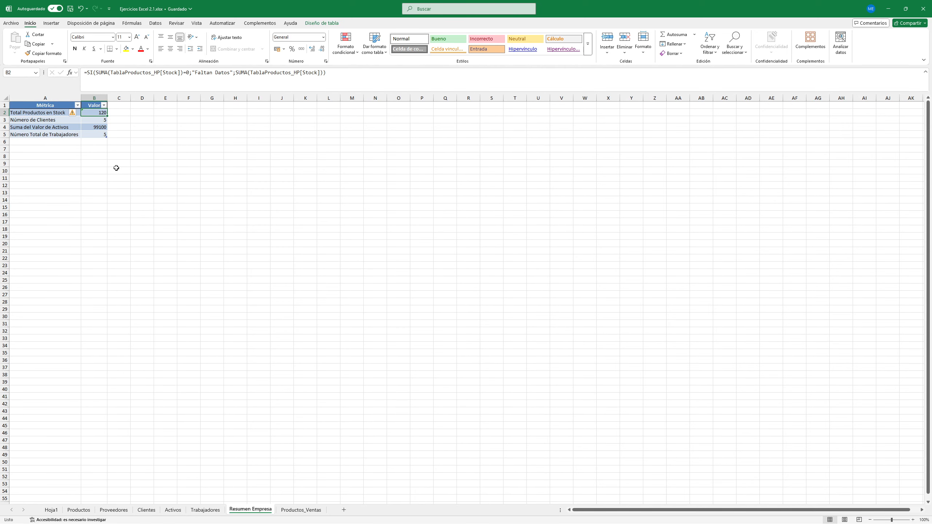
Step: Undo the last Laptop HP stock change in the Productos table
{"action": "key", "text": "ctrl+z"}
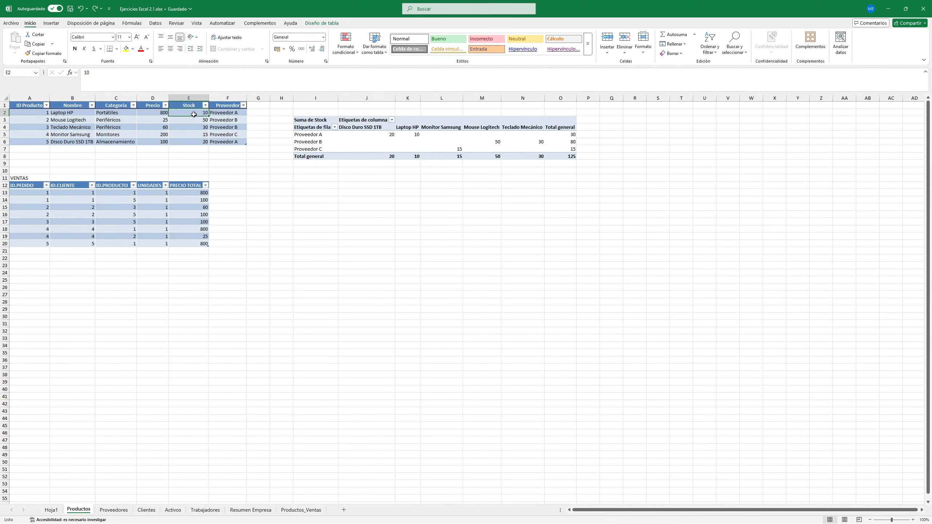
Step: Test the Resumen Empresa stock total by clearing the Stock values in E2:E6 of the Productos sheet, and undo the deletion
{"action": "left_click_drag", "start_coordinate": [194, 115], "coordinate": [193, 142]}
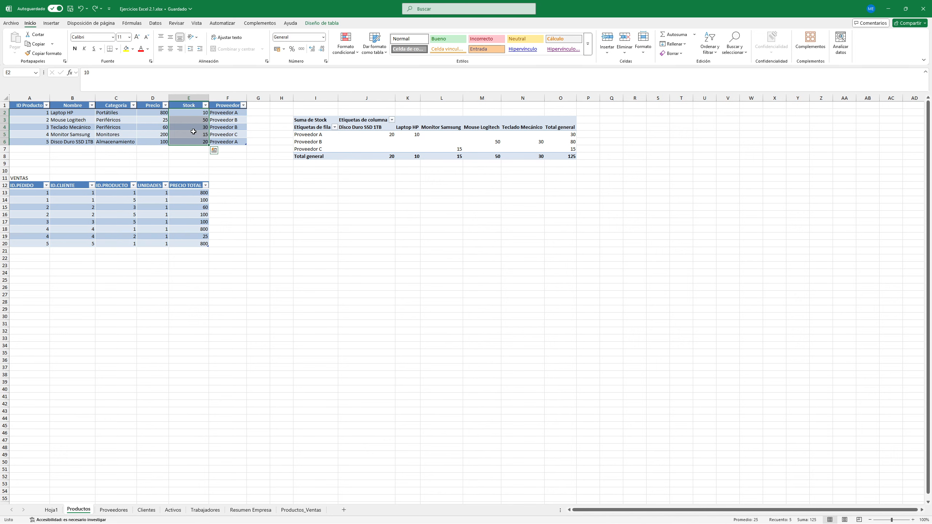
{"action": "key", "text": "Delete"}
{"action": "left_click", "coordinate": [277, 280]}
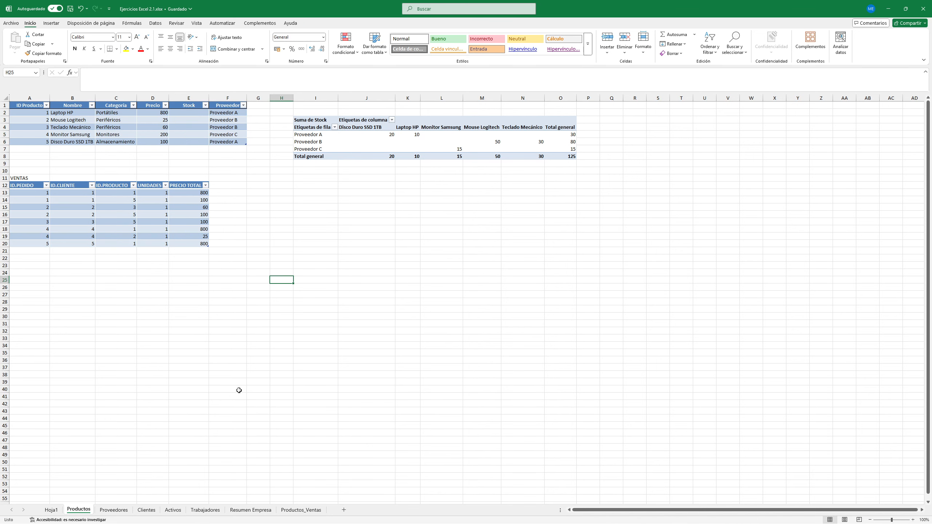
{"action": "left_click", "coordinate": [250, 510]}
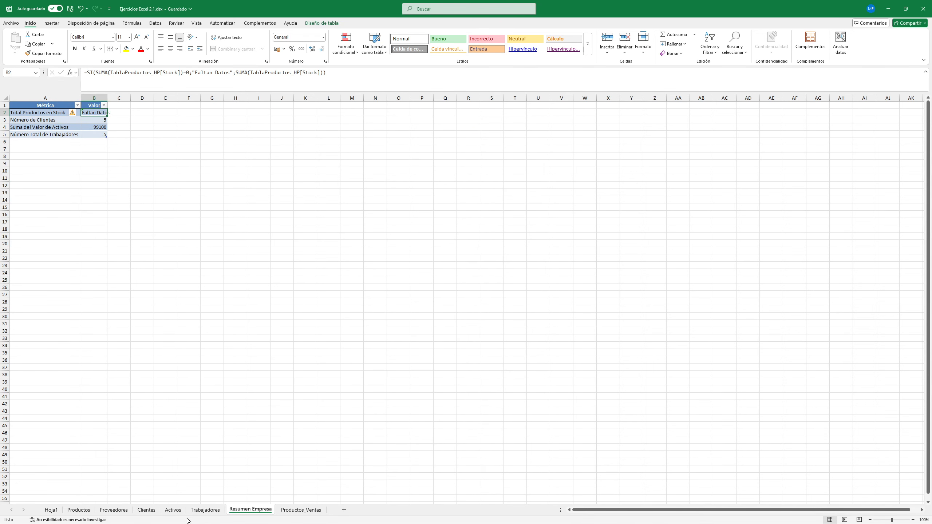
{"action": "key", "text": "ctrl+z"}
Step: On the Resumen Empresa sheet, ignore the inconsistent calculated column formula error flagged in B2
{"action": "left_click", "coordinate": [240, 511]}
{"action": "left_click", "coordinate": [76, 114]}
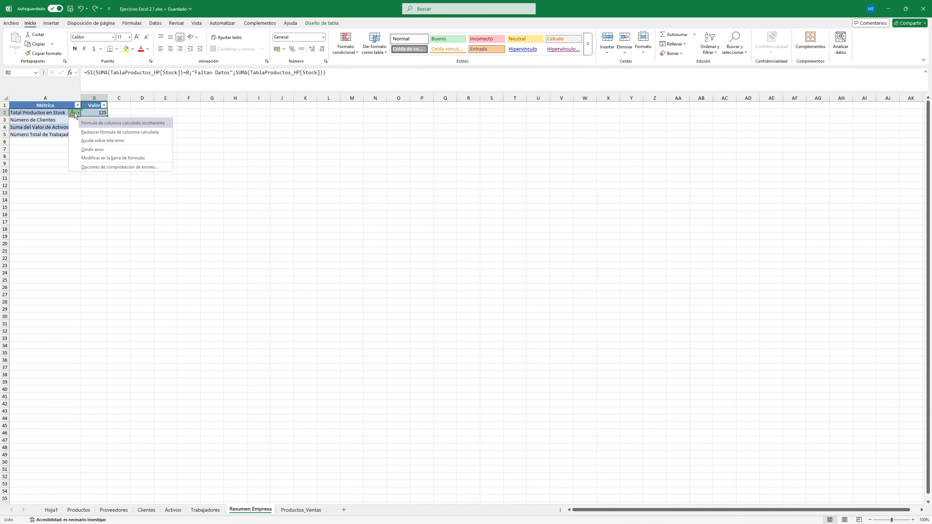
{"action": "left_click", "coordinate": [86, 150]}
Step: Replace the client IDs in A2 and A3 of the Clientes sheet with alphanumeric codes and check the client count on Resumen Empresa
{"action": "left_click", "coordinate": [94, 120]}
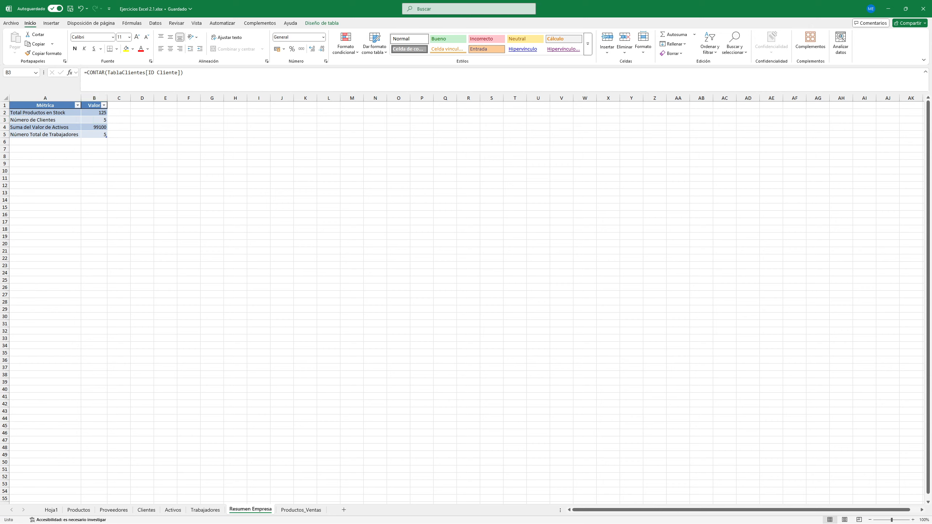
{"action": "left_click", "coordinate": [94, 120]}
{"action": "left_click", "coordinate": [147, 510]}
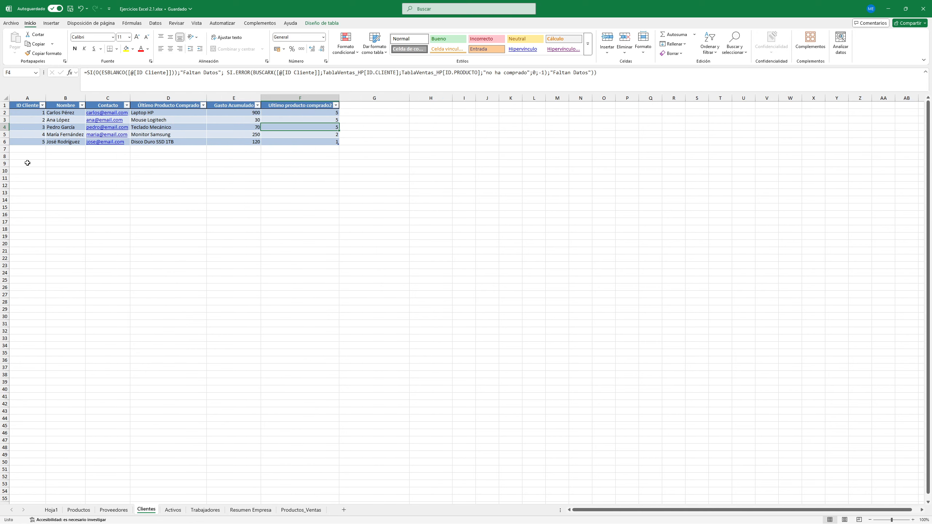
{"action": "left_click", "coordinate": [25, 112]}
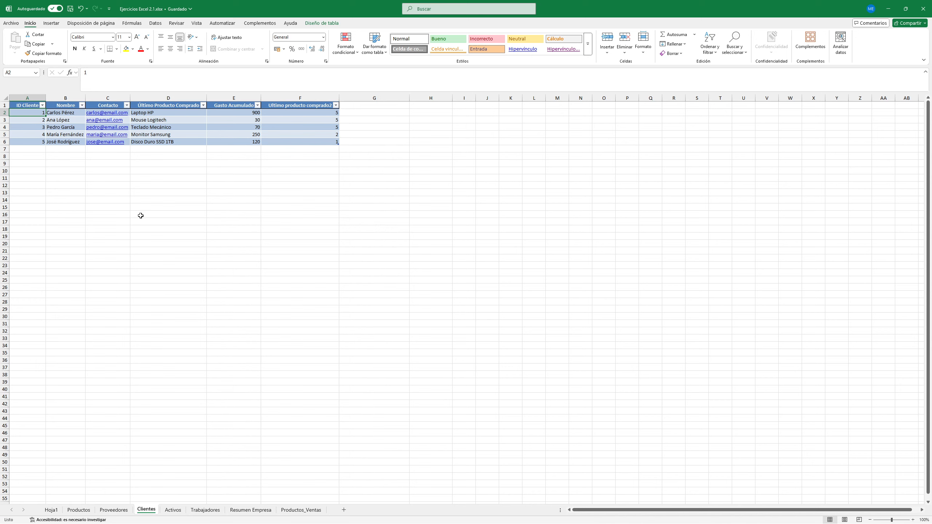
{"action": "type", "text": "AA"}
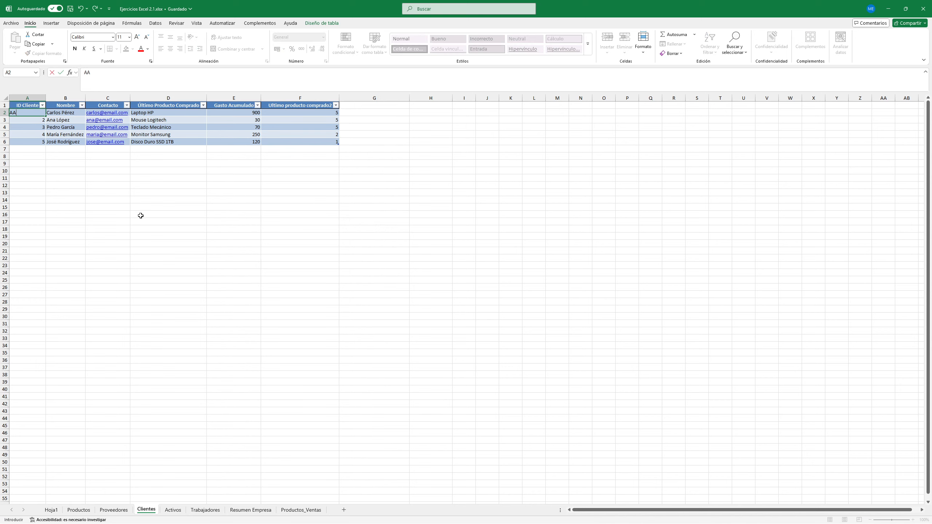
{"action": "type", "text": "1"}
{"action": "key", "text": "Return"}
{"action": "type", "text": "BB1"}
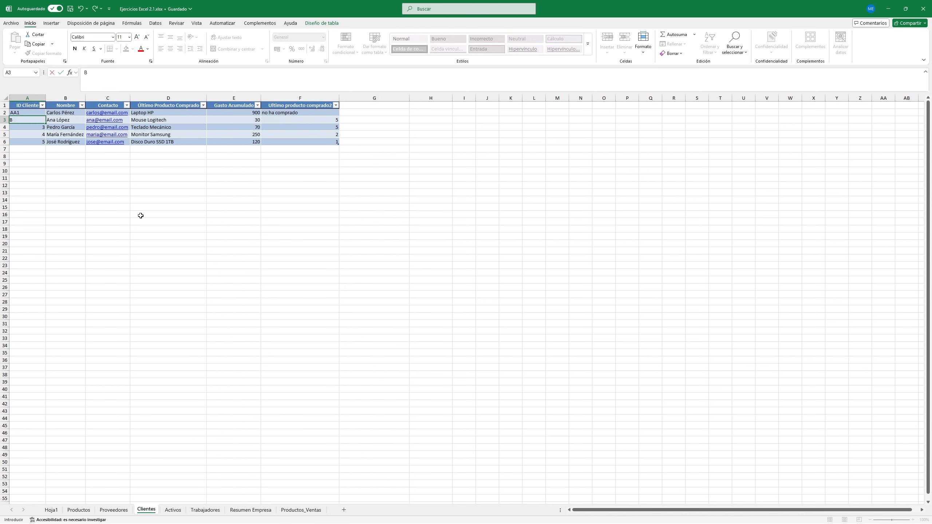
{"action": "key", "text": "Return"}
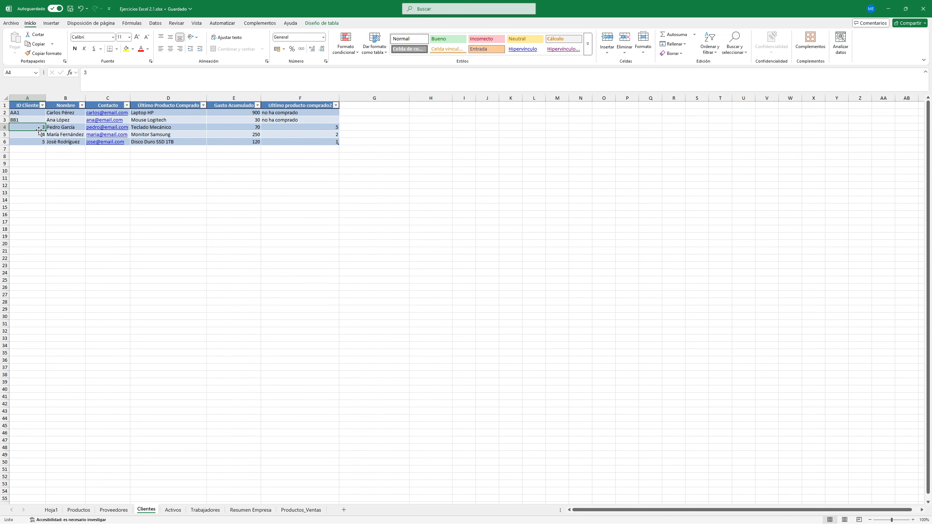
{"action": "left_click", "coordinate": [261, 510]}
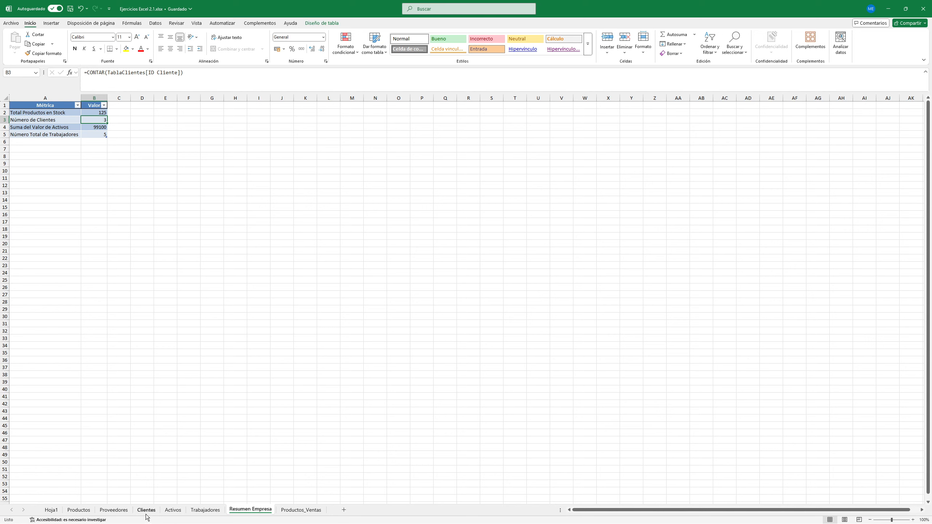
Step: Change the B3 client count function on Resumen Empresa to CONTARA and check the result
{"action": "left_click", "coordinate": [106, 73]}
{"action": "type", "text": "A"}
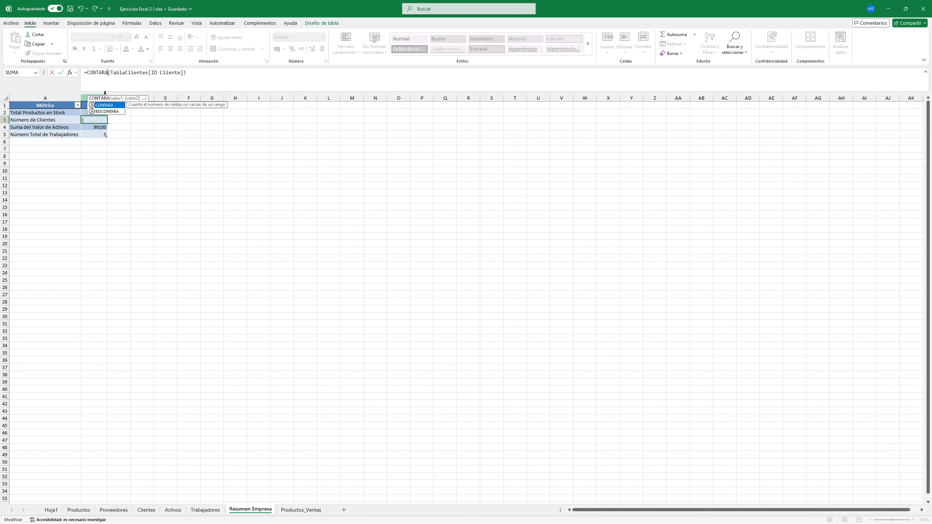
{"action": "key", "text": "Return"}
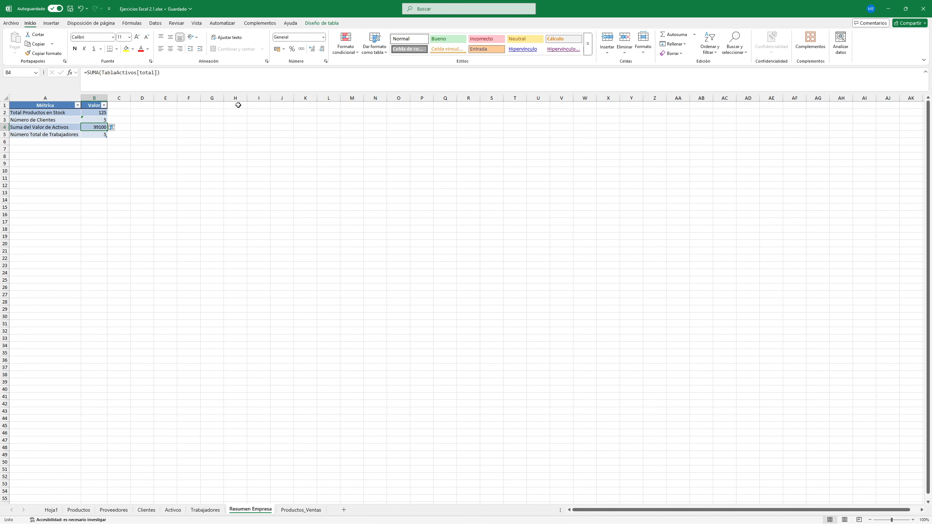
{"action": "left_click", "coordinate": [101, 120]}
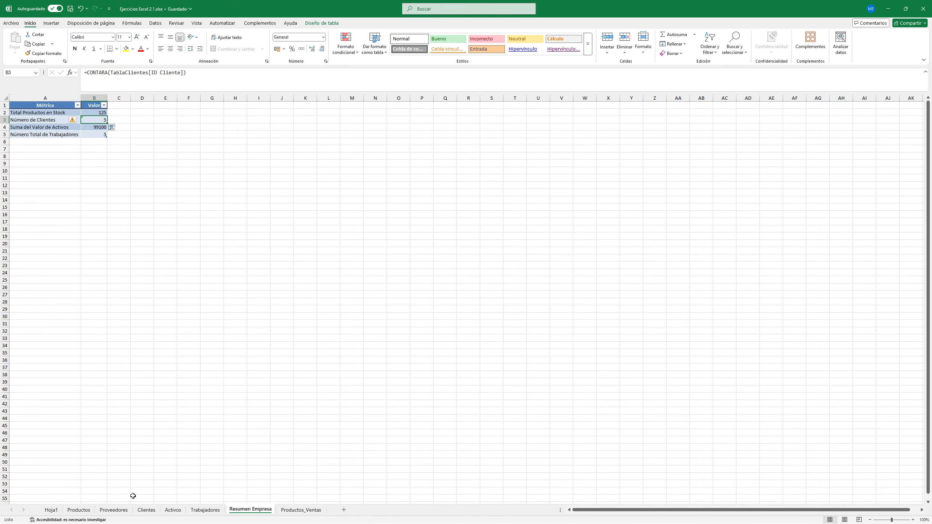
Step: Undo the B3 function change and the alphanumeric client IDs entered on the Clientes sheet
{"action": "left_click", "coordinate": [140, 511]}
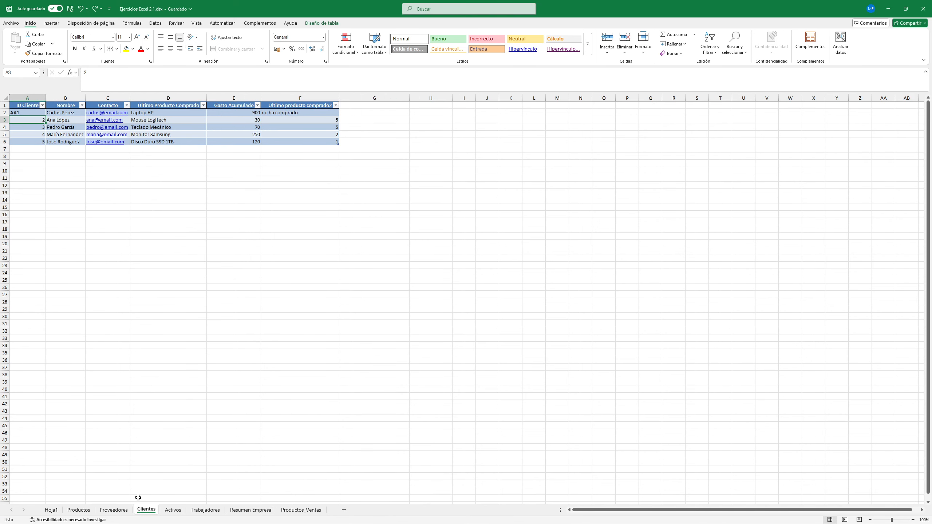
{"action": "left_click", "coordinate": [250, 510]}
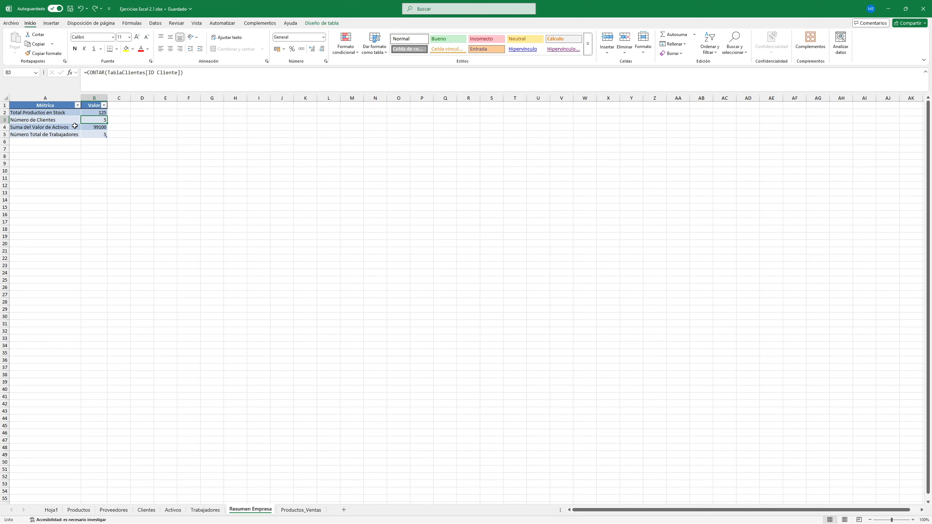
{"action": "left_click", "coordinate": [105, 73]}
{"action": "key", "text": "Escape"}
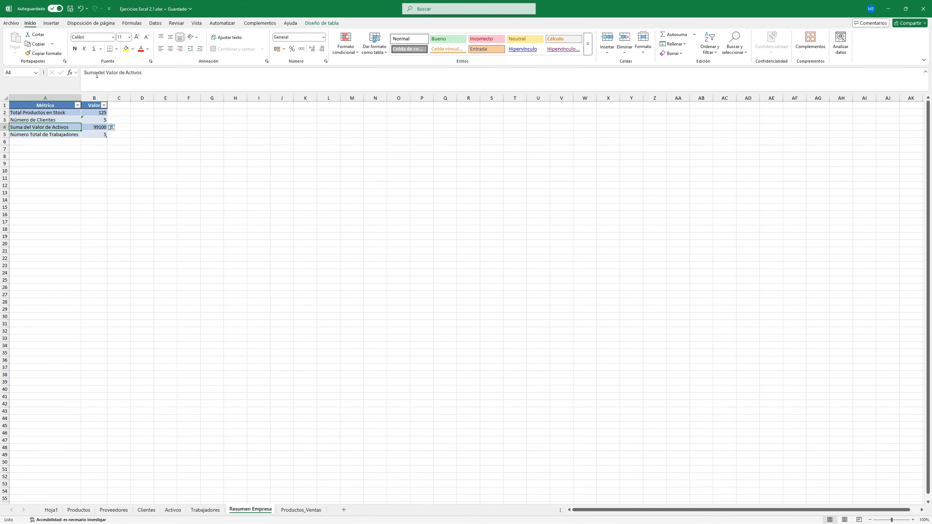
Step: Change the B3 count to CONTARA and wrap it in SI, testing whether it equals 0 and returning "Faltan Datos" if so
{"action": "left_click", "coordinate": [105, 72]}
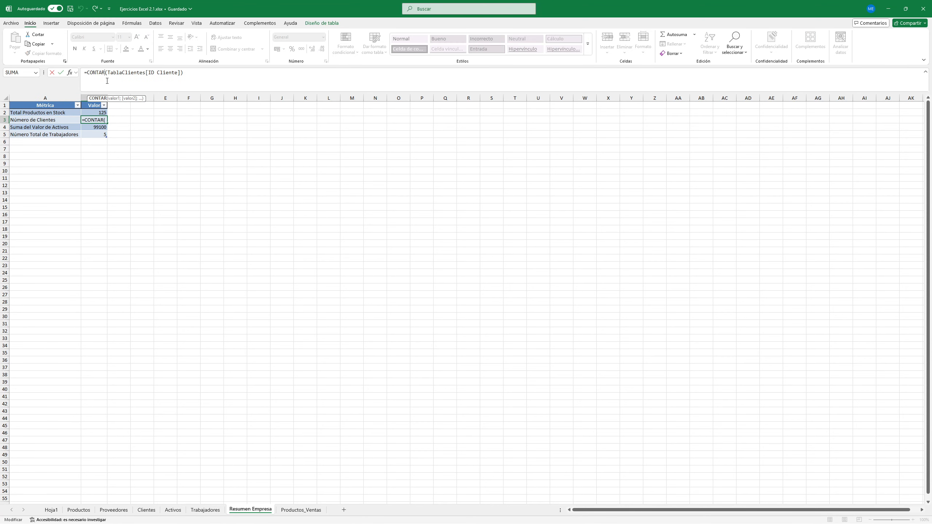
{"action": "type", "text": "A"}
{"action": "left_click", "coordinate": [92, 71]}
{"action": "type", "text": "SI("}
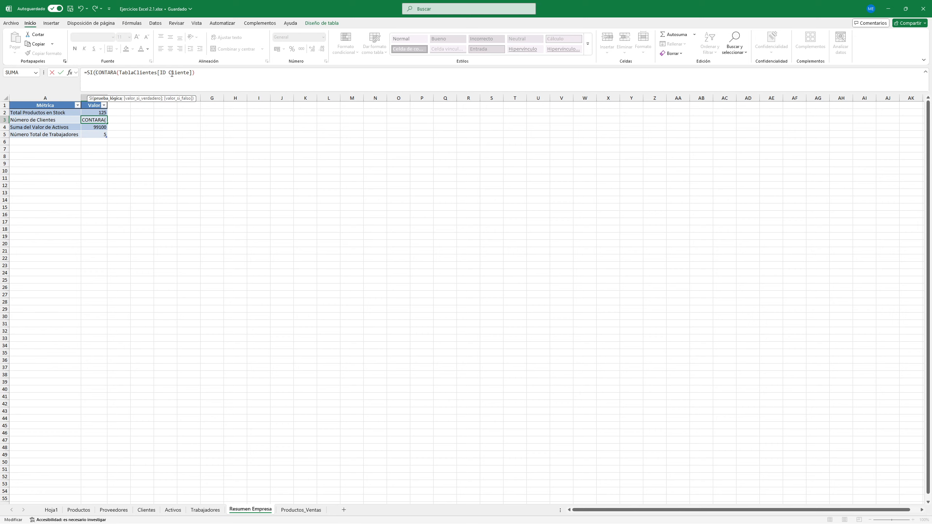
{"action": "left_click", "coordinate": [213, 71]}
{"action": "type", "text": "=0;\"Faltan Datos"}
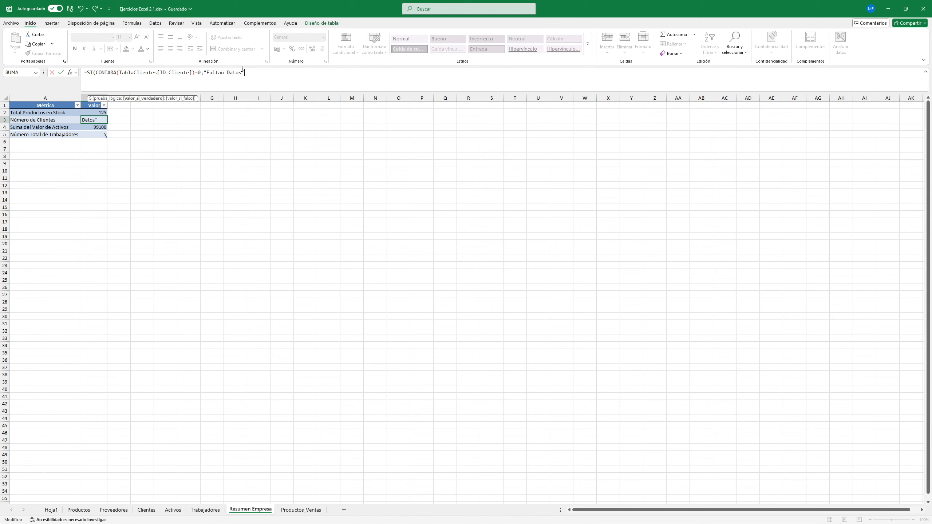
Step: Complete the B3 formula with CONTARA(TablaClientes[ID Cliente]) as the value when the test is false
{"action": "type", "text": "\";CONTAr"}
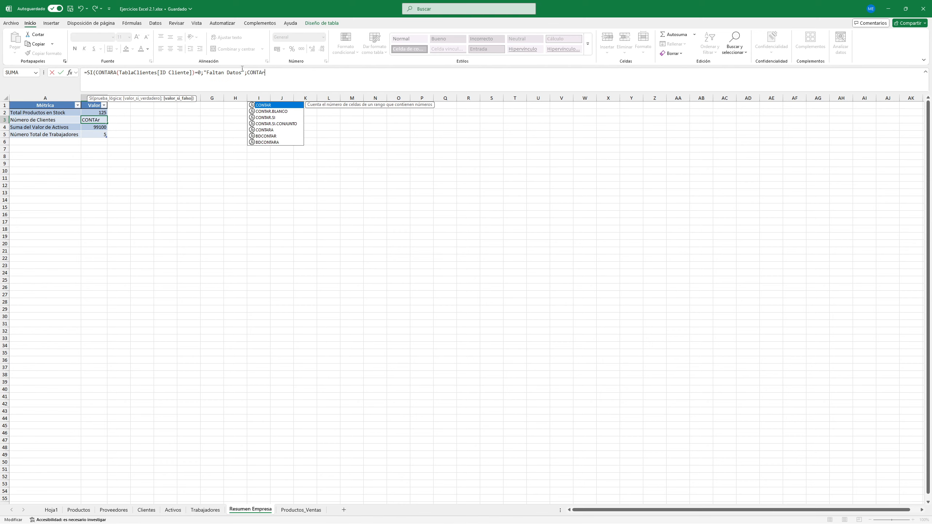
{"action": "type", "text": "a(Tab"}
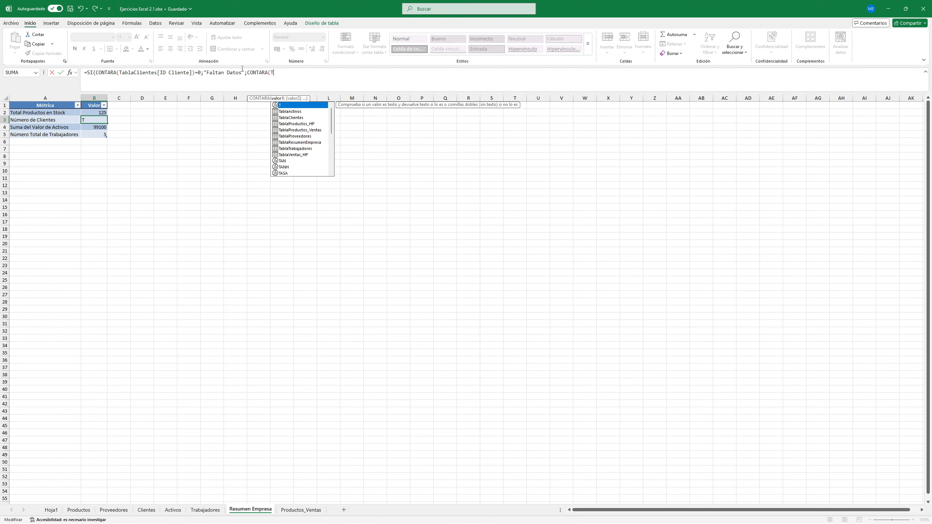
{"action": "key", "text": "Down"}
{"action": "key", "text": "Tab"}
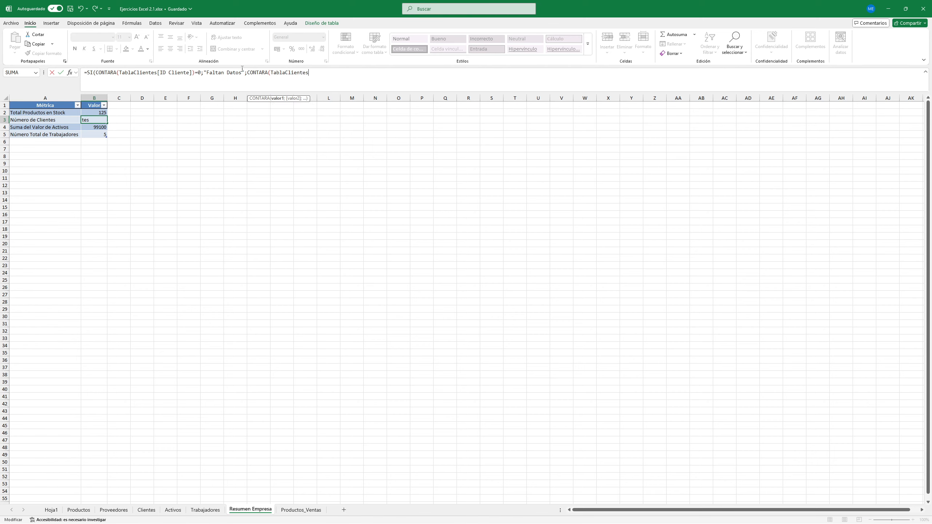
{"action": "type", "text": "["}
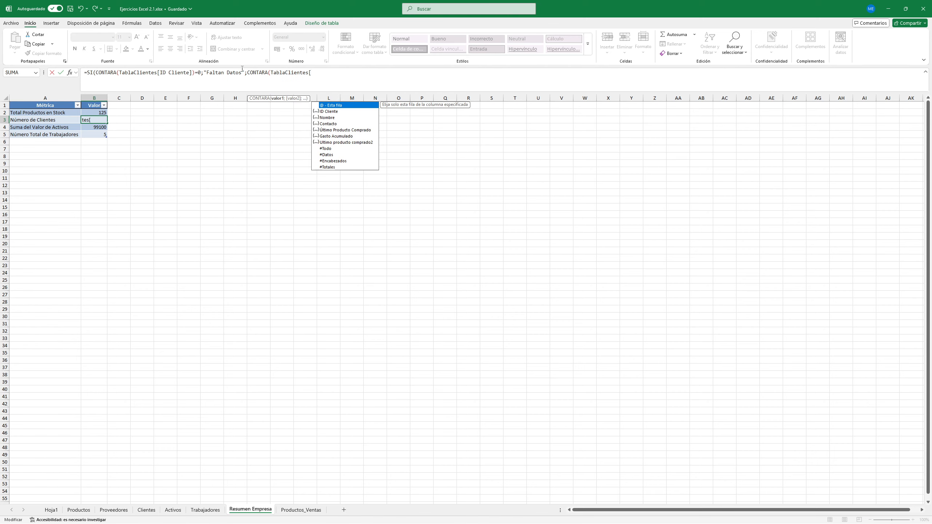
{"action": "key", "text": "Down"}
{"action": "key", "text": "Tab"}
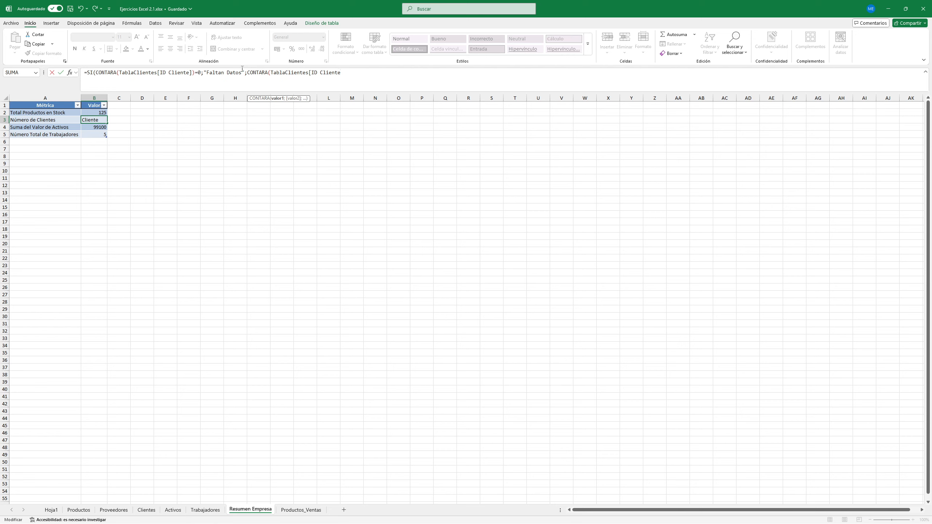
{"action": "type", "text": "))"}
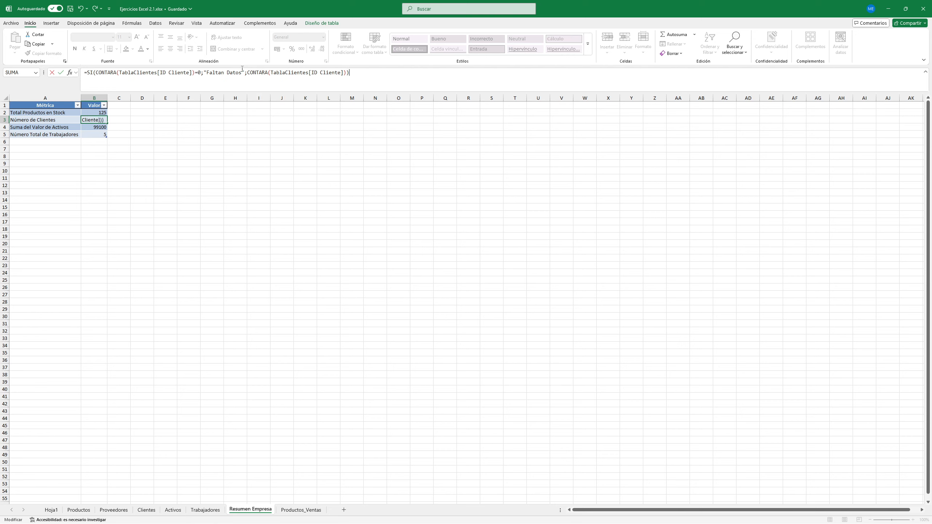
{"action": "key", "text": "Return"}
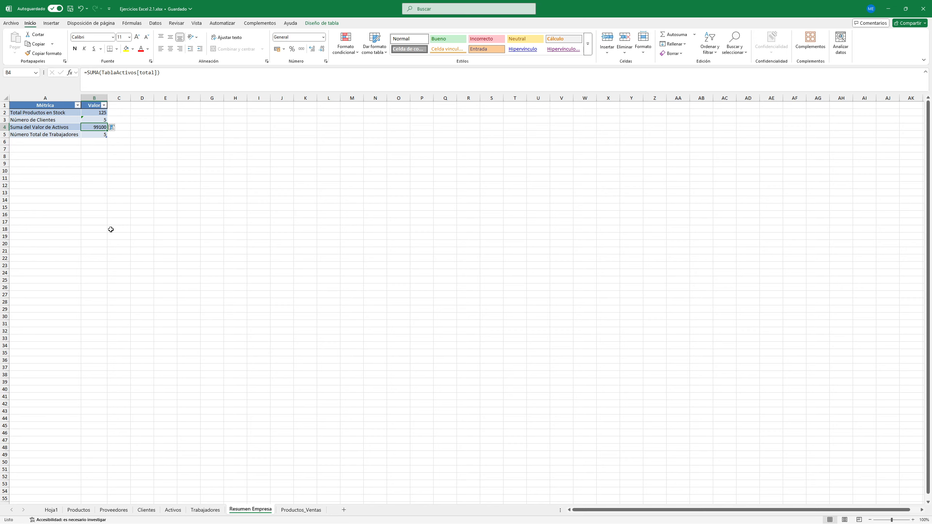
Step: Test the client count on Resumen Empresa by clearing the first client ID in A2 of the Clientes sheet, and undo the deletion
{"action": "left_click", "coordinate": [146, 510]}
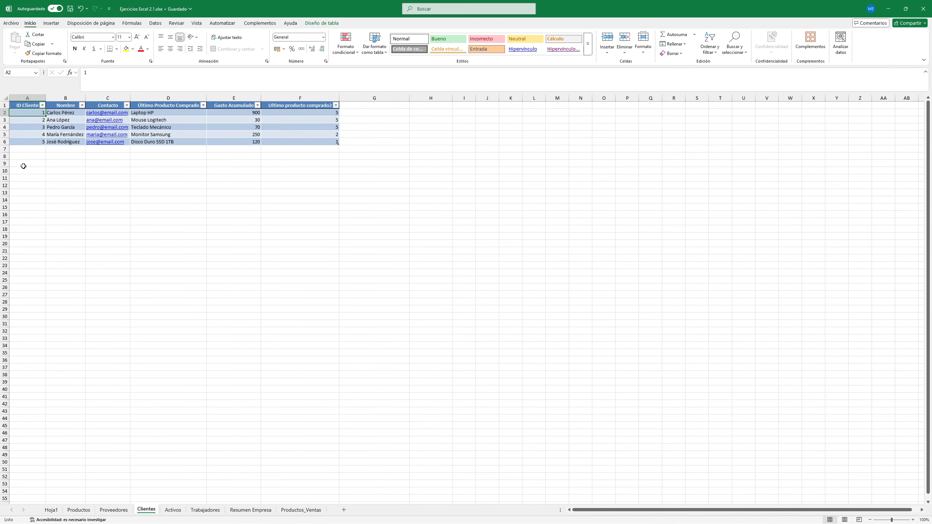
{"action": "key", "text": "Delete"}
{"action": "left_click", "coordinate": [22, 208]}
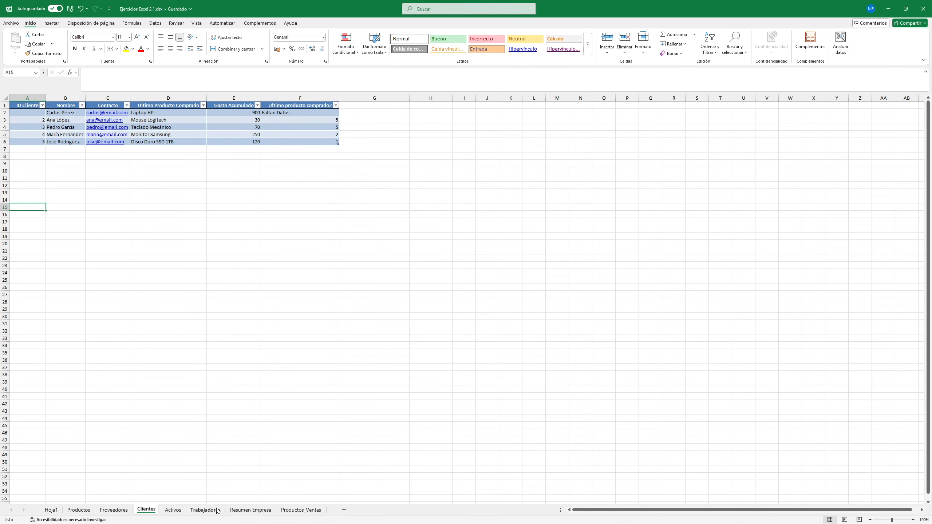
{"action": "left_click", "coordinate": [244, 511]}
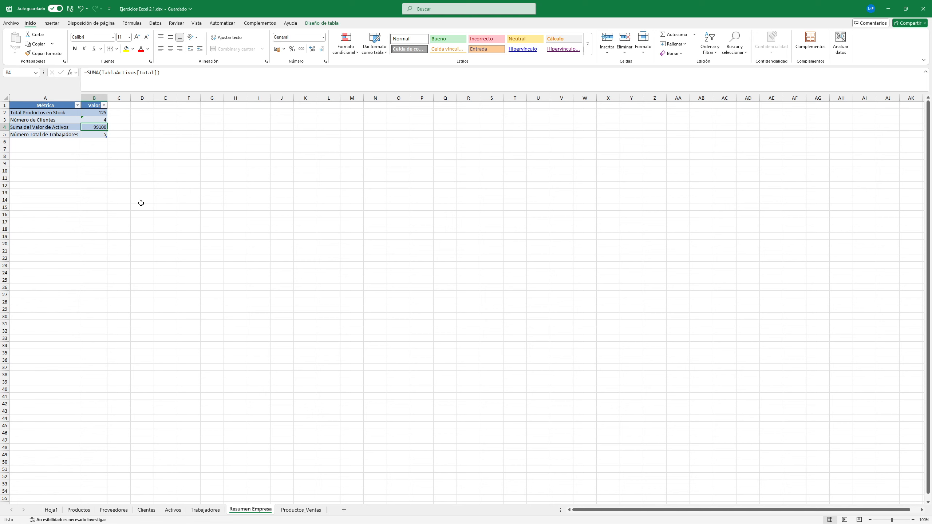
{"action": "key", "text": "ctrl+z"}
Step: Test the client count with an alphanumeric ID in A2 of the Clientes sheet, and undo the entry
{"action": "type", "text": "AA1"}
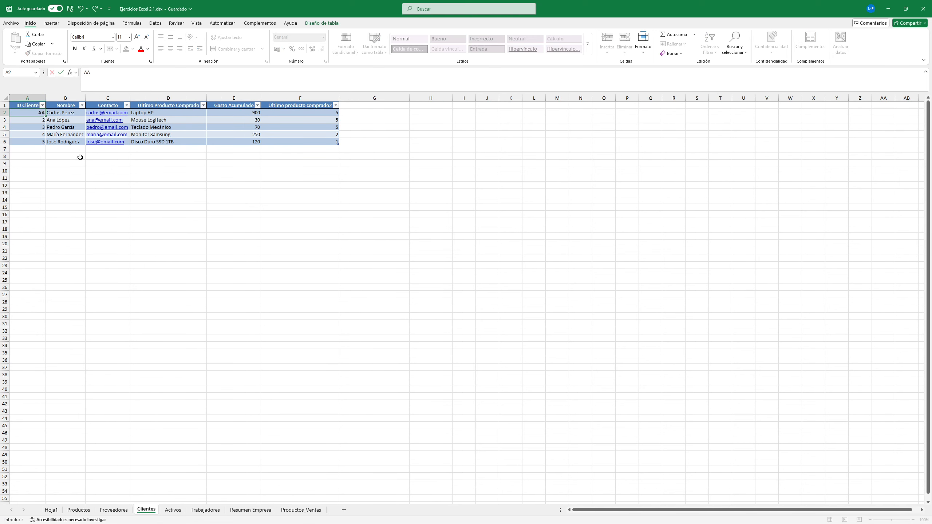
{"action": "key", "text": "Return"}
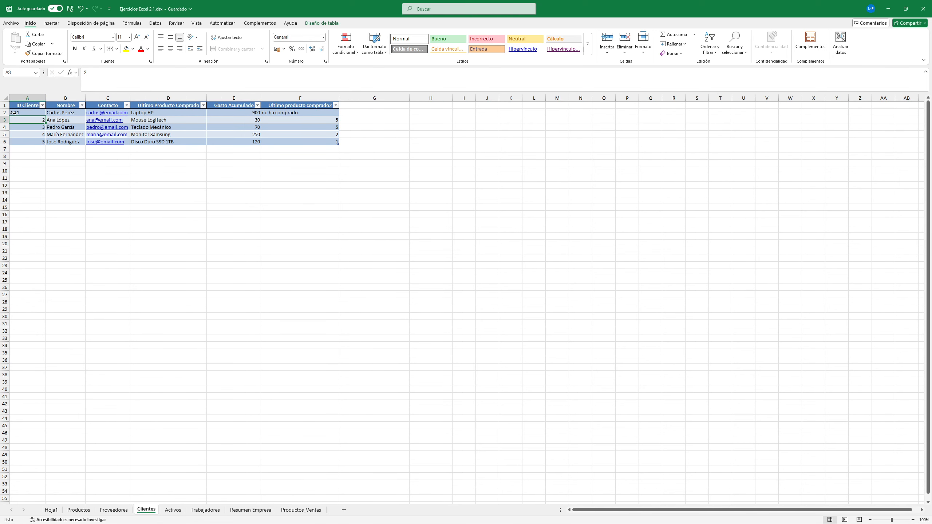
{"action": "left_click", "coordinate": [243, 511]}
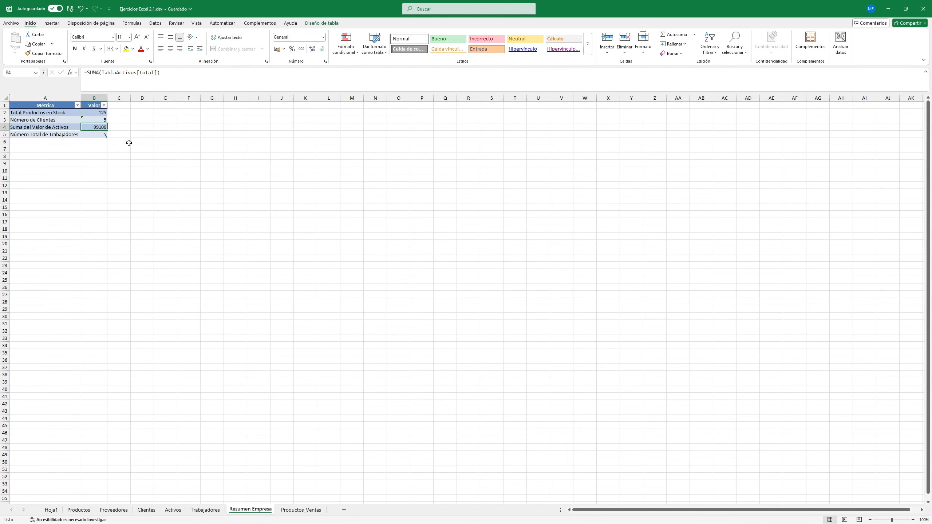
{"action": "key", "text": "ctrl+z"}
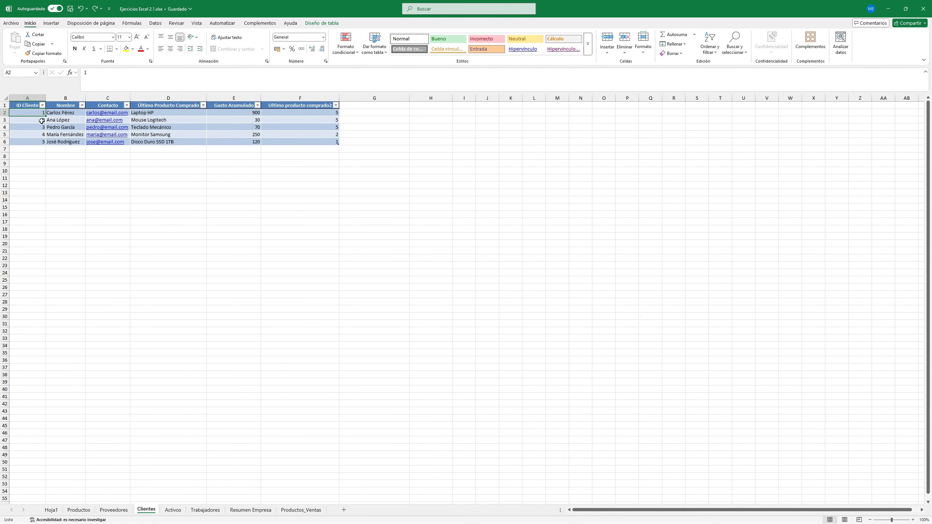
Step: Test the client count by clearing all client IDs in A2:A6 of the Clientes sheet and checking B3 on Resumen Empresa
{"action": "left_click_drag", "start_coordinate": [30, 113], "coordinate": [32, 141]}
{"action": "key", "text": "Delete"}
{"action": "left_click", "coordinate": [117, 294]}
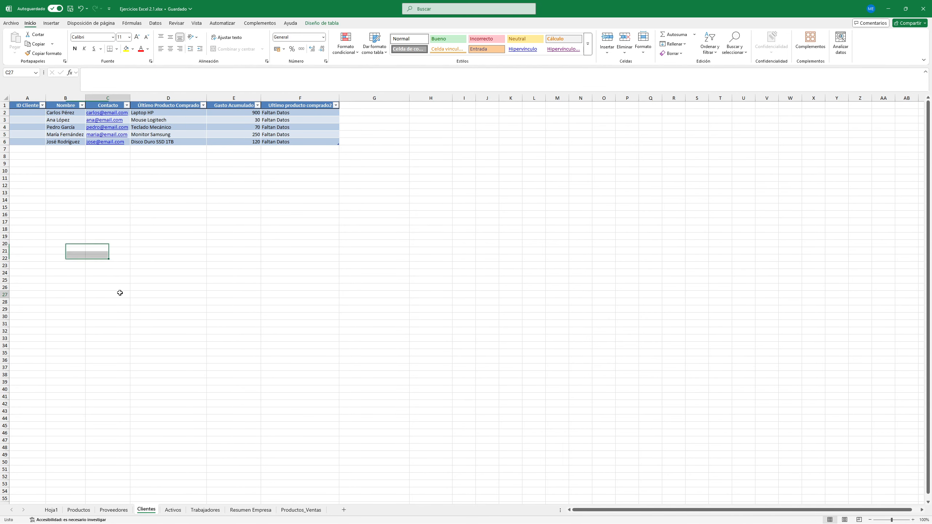
{"action": "left_click_drag", "start_coordinate": [279, 113], "coordinate": [278, 142]}
{"action": "left_click", "coordinate": [257, 214]}
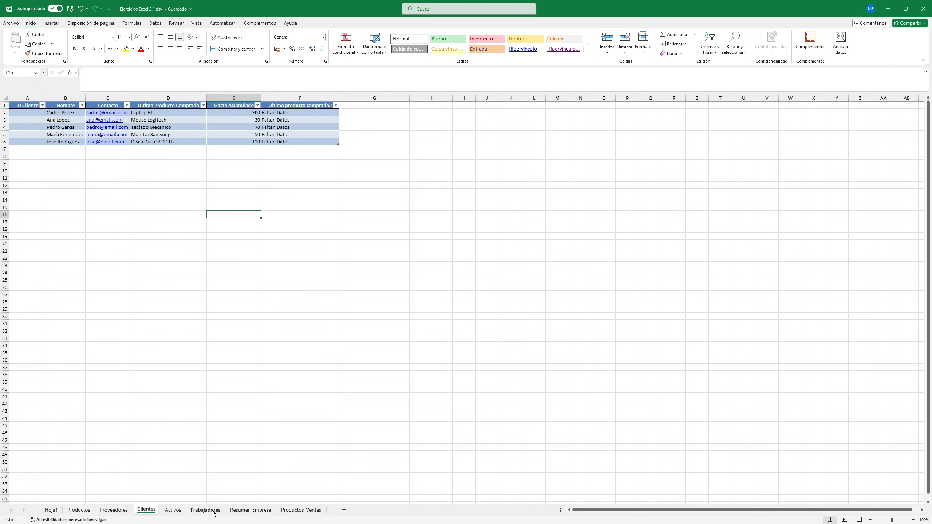
{"action": "left_click", "coordinate": [253, 510]}
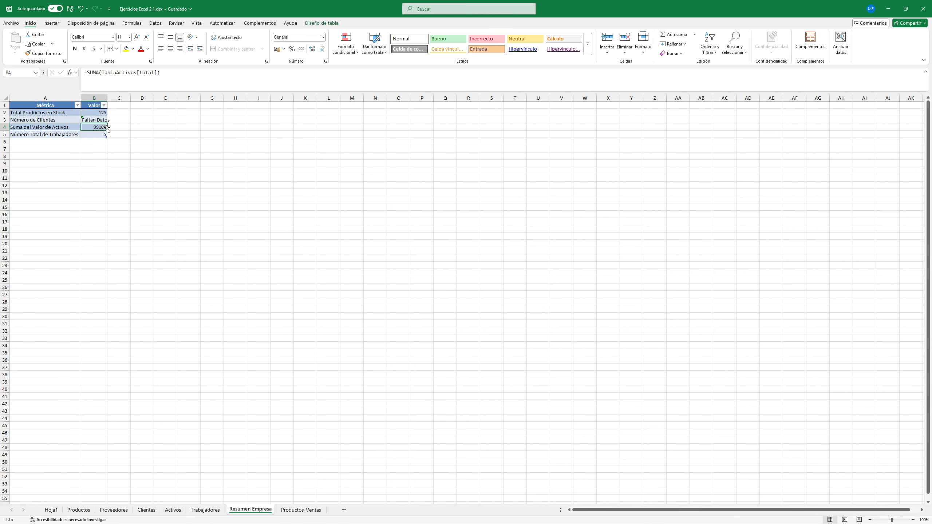
{"action": "left_click", "coordinate": [99, 120]}
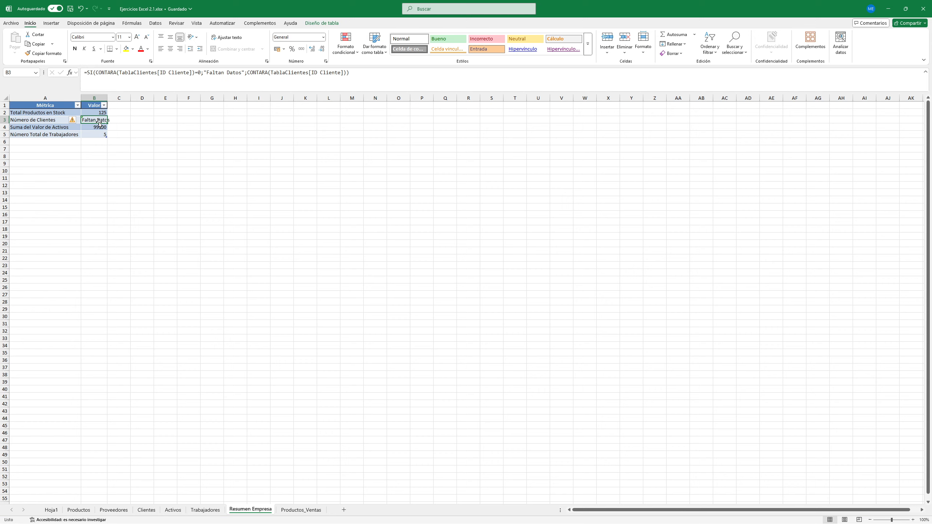
Step: Ignore the formula error flagged on B3 of Resumen Empresa and restore the cleared client IDs
{"action": "left_click", "coordinate": [74, 120]}
{"action": "left_click", "coordinate": [85, 157]}
{"action": "key", "text": "Return"}
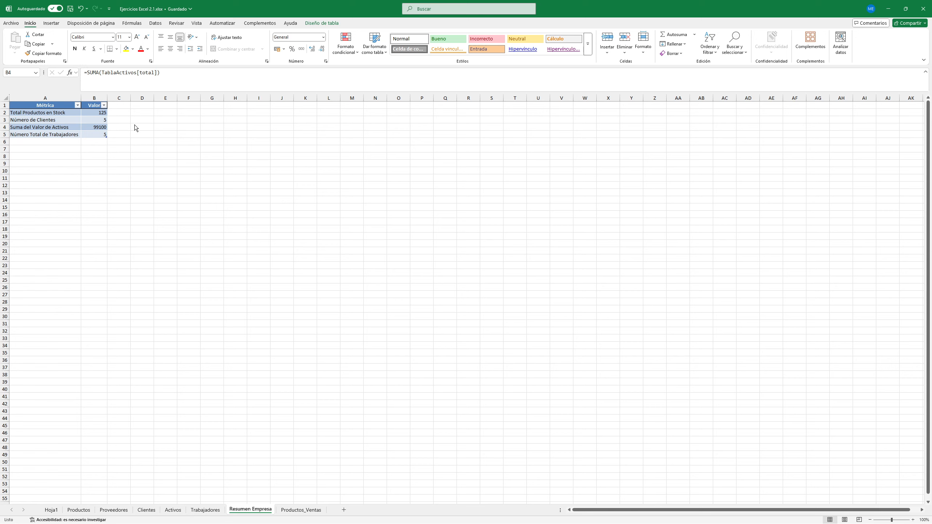
Step: Change the B4 formula to =SI(SUMA(TablaActivos[total])=0;"Faltan Datos";SUMA(TablaActivos[total]))
{"action": "left_click", "coordinate": [104, 126]}
{"action": "double_click", "coordinate": [98, 128]}
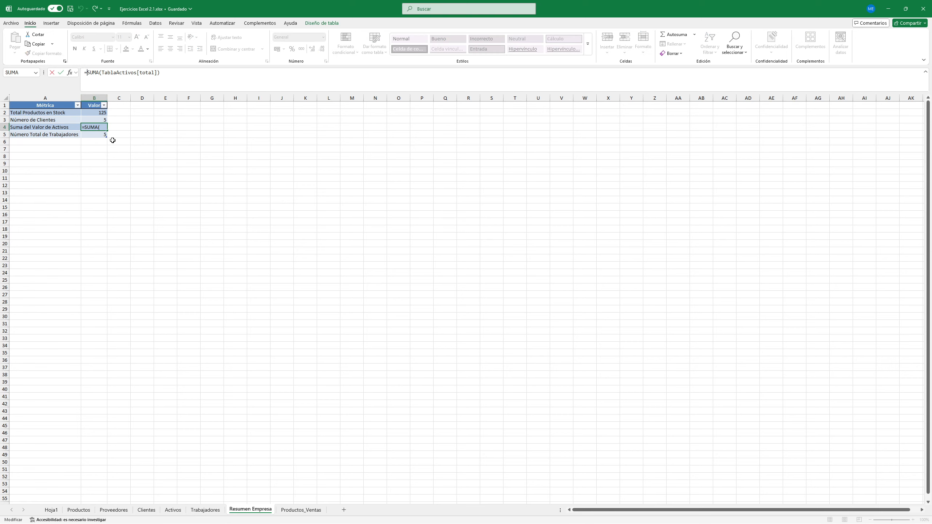
{"action": "type", "text": "SI("}
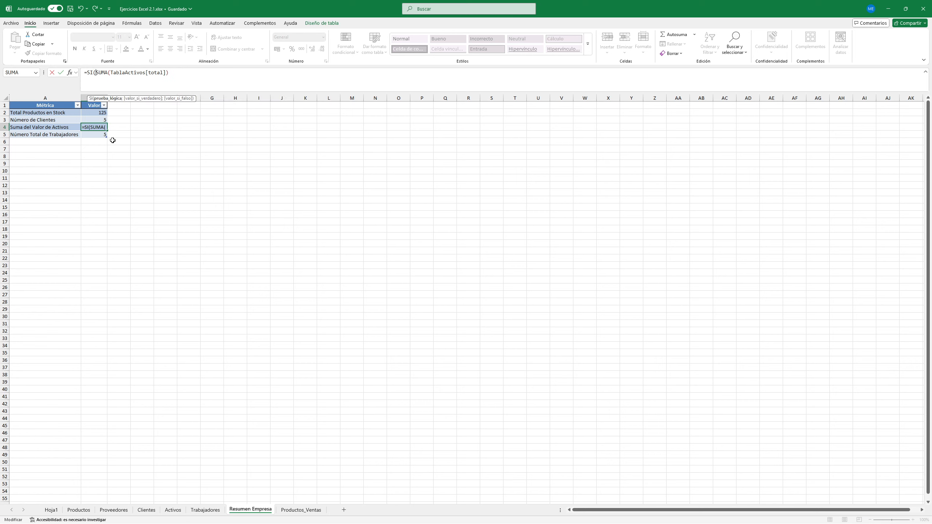
{"action": "key", "text": "End"}
{"action": "type", "text": "=0;\"Faltan Datos\";SUMA("}
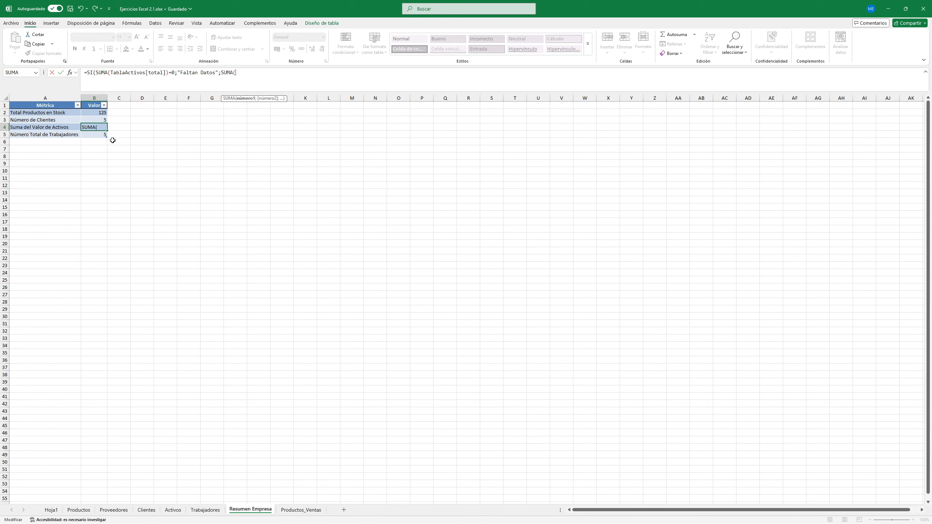
{"action": "type", "text": "Tabla"}
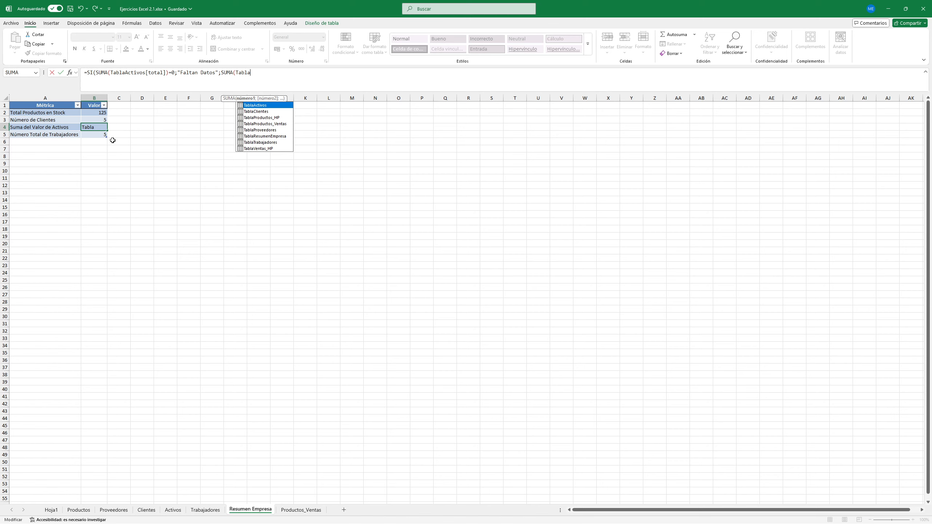
{"action": "key", "text": "Tab"}
{"action": "type", "text": "[total"}
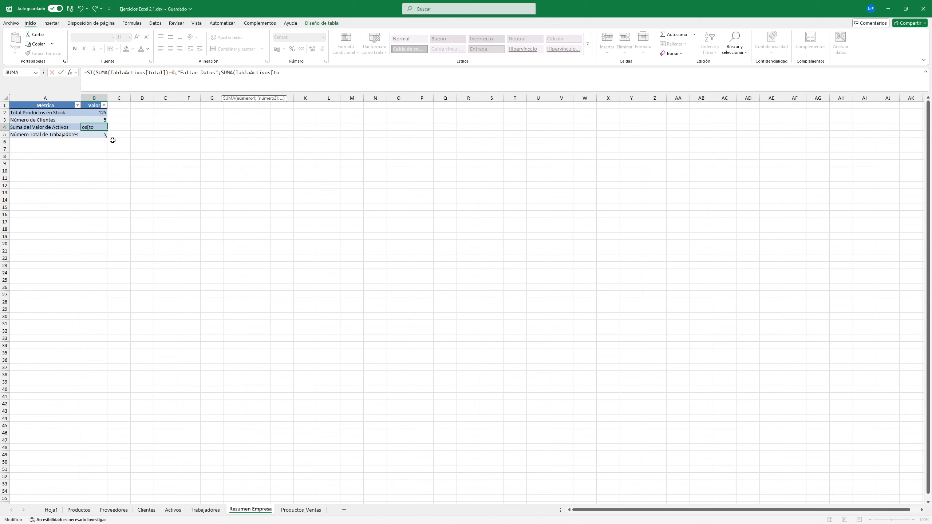
{"action": "type", "text": "]"}
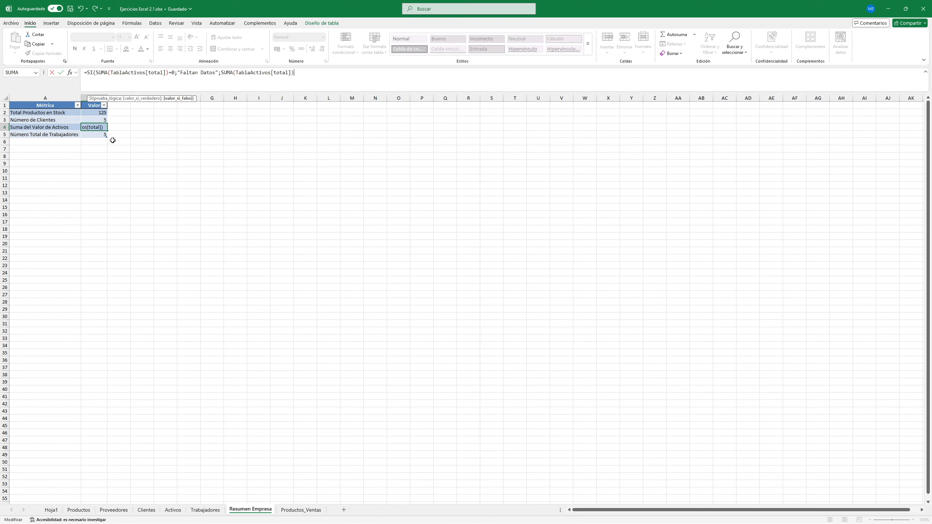
{"action": "type", "text": ")"}
{"action": "key", "text": "Return"}
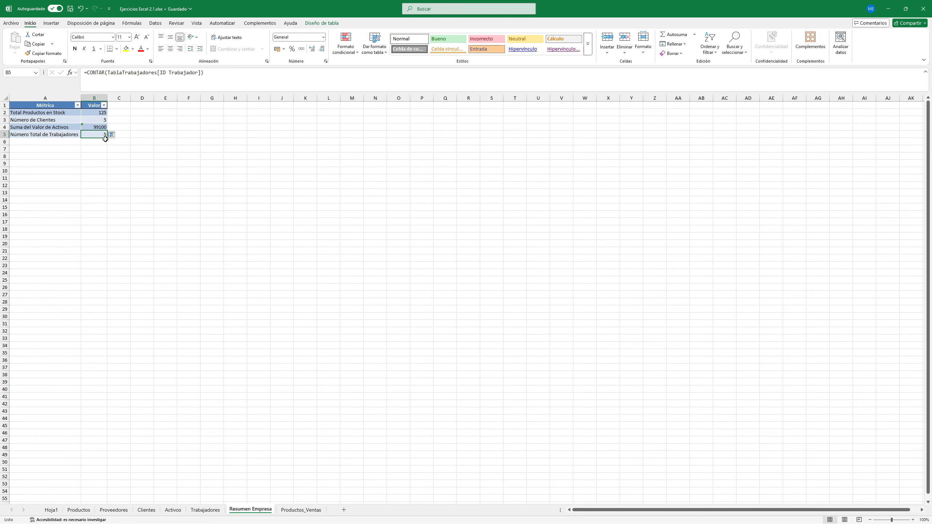
{"action": "left_click", "coordinate": [90, 128]}
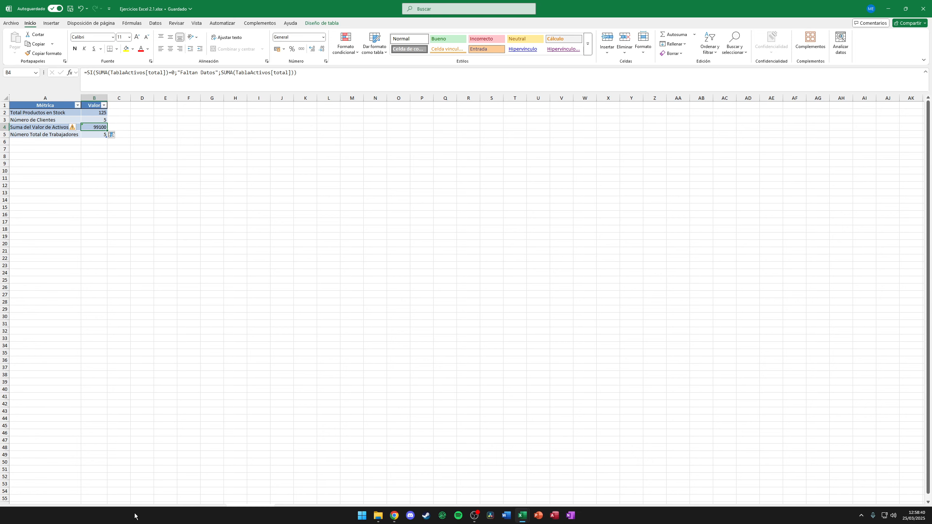
Step: Test the asset sum in B4 of Resumen Empresa by clearing the Valor cells D2:D6 in the Activos sheet, and undo the deletion
{"action": "left_click", "coordinate": [171, 510]}
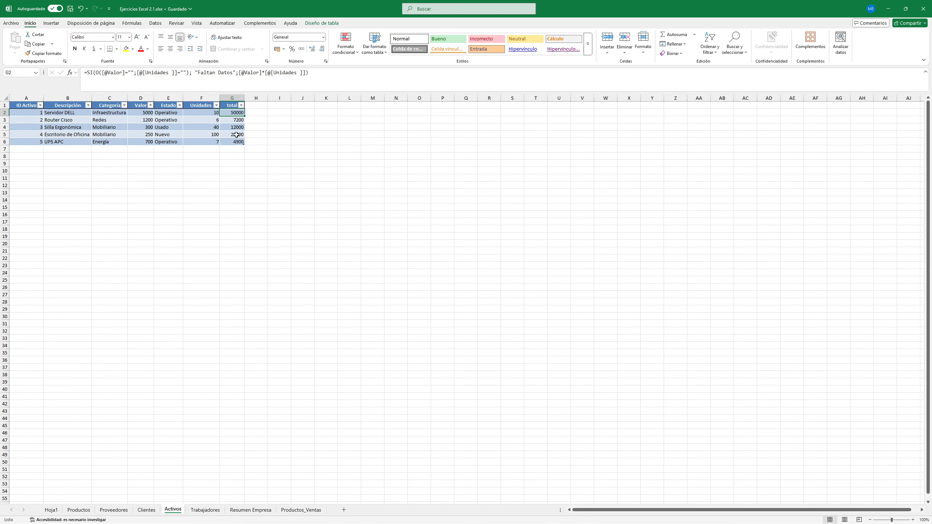
{"action": "left_click_drag", "start_coordinate": [138, 113], "coordinate": [145, 141]}
{"action": "left_click", "coordinate": [230, 113]}
{"action": "left_click_drag", "start_coordinate": [148, 113], "coordinate": [143, 144]}
{"action": "key", "text": "Delete"}
{"action": "left_click", "coordinate": [169, 207]}
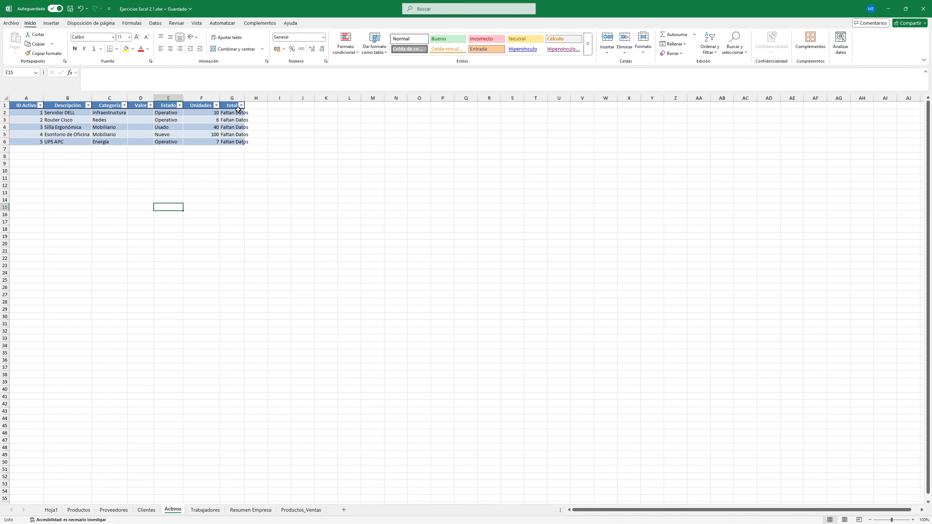
{"action": "left_click", "coordinate": [250, 510]}
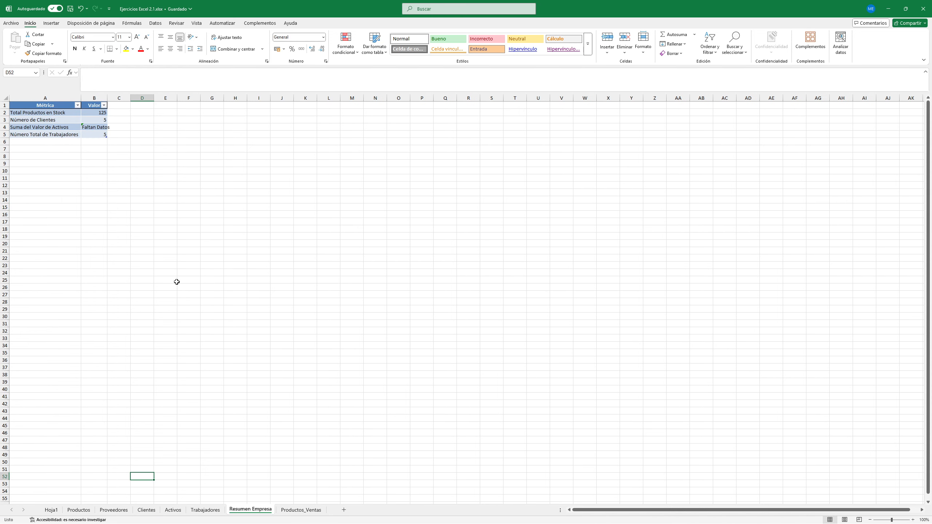
{"action": "left_click", "coordinate": [98, 130]}
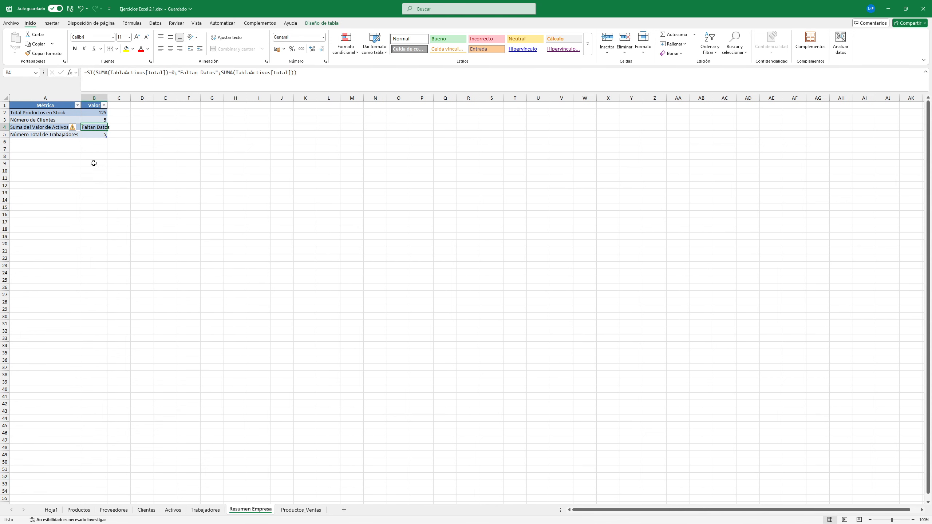
{"action": "left_click", "coordinate": [146, 510]}
{"action": "key", "text": "ctrl+Page_Down"}
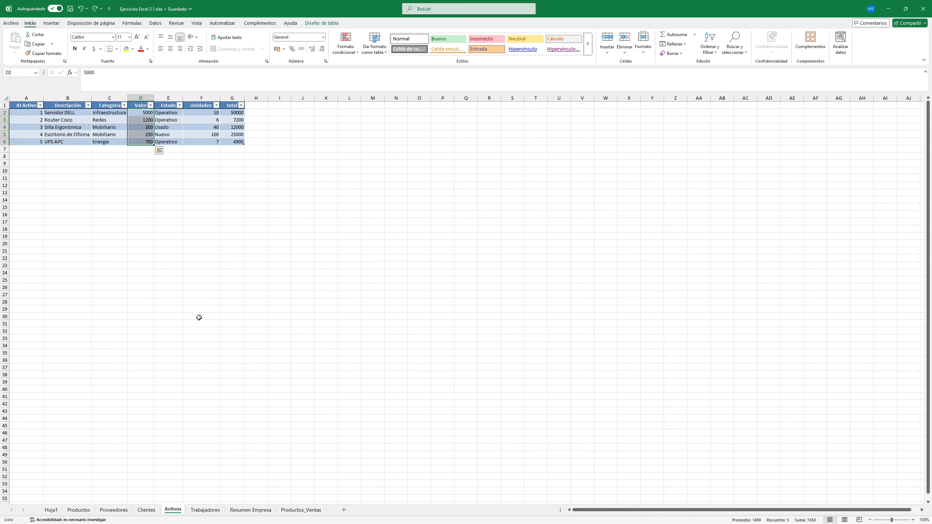
Step: Test the asset sum on Resumen Empresa by clearing the Unidades cells F2:F6 in the Activos sheet, and undo the deletion
{"action": "left_click_drag", "start_coordinate": [199, 112], "coordinate": [199, 142]}
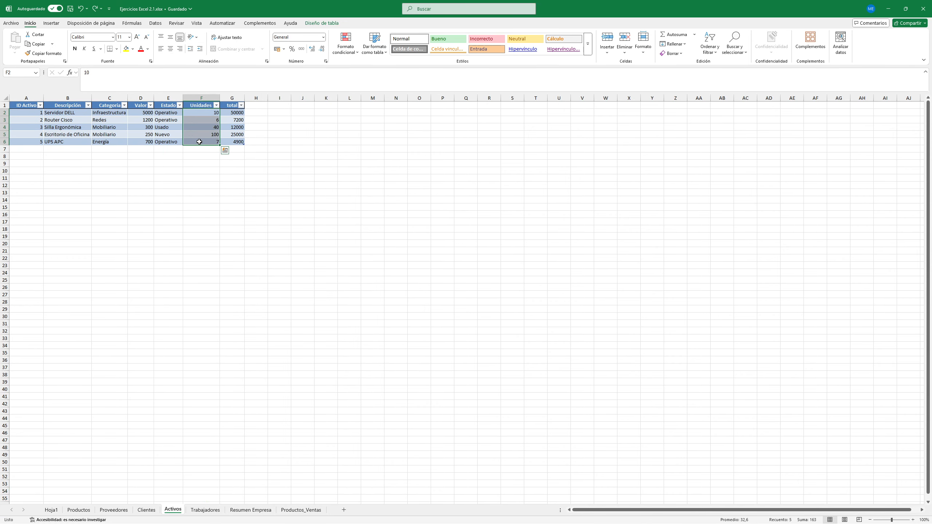
{"action": "key", "text": "Delete"}
{"action": "left_click", "coordinate": [201, 185]}
{"action": "left_click", "coordinate": [250, 510]}
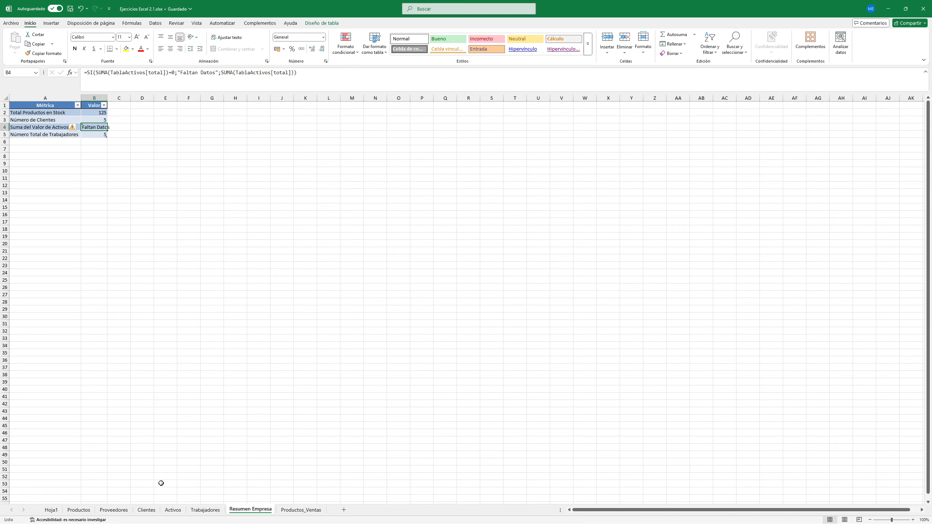
{"action": "key", "text": "ctrl+z"}
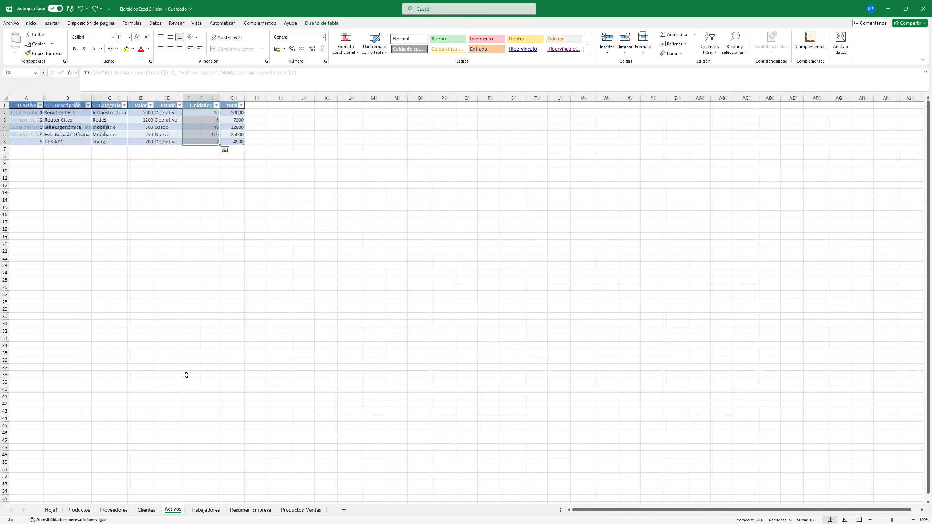
{"action": "left_click", "coordinate": [195, 286]}
Step: Ignore the formula error flagged on B4 of the Resumen Empresa sheet
{"action": "left_click", "coordinate": [247, 510]}
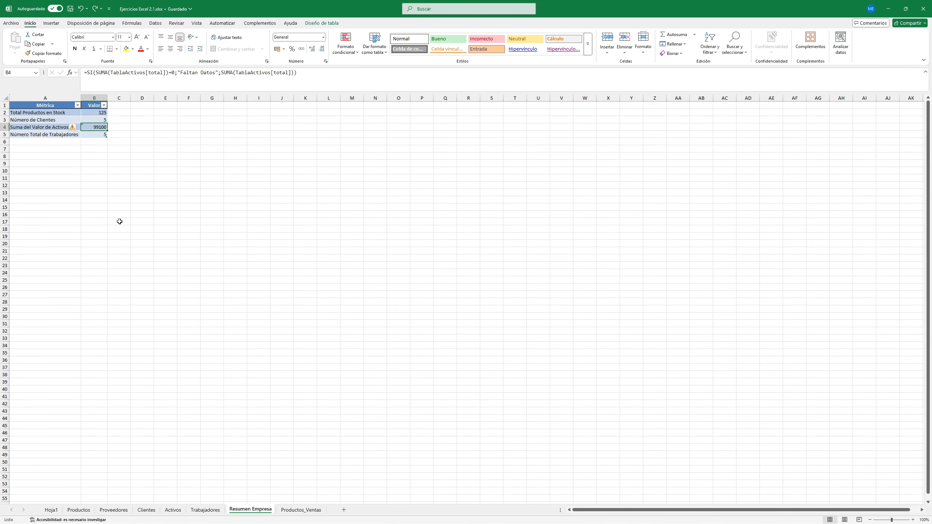
{"action": "left_click", "coordinate": [76, 128]}
{"action": "left_click", "coordinate": [91, 165]}
Step: Start wrapping the worker count formula in B5 in an SI function and change CONTAR to CONTARA
{"action": "left_click", "coordinate": [87, 135]}
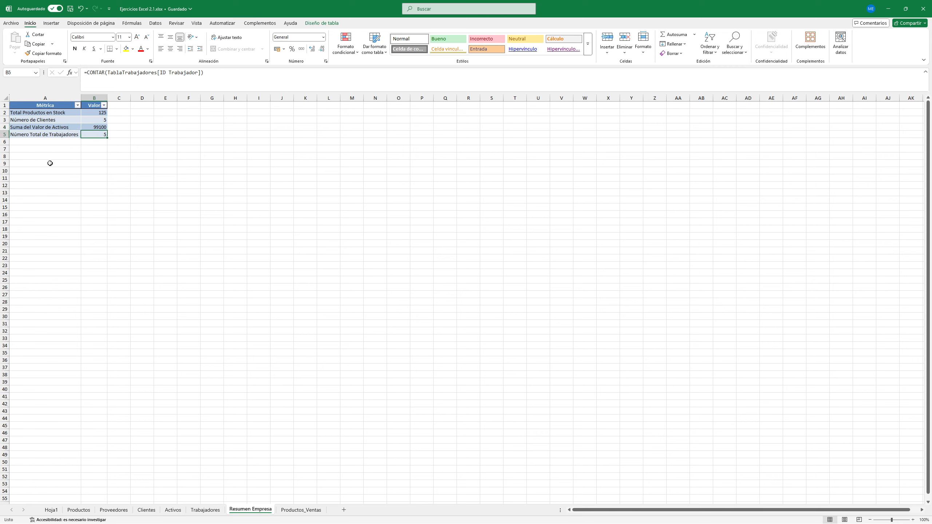
{"action": "left_click", "coordinate": [301, 510]}
{"action": "left_click", "coordinate": [101, 134]}
{"action": "left_click", "coordinate": [91, 76]}
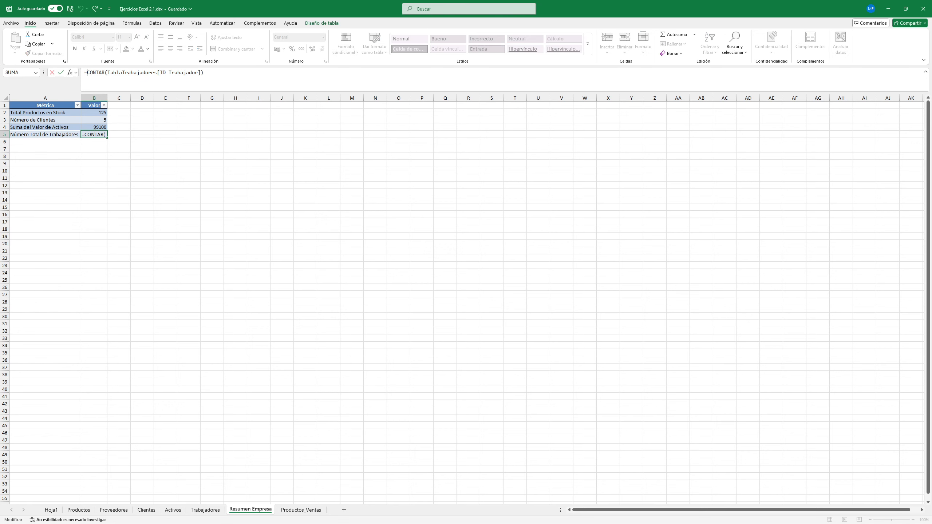
{"action": "type", "text": "SI(CONT"}
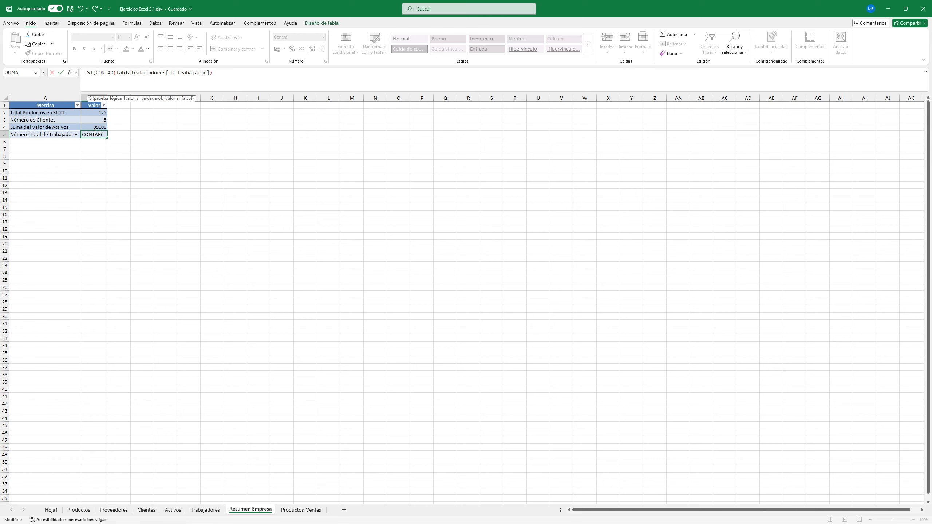
{"action": "type", "text": "A"}
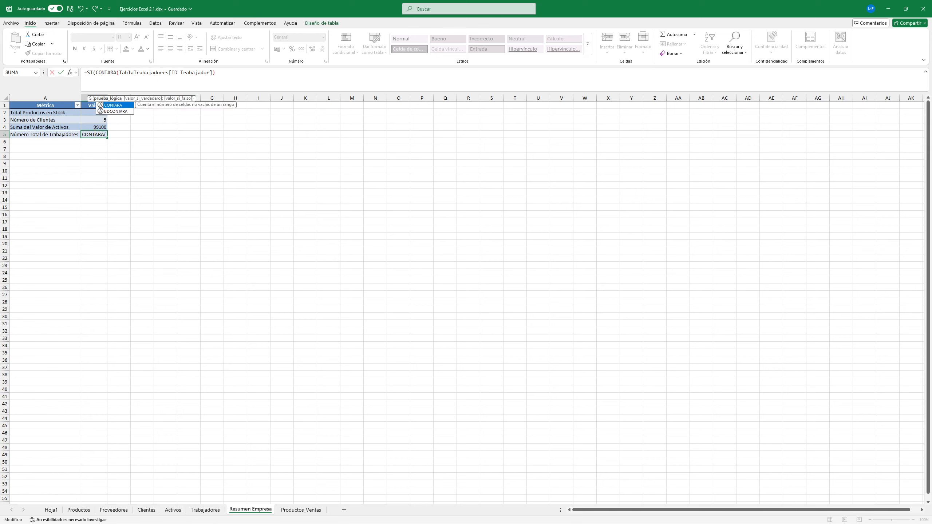
{"action": "key", "text": "Right"}
{"action": "key", "text": "Right"}
{"action": "key", "text": "Right"}
{"action": "key", "text": "Right"}
{"action": "key", "text": "Right"}
{"action": "key", "text": "Right"}
{"action": "key", "text": "Right"}
{"action": "key", "text": "Right"}
{"action": "key", "text": "Right"}
{"action": "key", "text": "Right"}
{"action": "key", "text": "Right"}
{"action": "key", "text": "Right"}
{"action": "key", "text": "Right"}
{"action": "key", "text": "Right"}
{"action": "key", "text": "Right"}
{"action": "key", "text": "Right"}
{"action": "key", "text": "Right"}
{"action": "key", "text": "Right"}
{"action": "key", "text": "Right"}
{"action": "key", "text": "Right"}
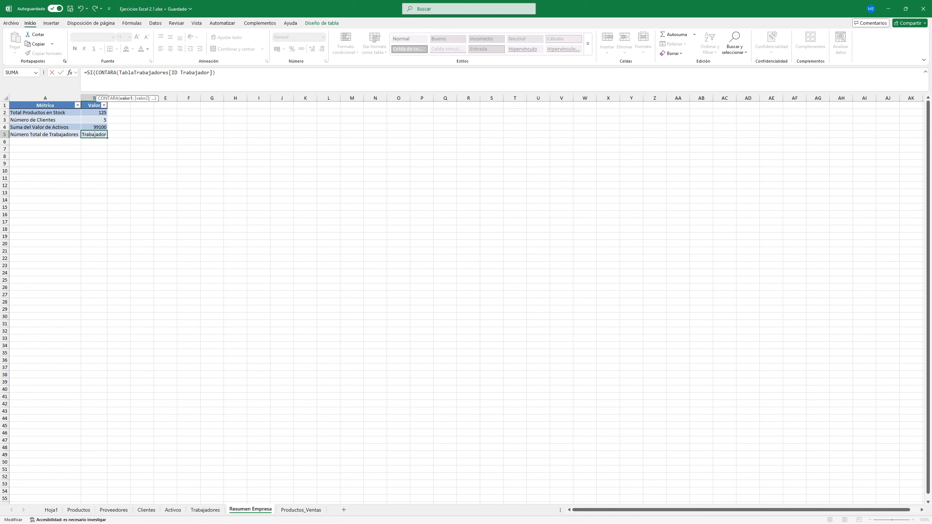
{"action": "key", "text": "Right"}
{"action": "key", "text": "Right"}
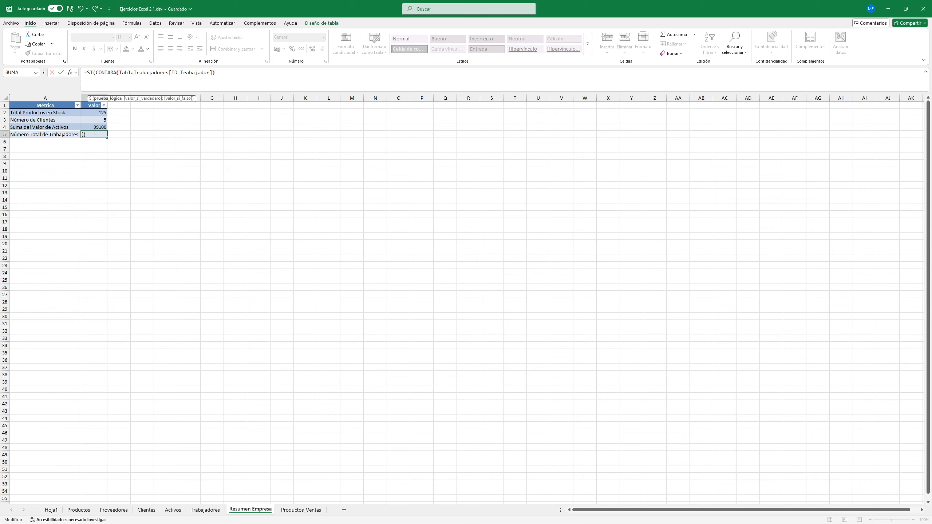
Step: Complete the B5 SI formula with the test =0, "Faltan Datos" if true, and CONTARA(TablaTrabajadores[ID Trabajador]) if false
{"action": "type", "text": "=0;\"Faltan Datos\";CONTARA"}
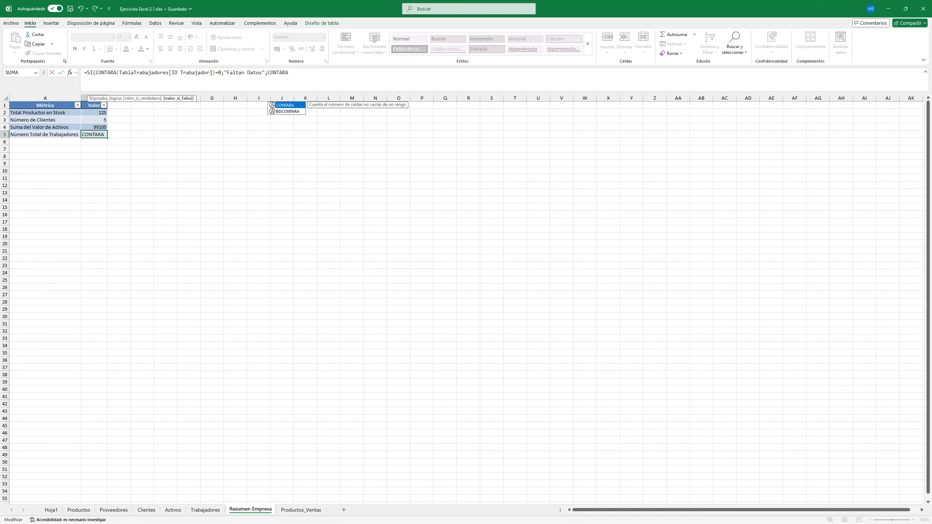
{"action": "type", "text": "(Tabla"}
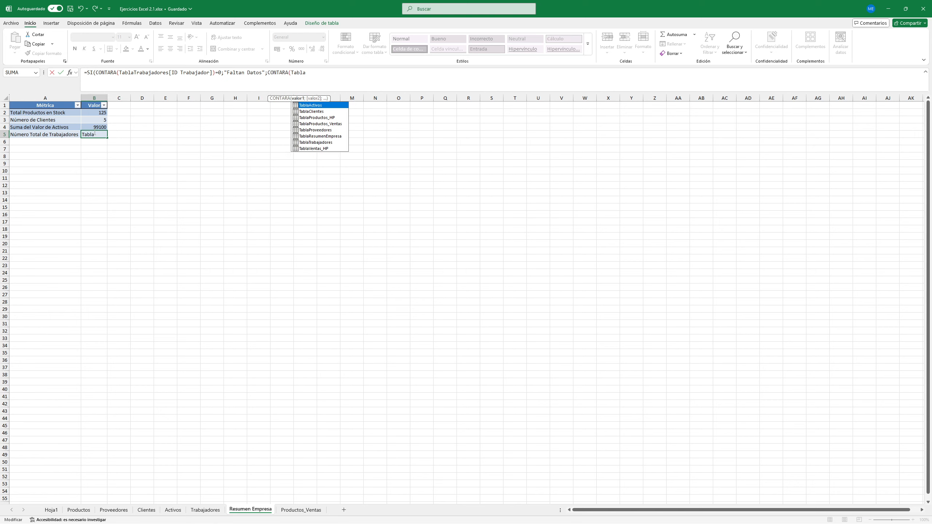
{"action": "key", "text": "Down"}
{"action": "key", "text": "Down"}
{"action": "key", "text": "Down"}
{"action": "key", "text": "Down"}
{"action": "key", "text": "Down"}
{"action": "key", "text": "Down"}
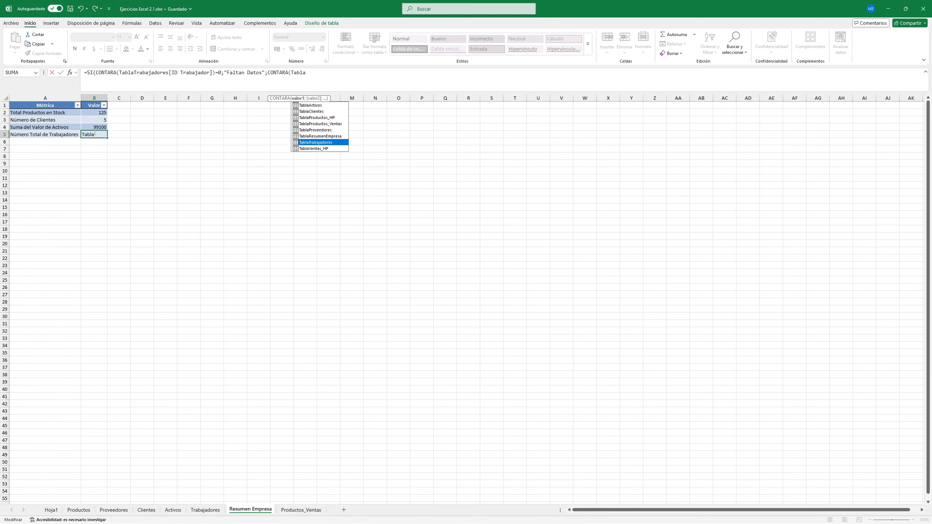
{"action": "key", "text": "Tab"}
{"action": "type", "text": "[I"}
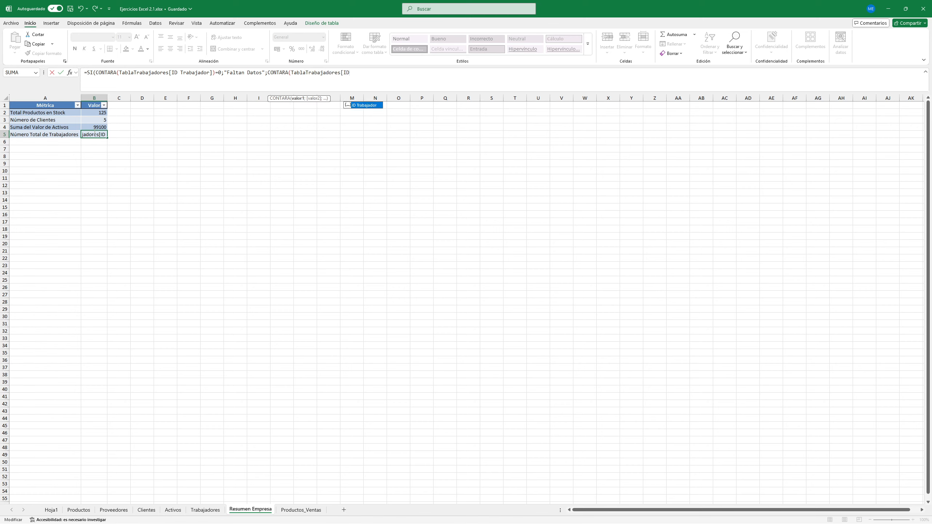
{"action": "key", "text": "Tab"}
{"action": "type", "text": "]"}
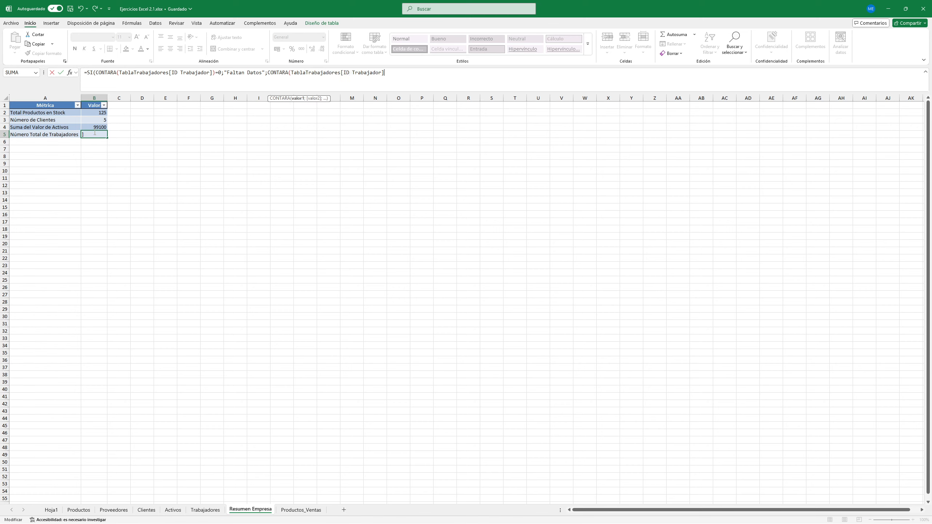
{"action": "type", "text": "))"}
{"action": "key", "text": "Return"}
{"action": "left_click", "coordinate": [95, 133]}
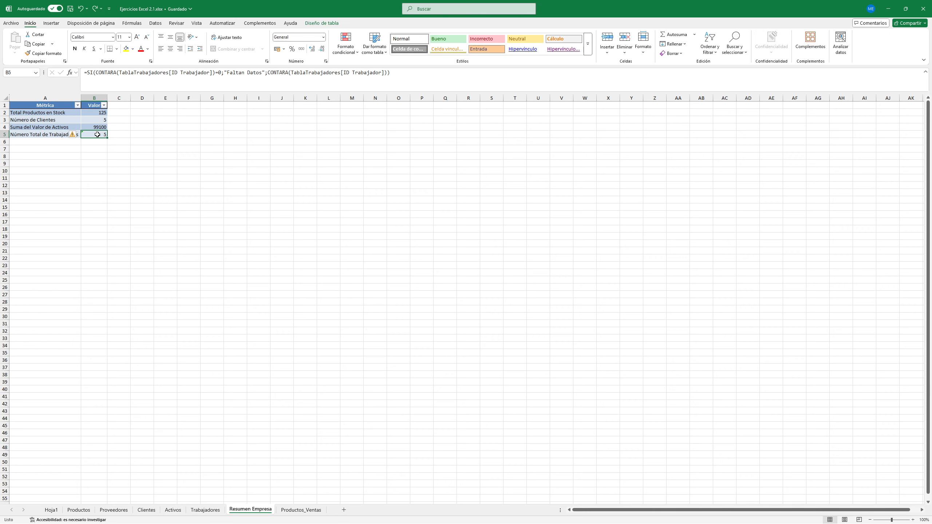
Step: Test the worker count on Resumen Empresa by clearing ID Trabajador cell A2 in the Trabajadores sheet, and undo the deletion
{"action": "left_click", "coordinate": [205, 510]}
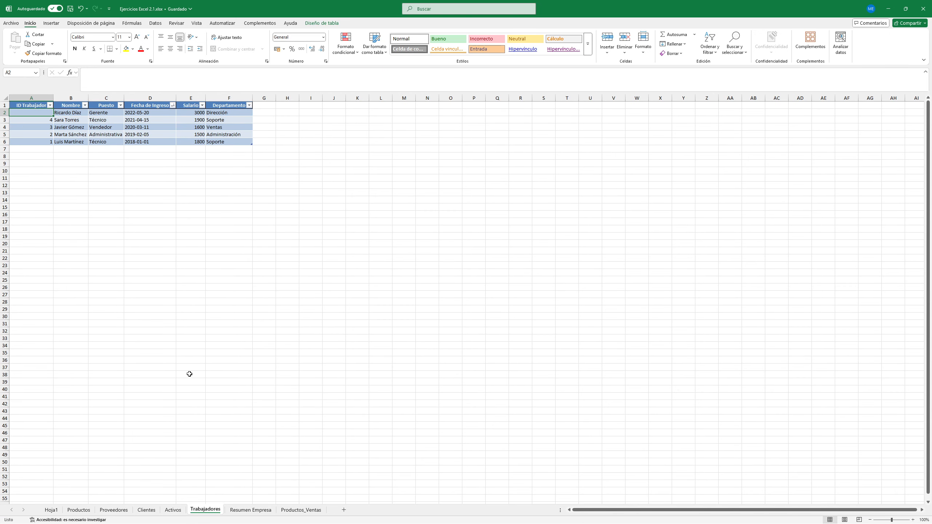
{"action": "left_click", "coordinate": [73, 244]}
{"action": "left_click", "coordinate": [250, 510]}
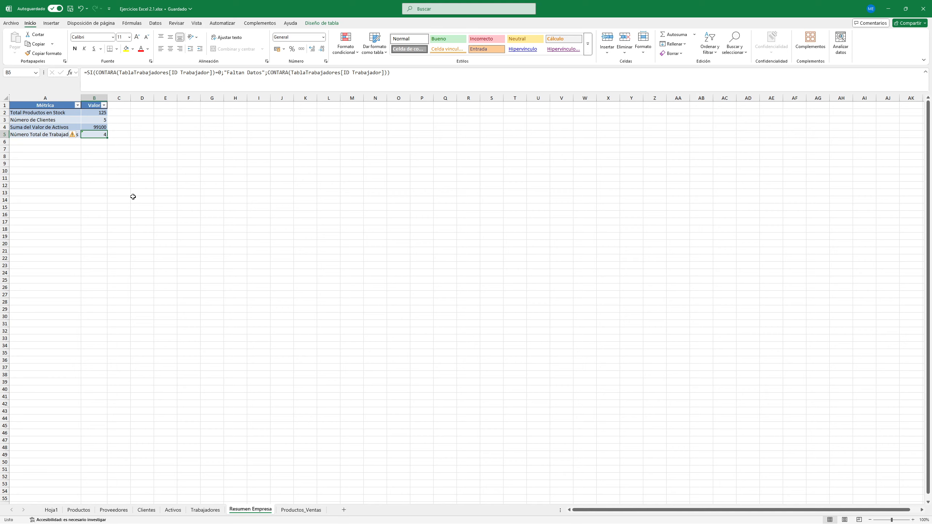
{"action": "key", "text": "ctrl+Page_Up"}
Step: Test the "Faltan Datos" case of B5 by clearing all IDs in A2:A6 of the Trabajadores sheet, and undo the deletion
{"action": "left_click", "coordinate": [37, 113]}
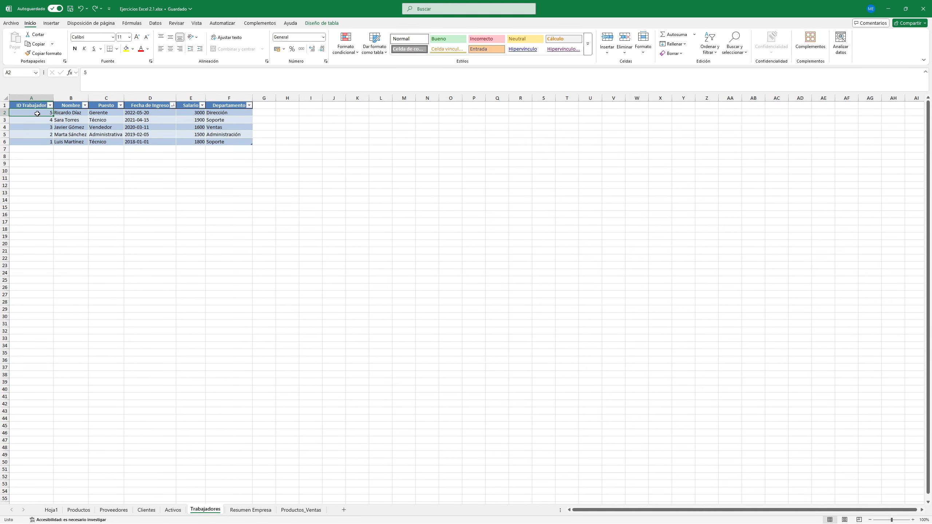
{"action": "left_click_drag", "start_coordinate": [37, 114], "coordinate": [33, 140]}
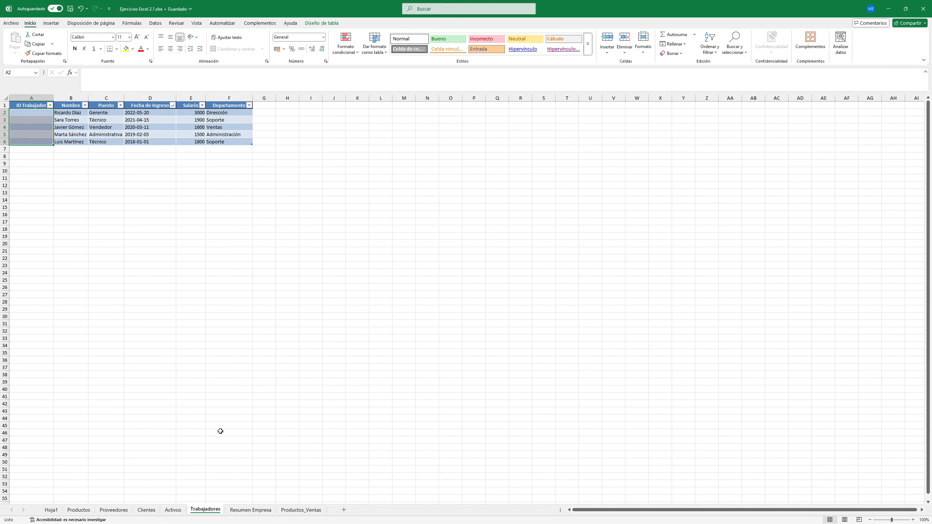
{"action": "left_click", "coordinate": [251, 510]}
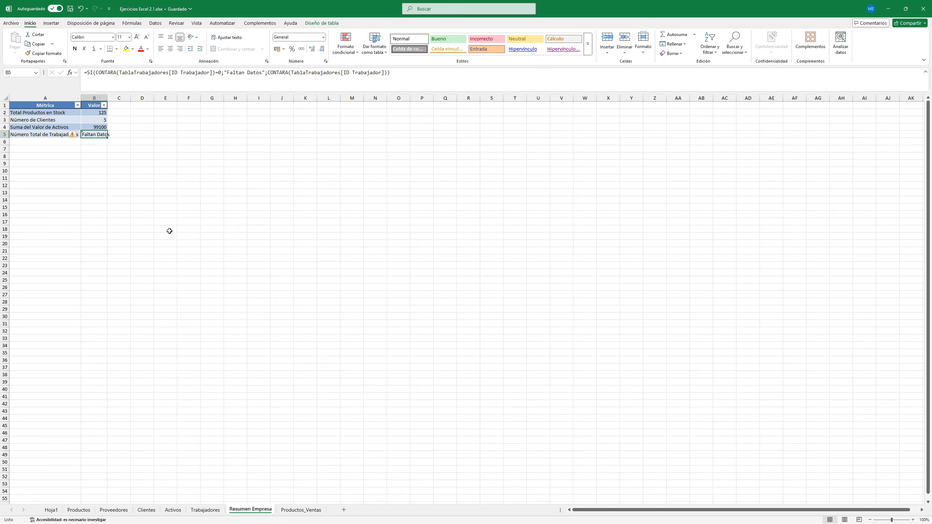
{"action": "key", "text": "ctrl+z"}
{"action": "left_click", "coordinate": [243, 511]}
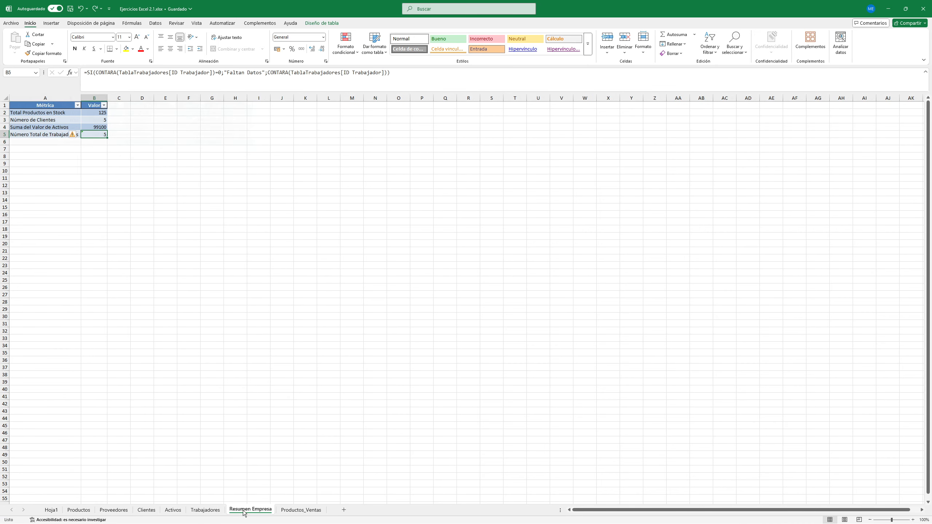
Step: Ignore the formula error flagged on B5 of the Resumen Empresa sheet
{"action": "left_click", "coordinate": [74, 135]}
{"action": "left_click", "coordinate": [94, 174]}
{"action": "left_click_drag", "start_coordinate": [94, 179], "coordinate": [87, 200]}
{"action": "left_click", "coordinate": [181, 384]}
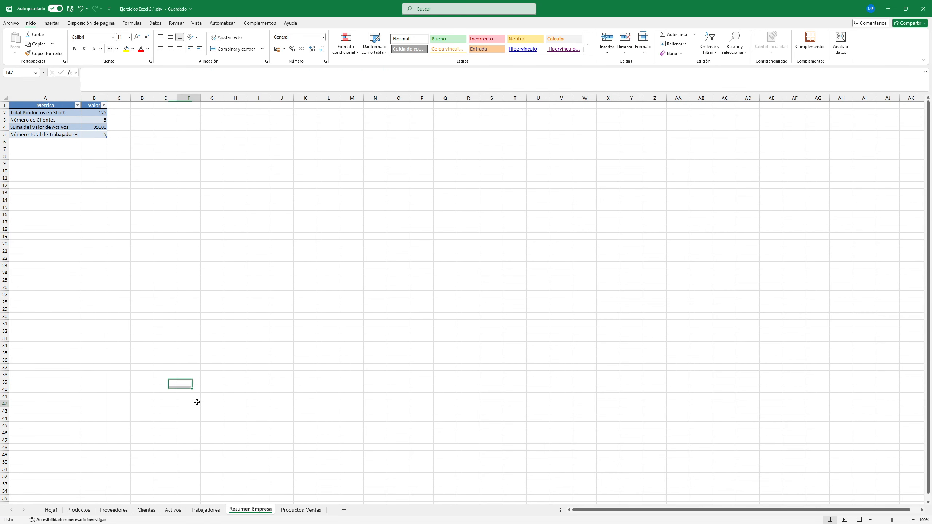
{"action": "left_click", "coordinate": [195, 402]}
Step: Examine the columns of the sales table on the Productos_Ventas sheet
{"action": "left_click", "coordinate": [309, 512]}
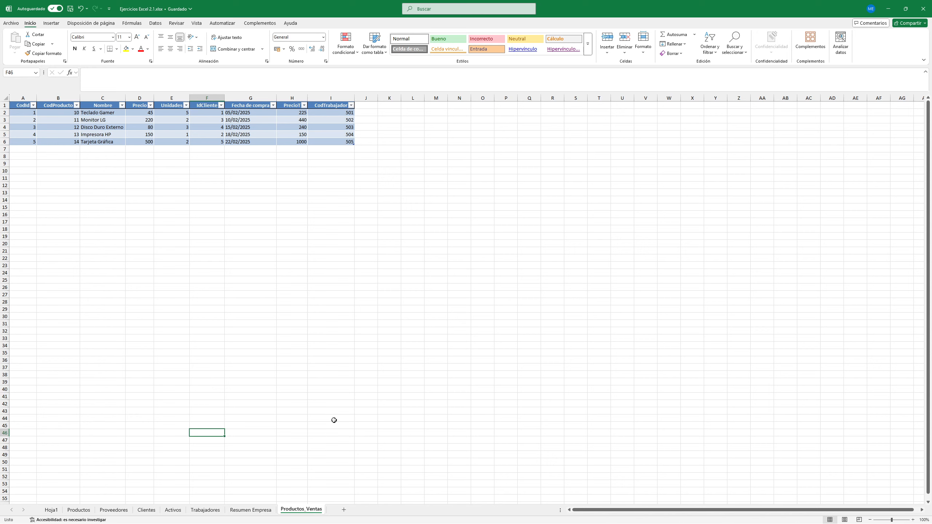
{"action": "left_click", "coordinate": [317, 130]}
{"action": "key", "text": "Left"}
{"action": "key", "text": "Left"}
{"action": "key", "text": "Left"}
{"action": "key", "text": "Left"}
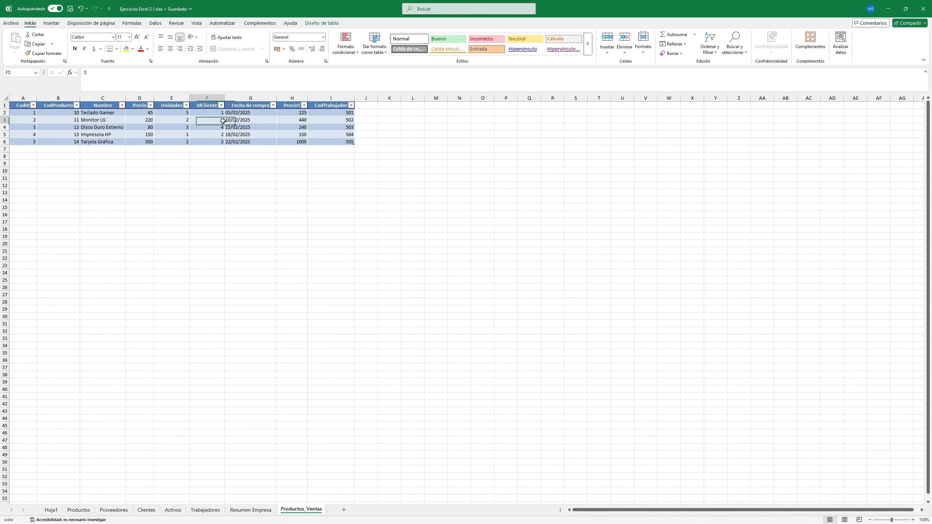
{"action": "key", "text": "Left"}
{"action": "key", "text": "Left"}
{"action": "key", "text": "Left"}
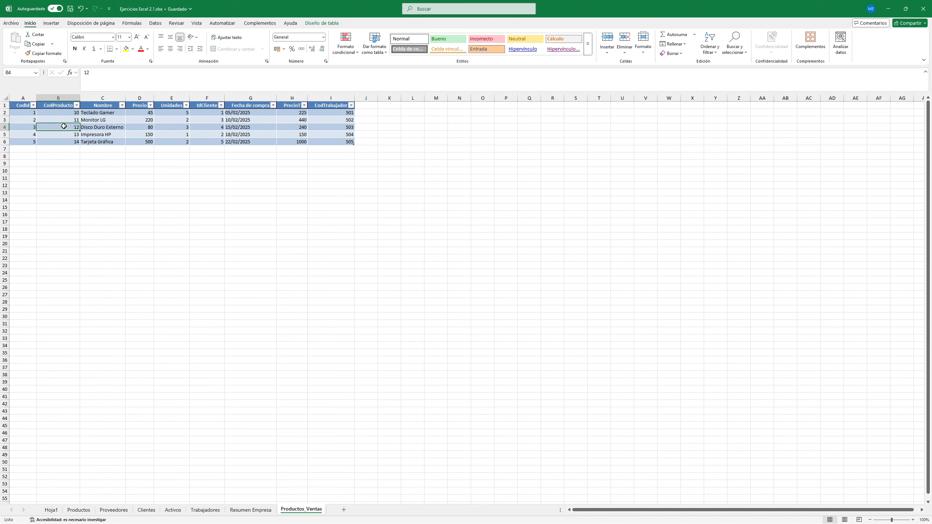
{"action": "left_click", "coordinate": [92, 134]}
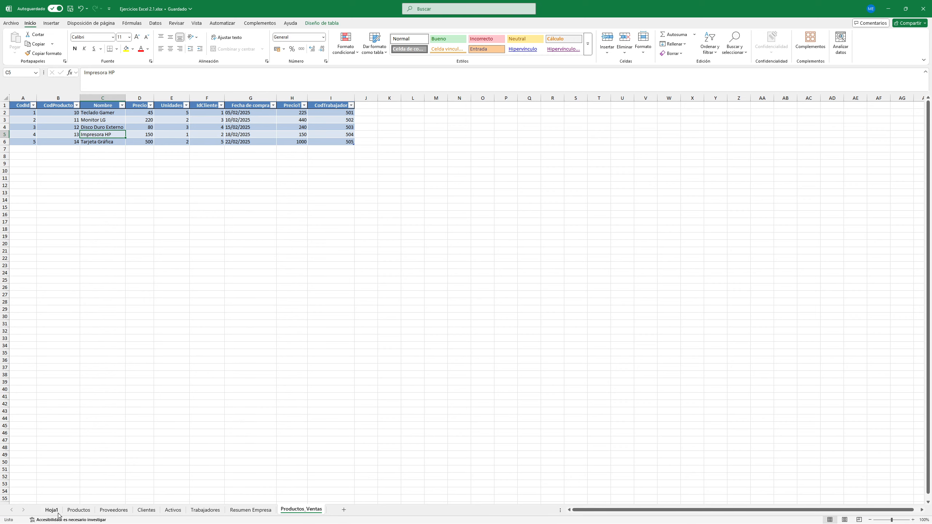
Step: Examine the category pivot table and chart on Hoja1 and the stock pivot table on the Productos sheet
{"action": "left_click", "coordinate": [78, 510]}
{"action": "left_click", "coordinate": [52, 510]}
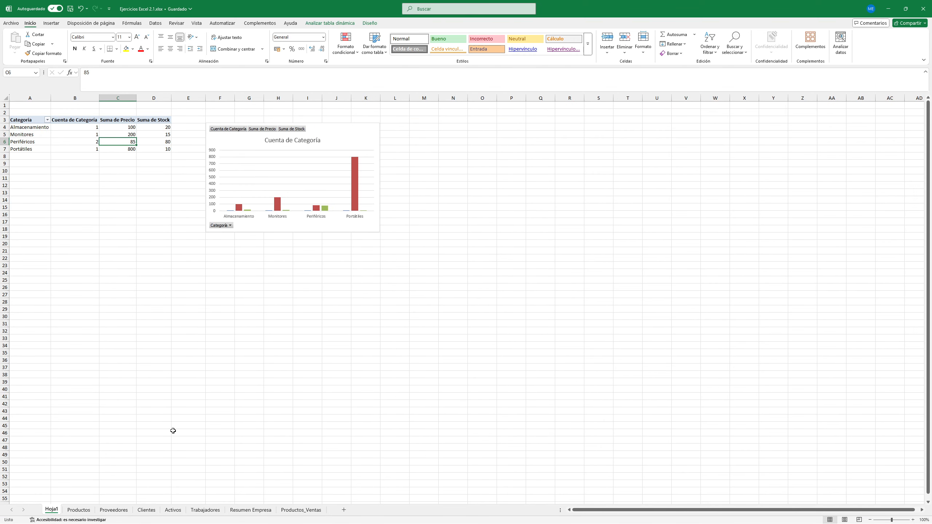
{"action": "left_click", "coordinate": [78, 510]}
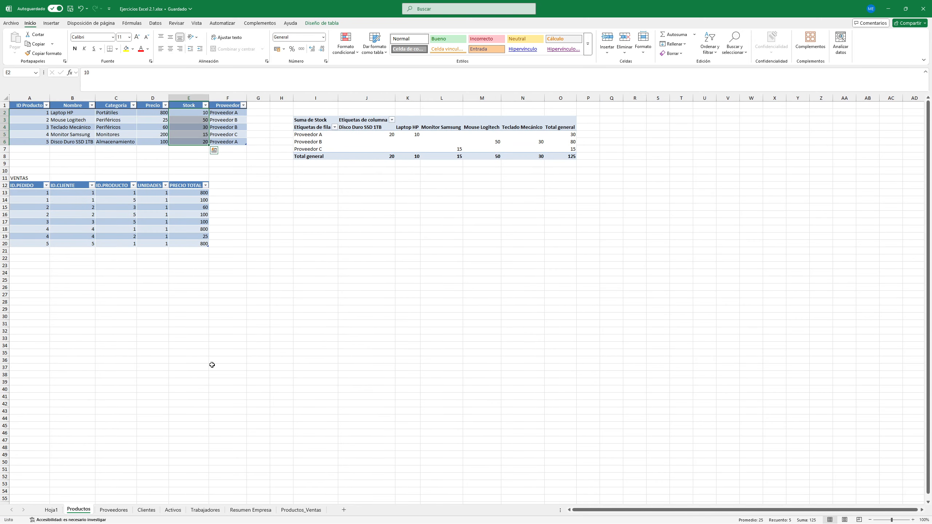
{"action": "left_click", "coordinate": [351, 136]}
{"action": "left_click", "coordinate": [336, 24]}
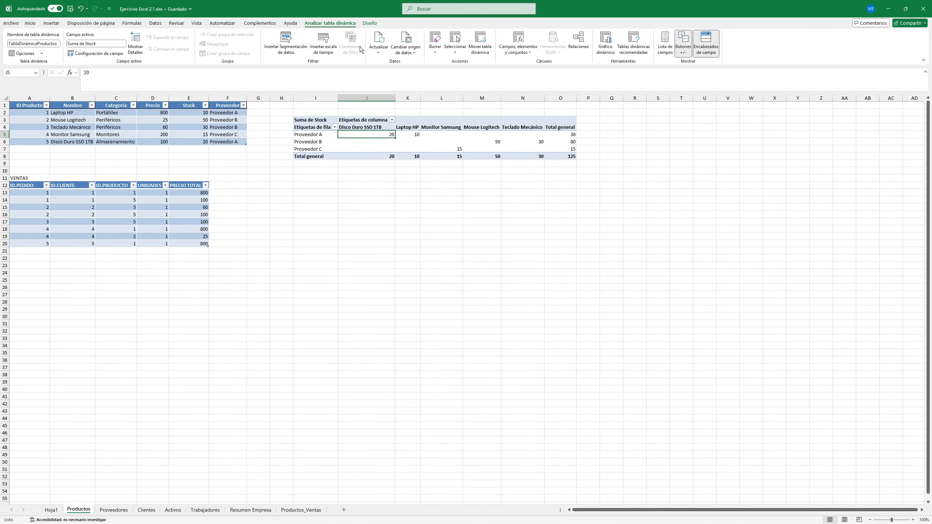
{"action": "left_click", "coordinate": [316, 250]}
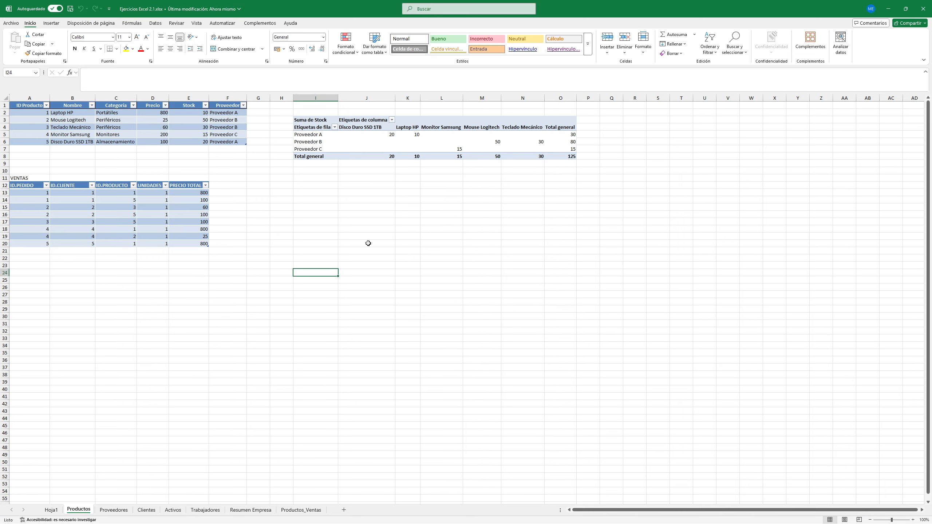
Step: Save a copy as the Excel template Ejercicios Excel 2.1.xltx in Plantillas personalizadas de Office, agreeing to clear external data and refresh it on opening
{"action": "left_click", "coordinate": [12, 23]}
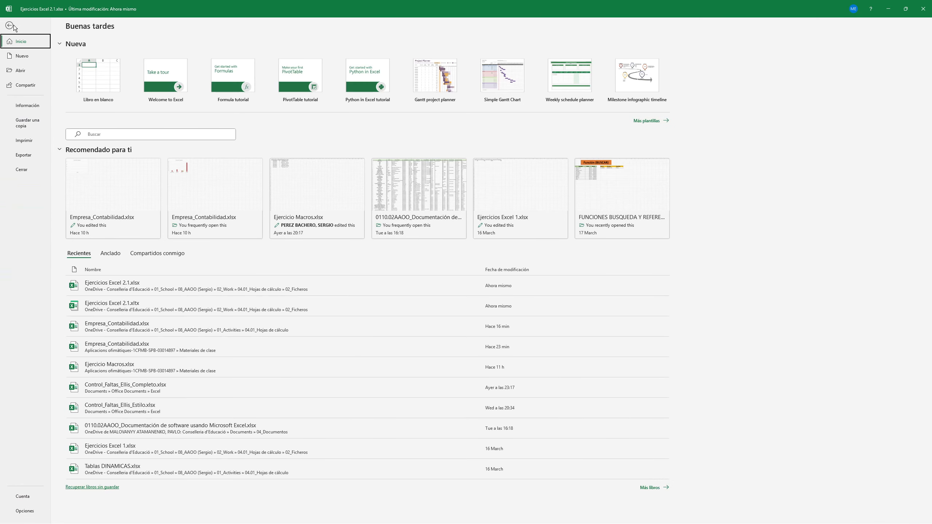
{"action": "left_click", "coordinate": [27, 122]}
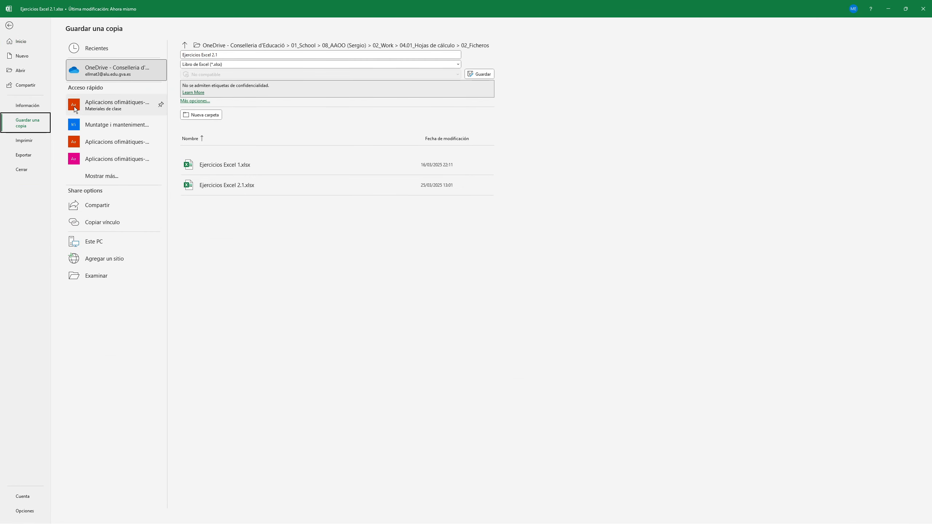
{"action": "left_click", "coordinate": [193, 101]}
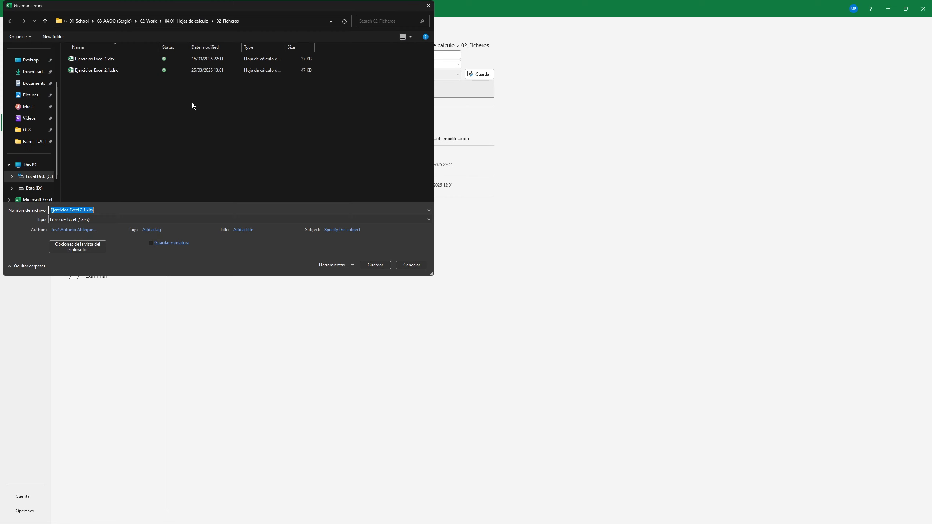
{"action": "left_click", "coordinate": [86, 219]}
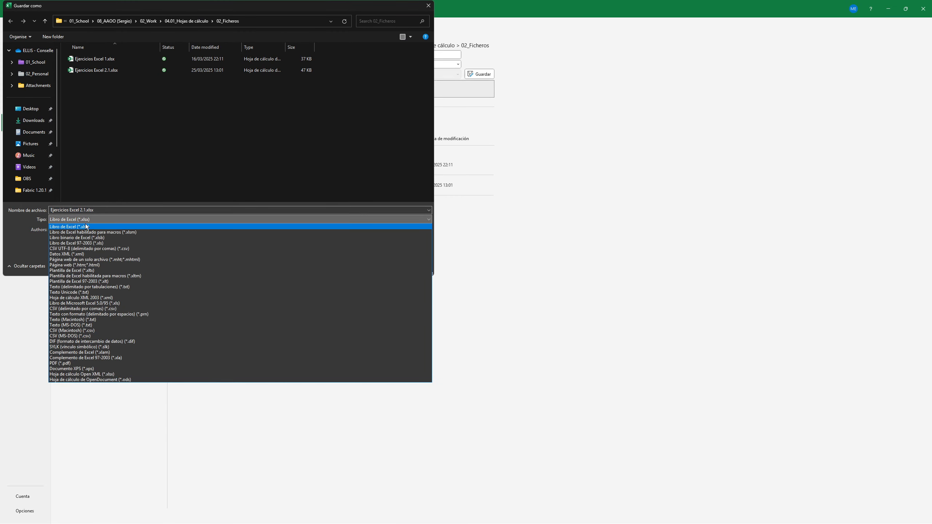
{"action": "left_click", "coordinate": [89, 270]}
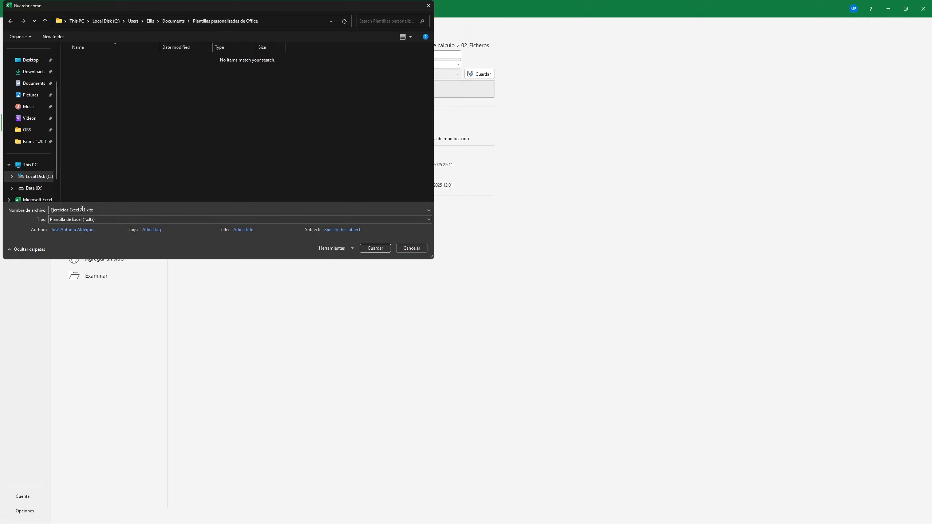
{"action": "left_click", "coordinate": [378, 247]}
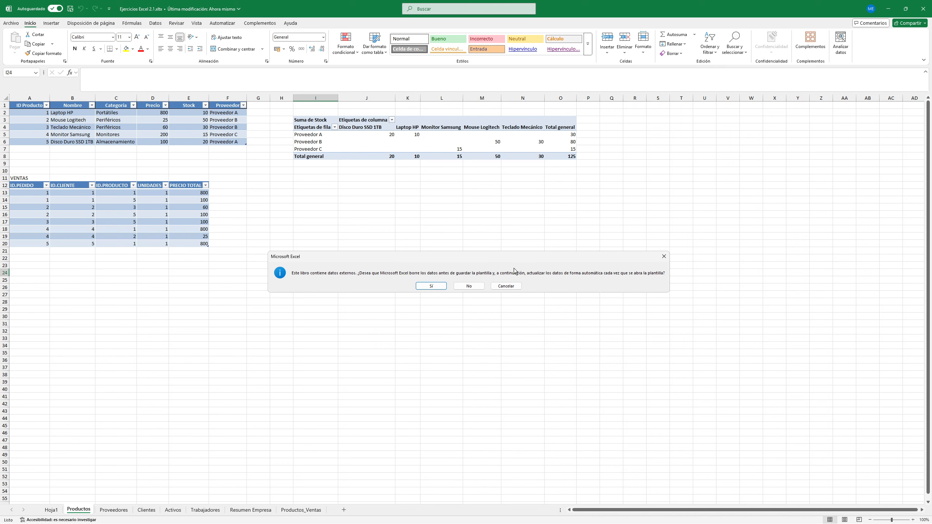
{"action": "left_click", "coordinate": [423, 288]}
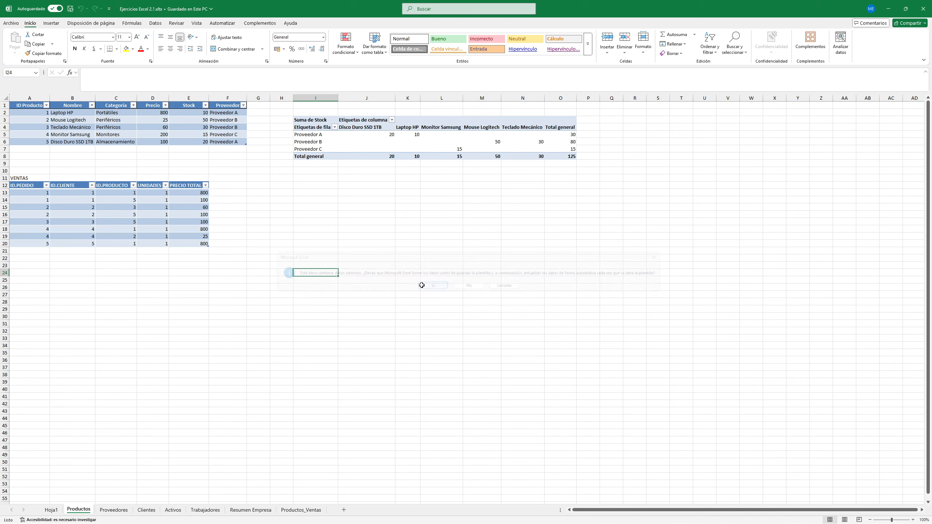
Step: Check the file name and location of the saved template, and close the workbook
{"action": "left_click_drag", "start_coordinate": [421, 285], "coordinate": [422, 280]}
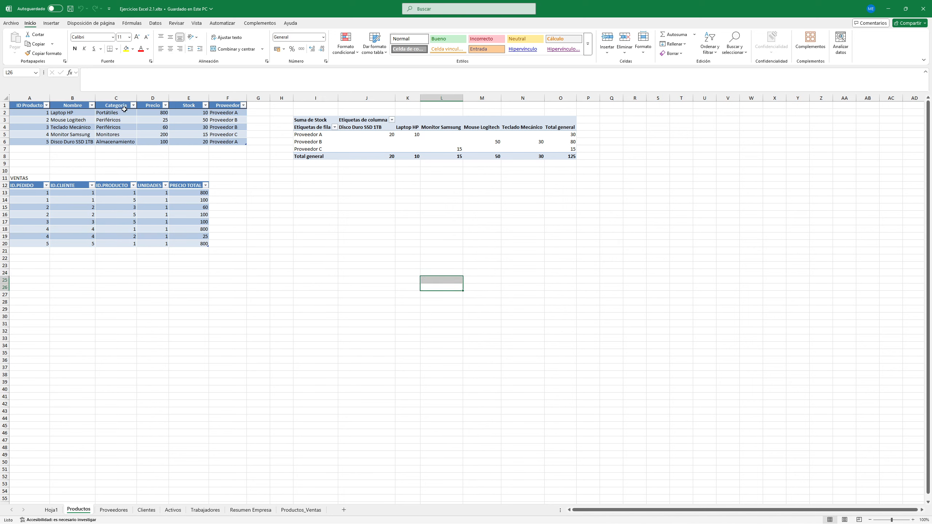
{"action": "left_click", "coordinate": [157, 10]}
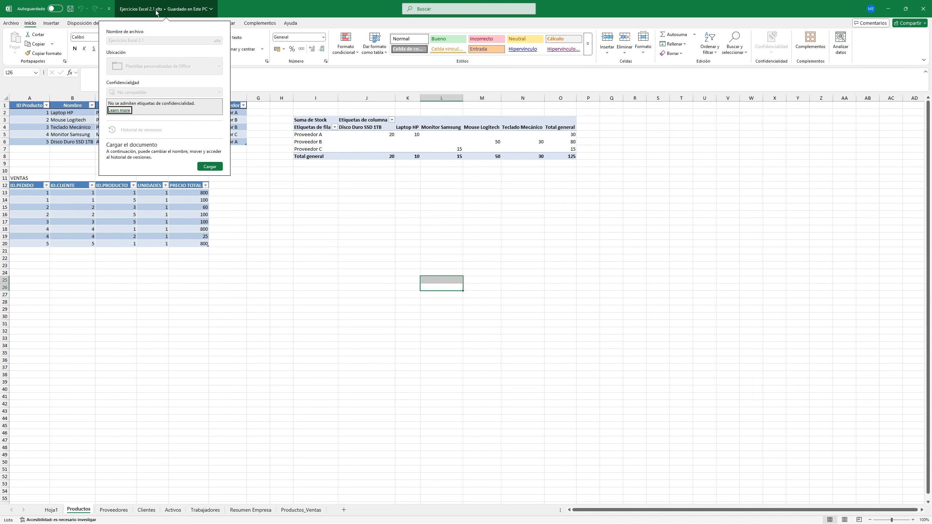
{"action": "left_click", "coordinate": [541, 136]}
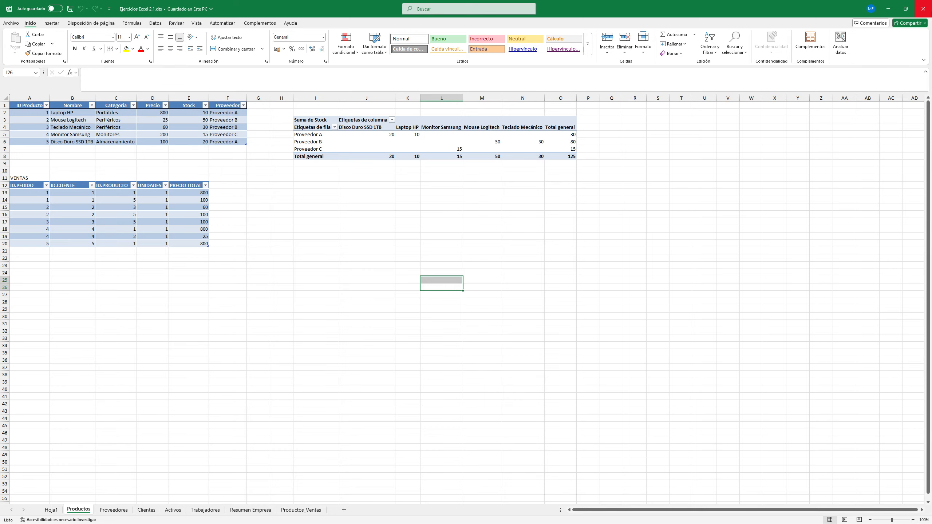
{"action": "left_click", "coordinate": [923, 9]}
Step: Switch to File Explorer and open Ejercicios Excel 2.1.xltx from Documents > Plantillas personalizadas de Office, setting Excel to always open .xltx files
{"action": "mouse_move", "coordinate": [411, 519]}
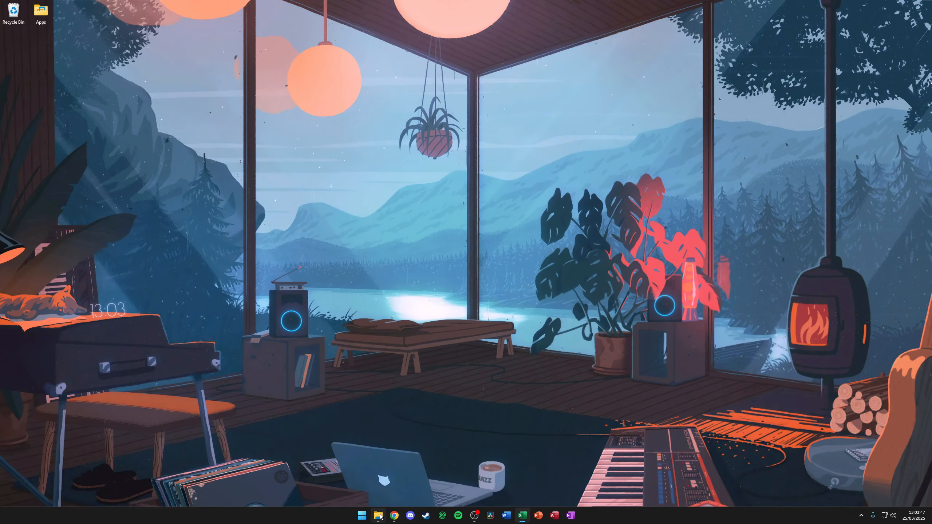
{"action": "left_click", "coordinate": [378, 516]}
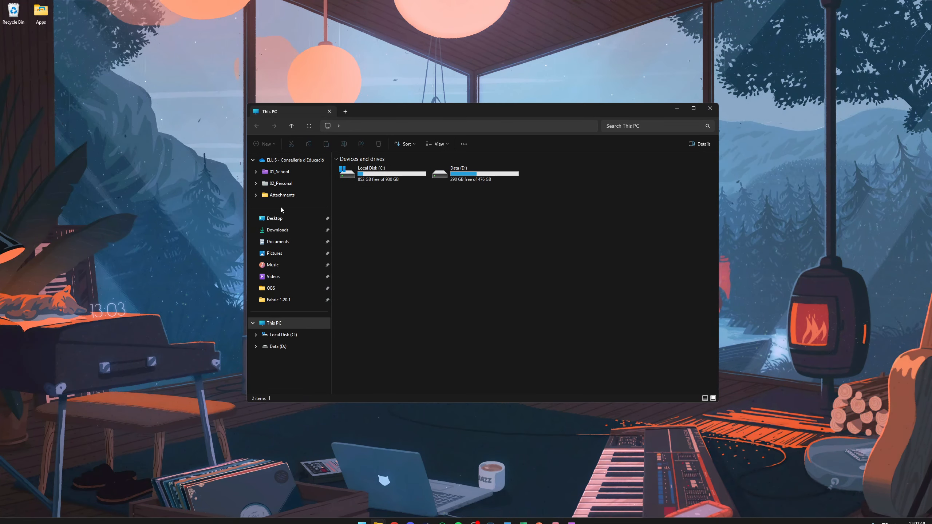
{"action": "left_click", "coordinate": [280, 241]}
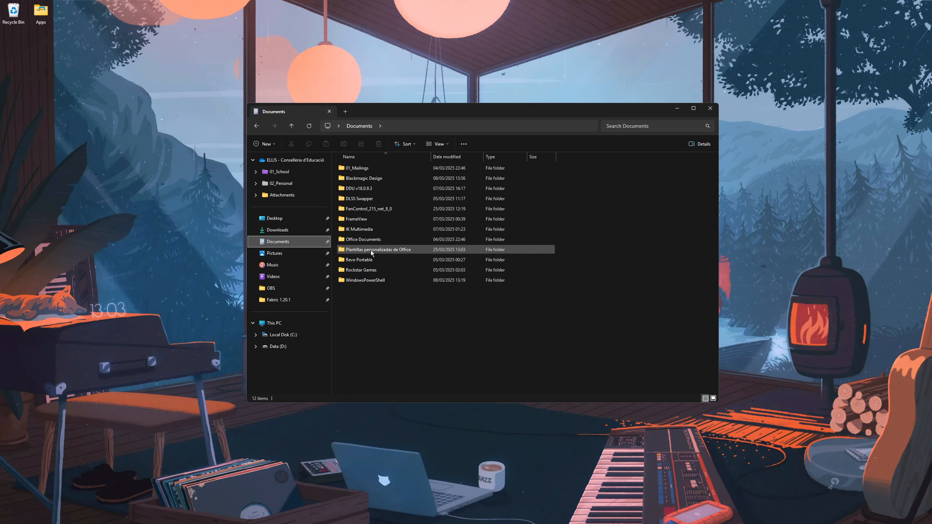
{"action": "double_click", "coordinate": [371, 249]}
{"action": "double_click", "coordinate": [377, 169]}
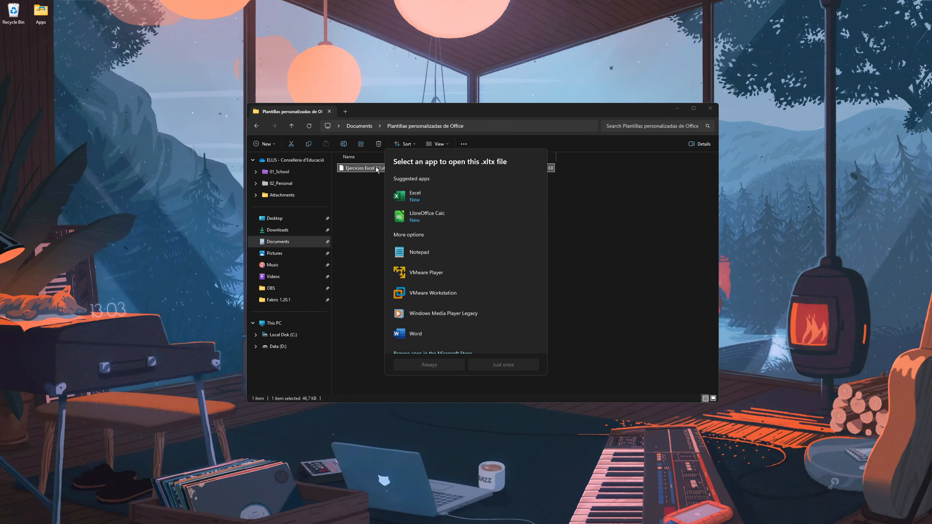
{"action": "left_click", "coordinate": [414, 195]}
{"action": "left_click", "coordinate": [435, 366]}
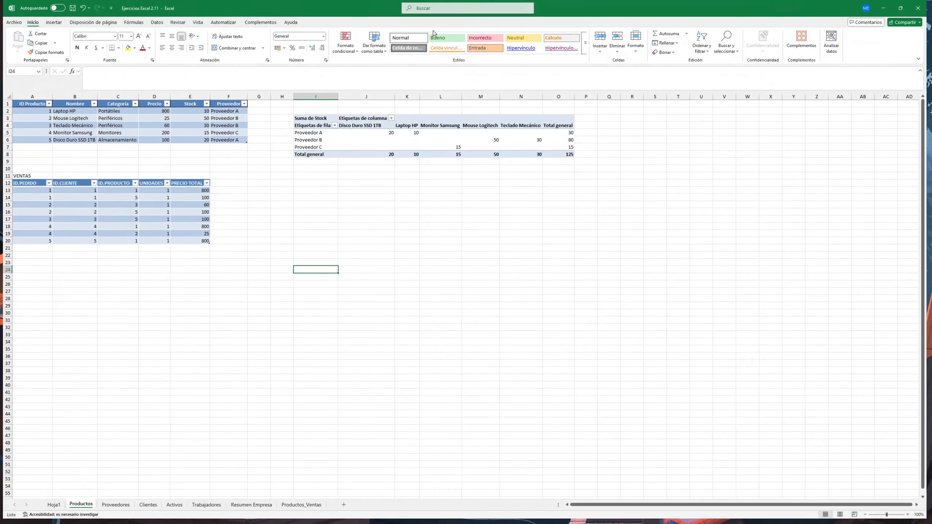
Step: Check the file name and format offered for saving the workbook created from the template, without saving it
{"action": "key", "text": "ctrl+s"}
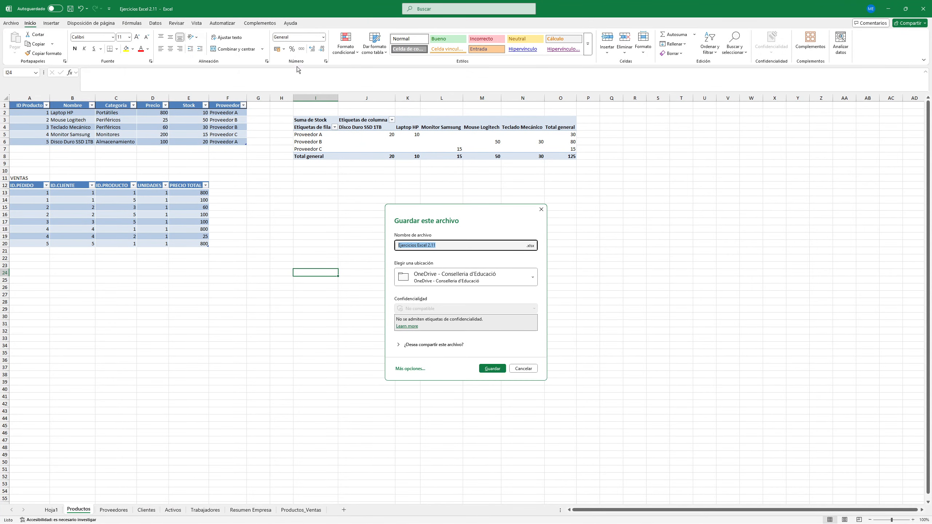
{"action": "left_click", "coordinate": [541, 209]}
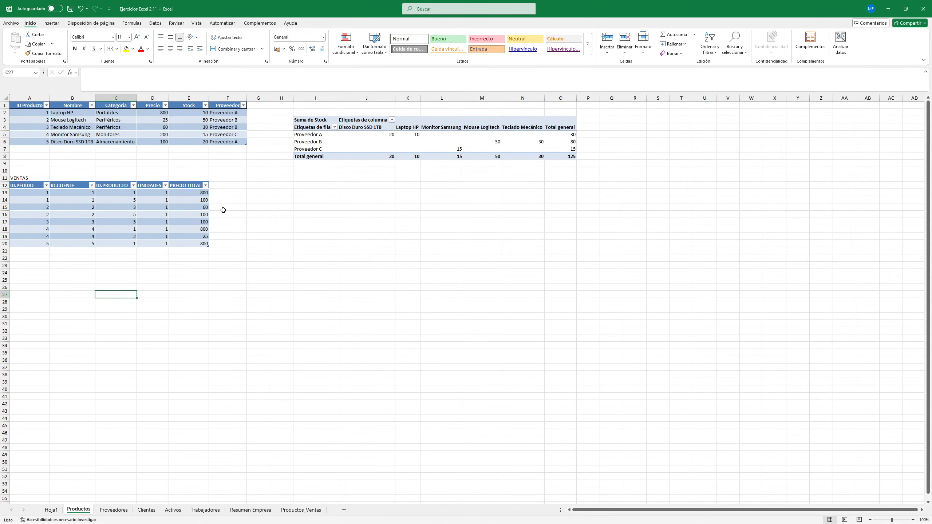
{"action": "left_click", "coordinate": [198, 201]}
{"action": "left_click", "coordinate": [219, 126]}
{"action": "left_click", "coordinate": [415, 262]}
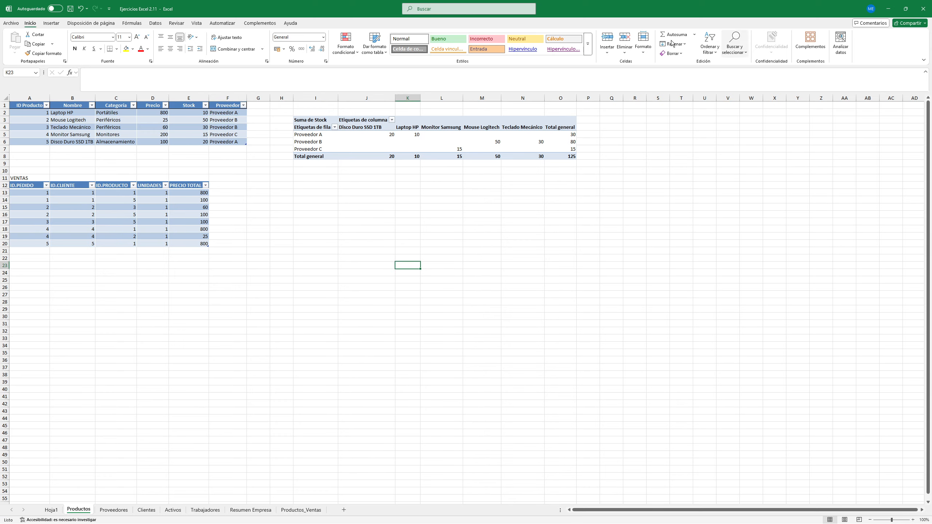
Step: Create a new workbook from the personal template Ejercicios Excel 2.1
{"action": "left_click", "coordinate": [10, 23]}
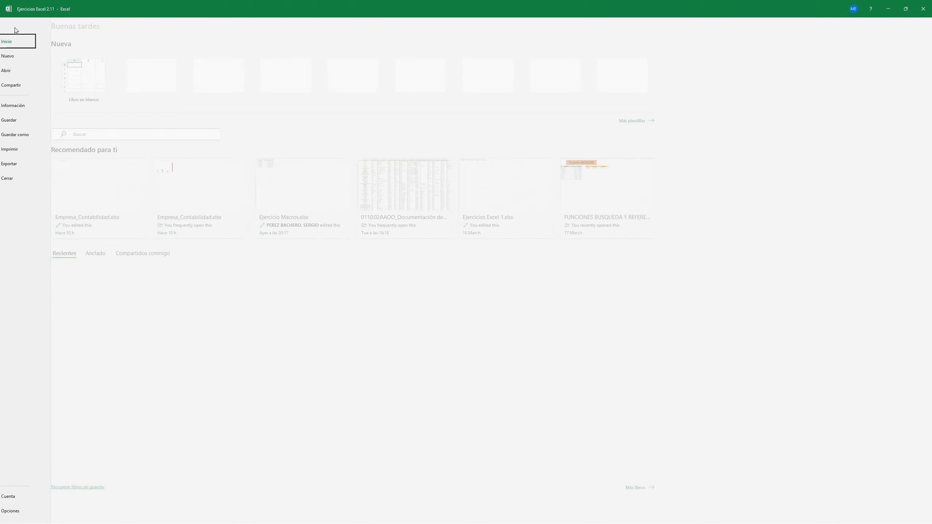
{"action": "left_click", "coordinate": [22, 56]}
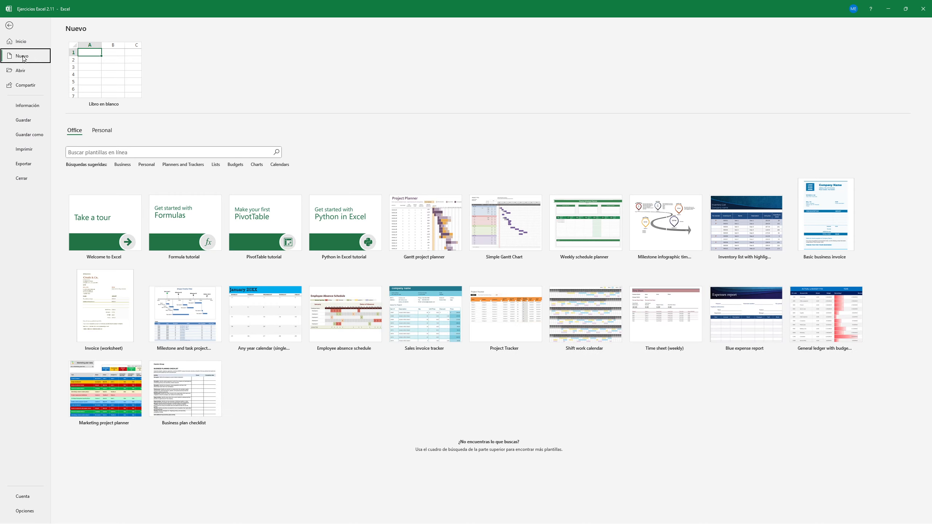
{"action": "left_click", "coordinate": [106, 132]}
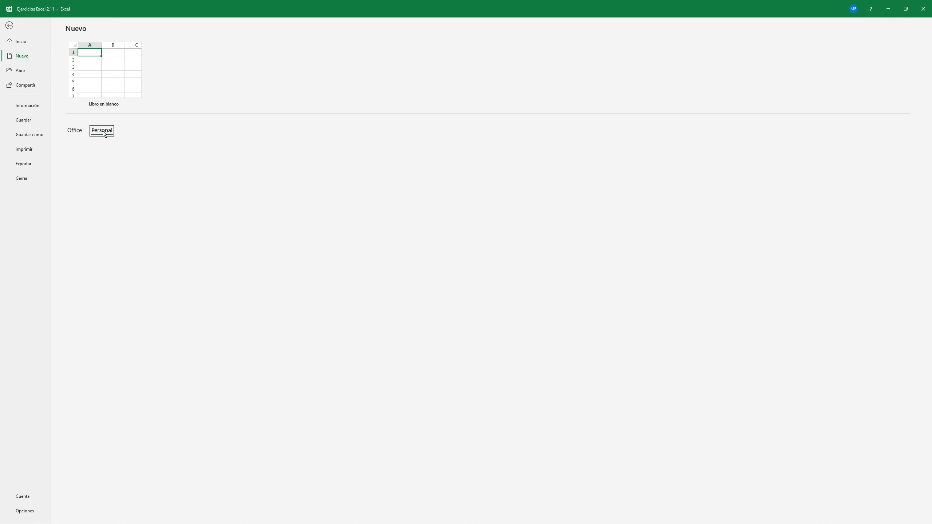
{"action": "left_click", "coordinate": [118, 190]}
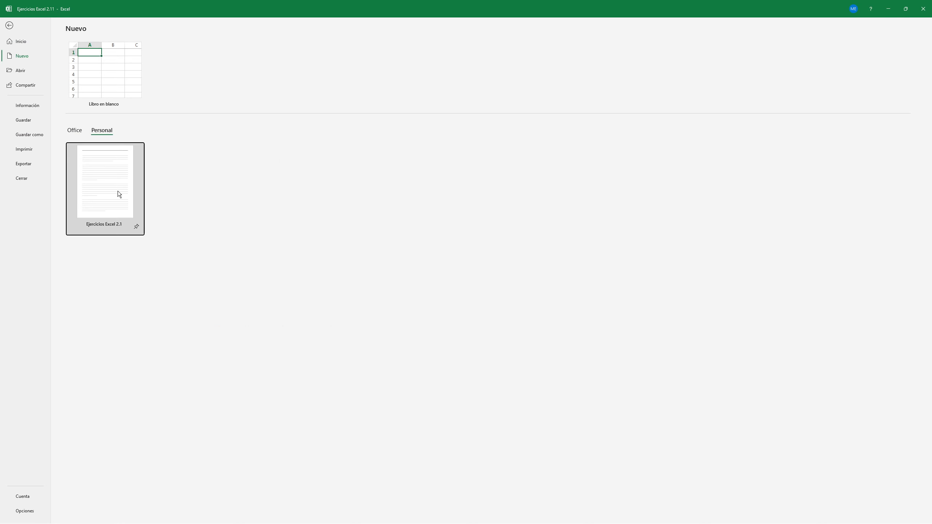